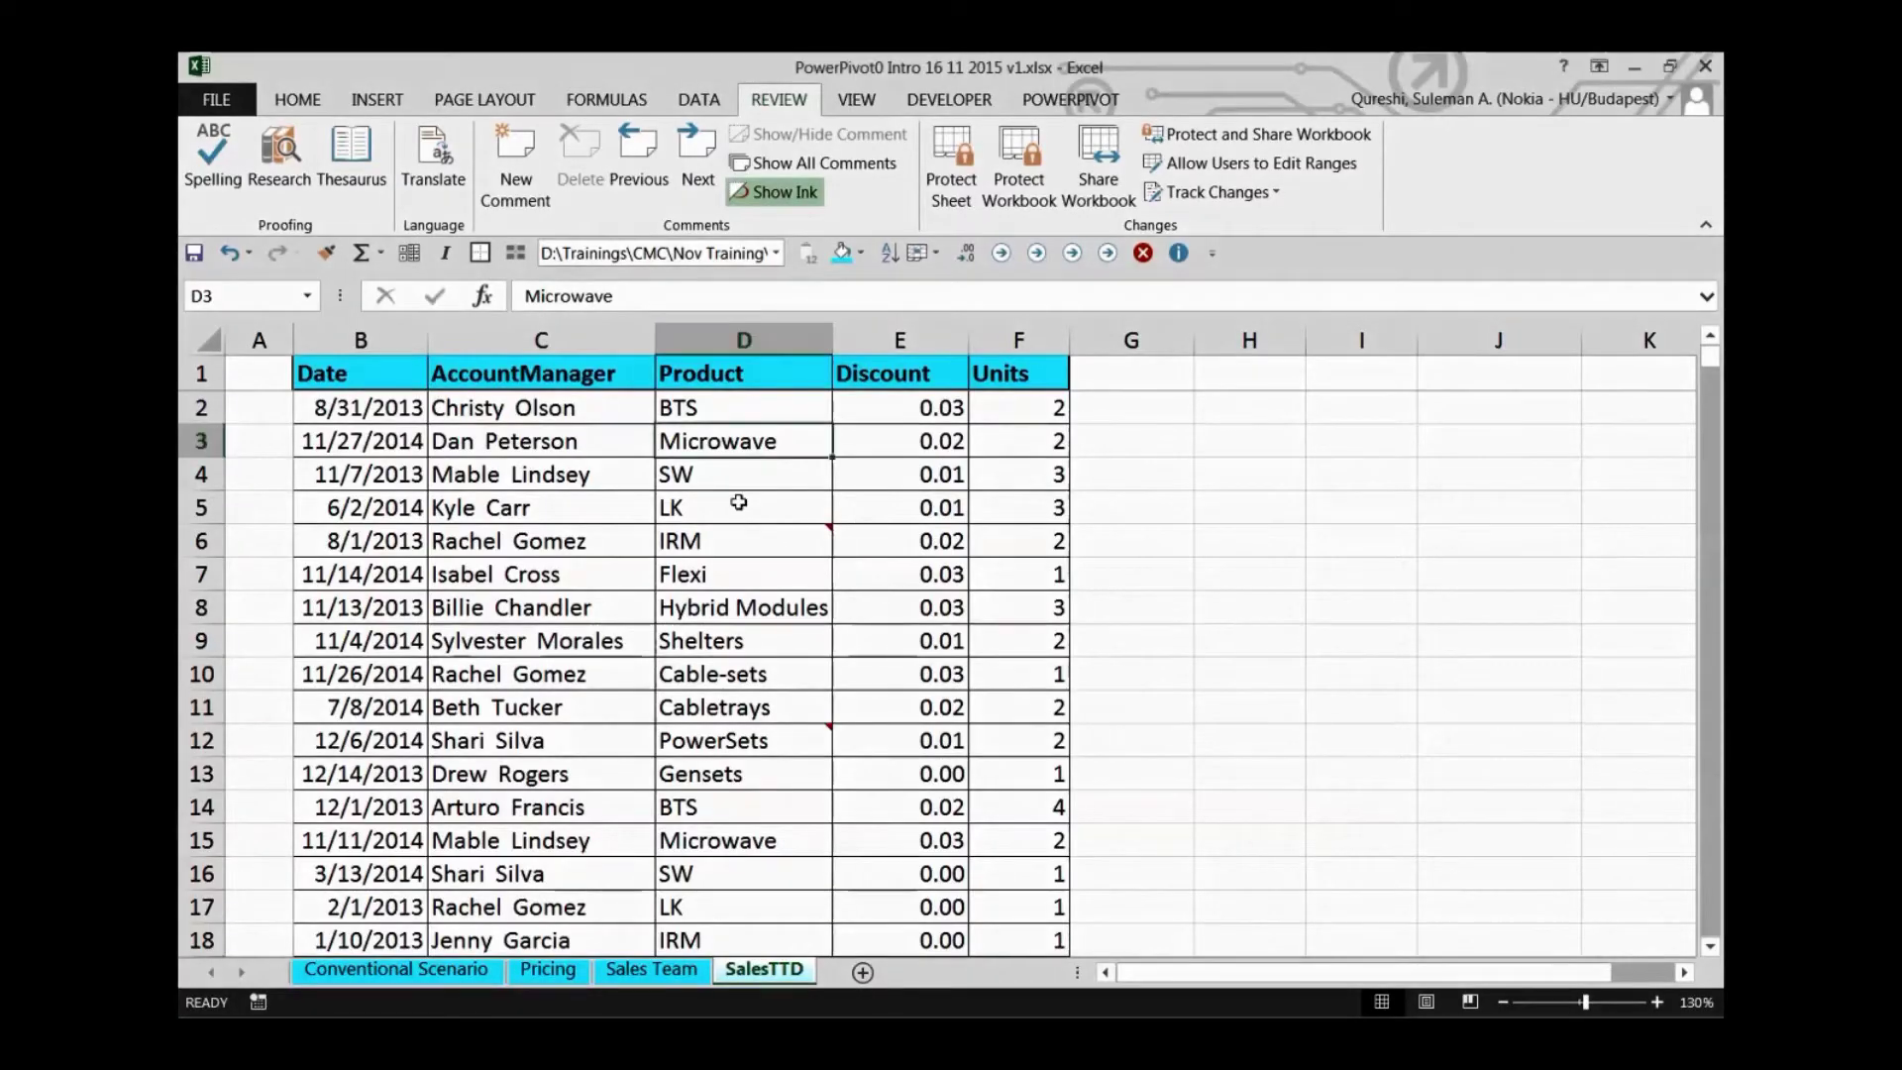
left_click(738, 502)
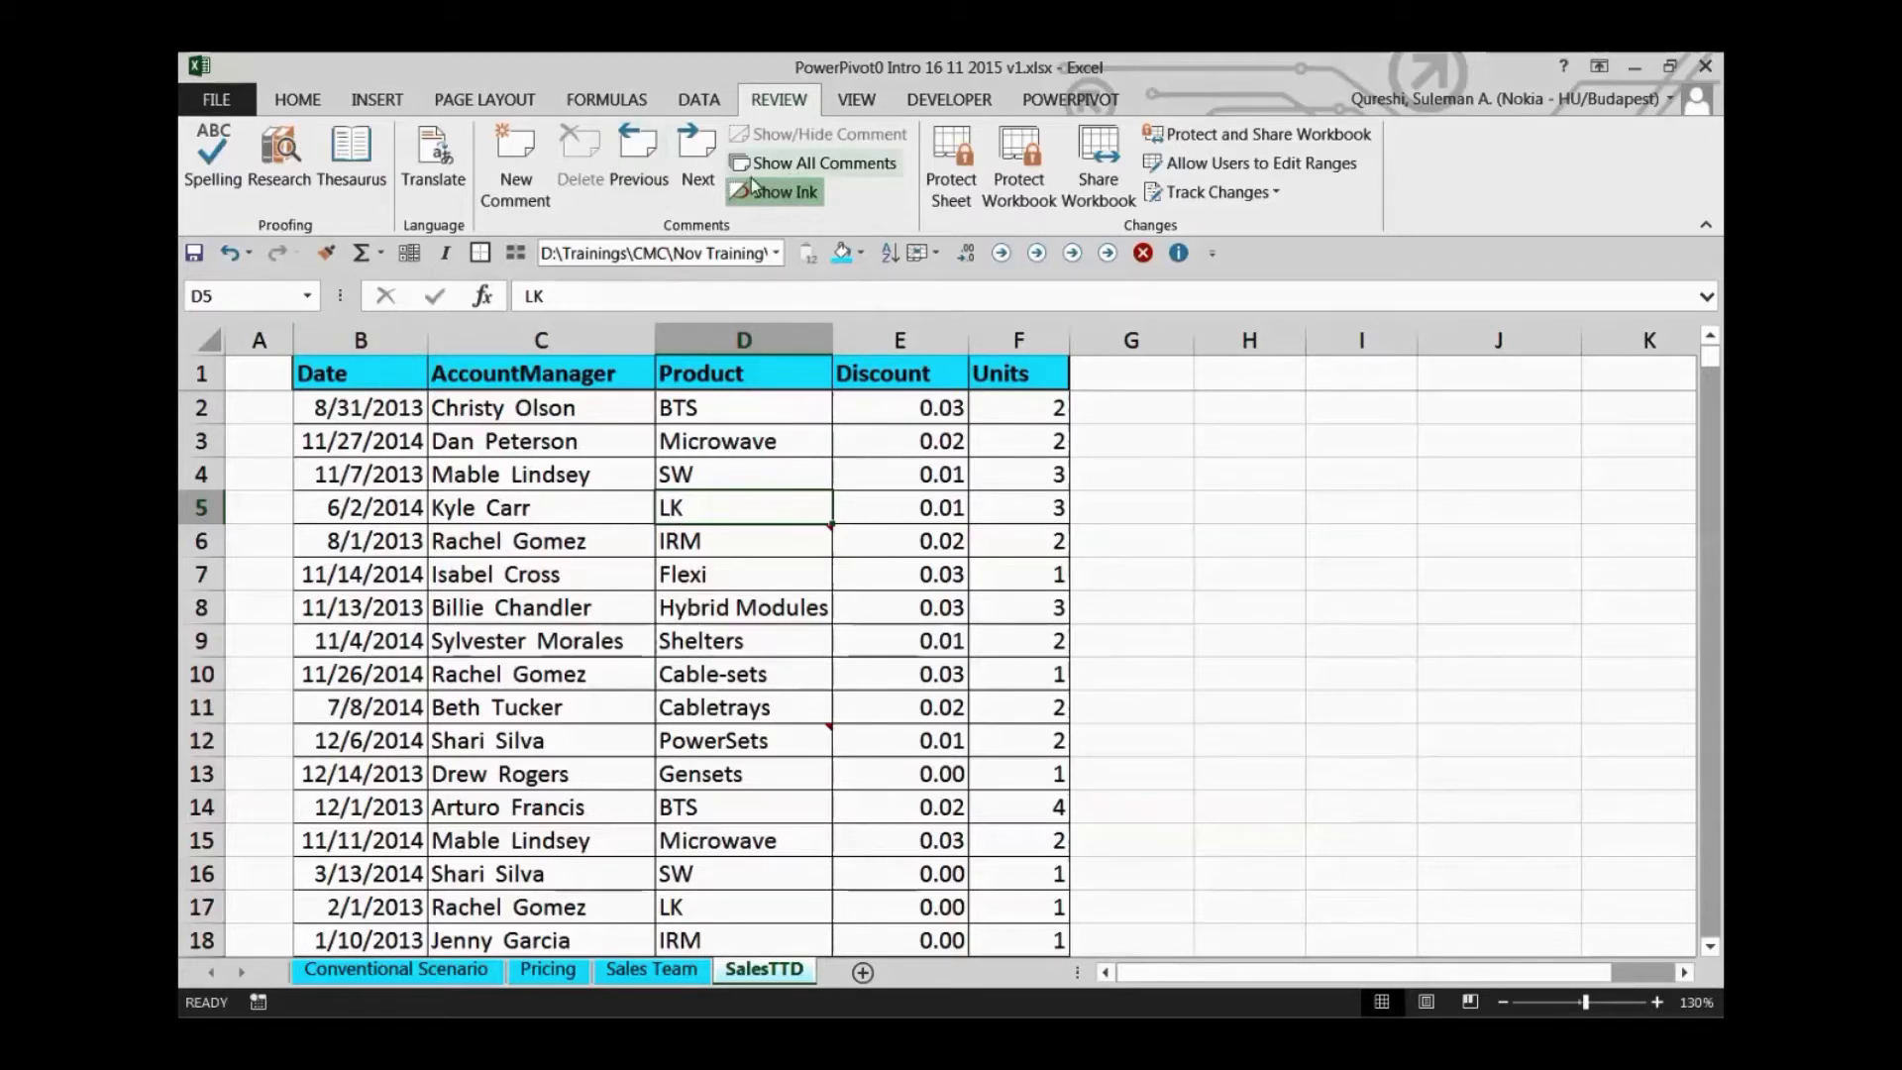
left_click(805, 737)
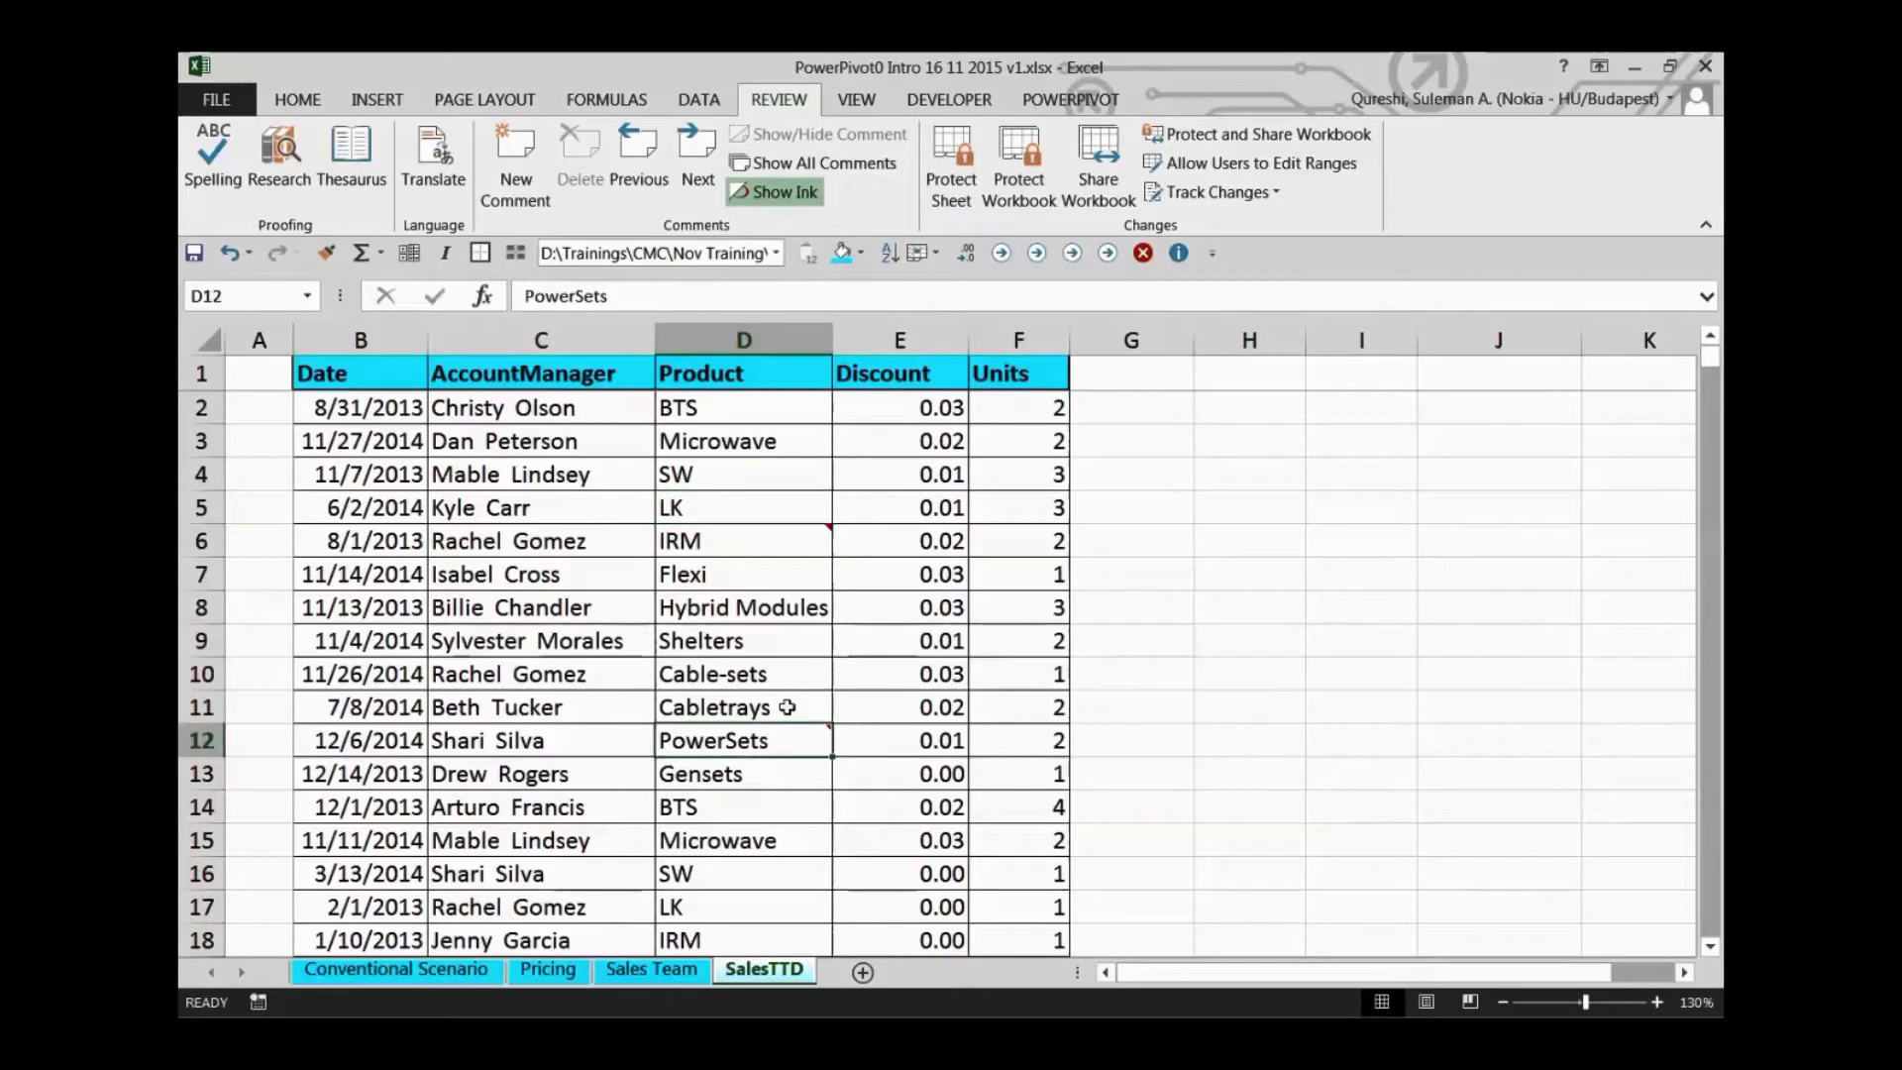
left_click(794, 540)
left_click(808, 740)
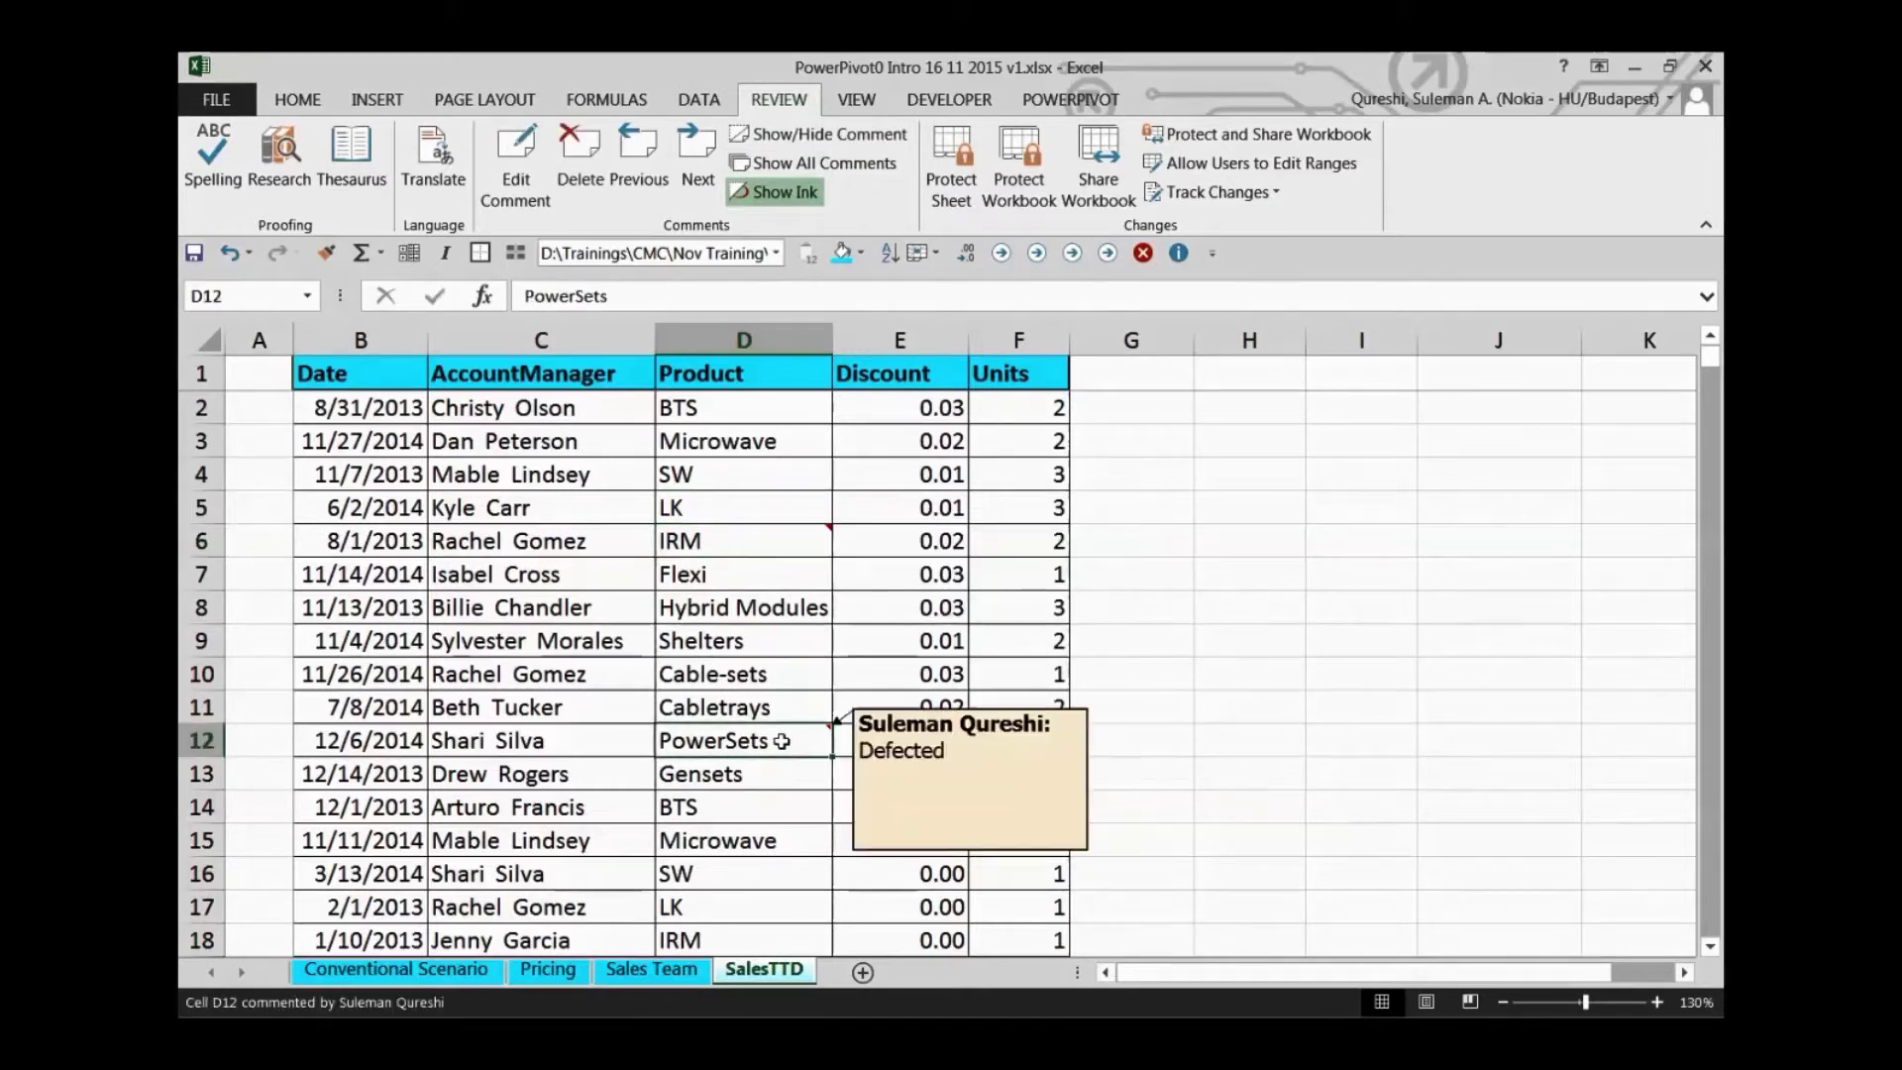
left_click(773, 542)
left_click(798, 466)
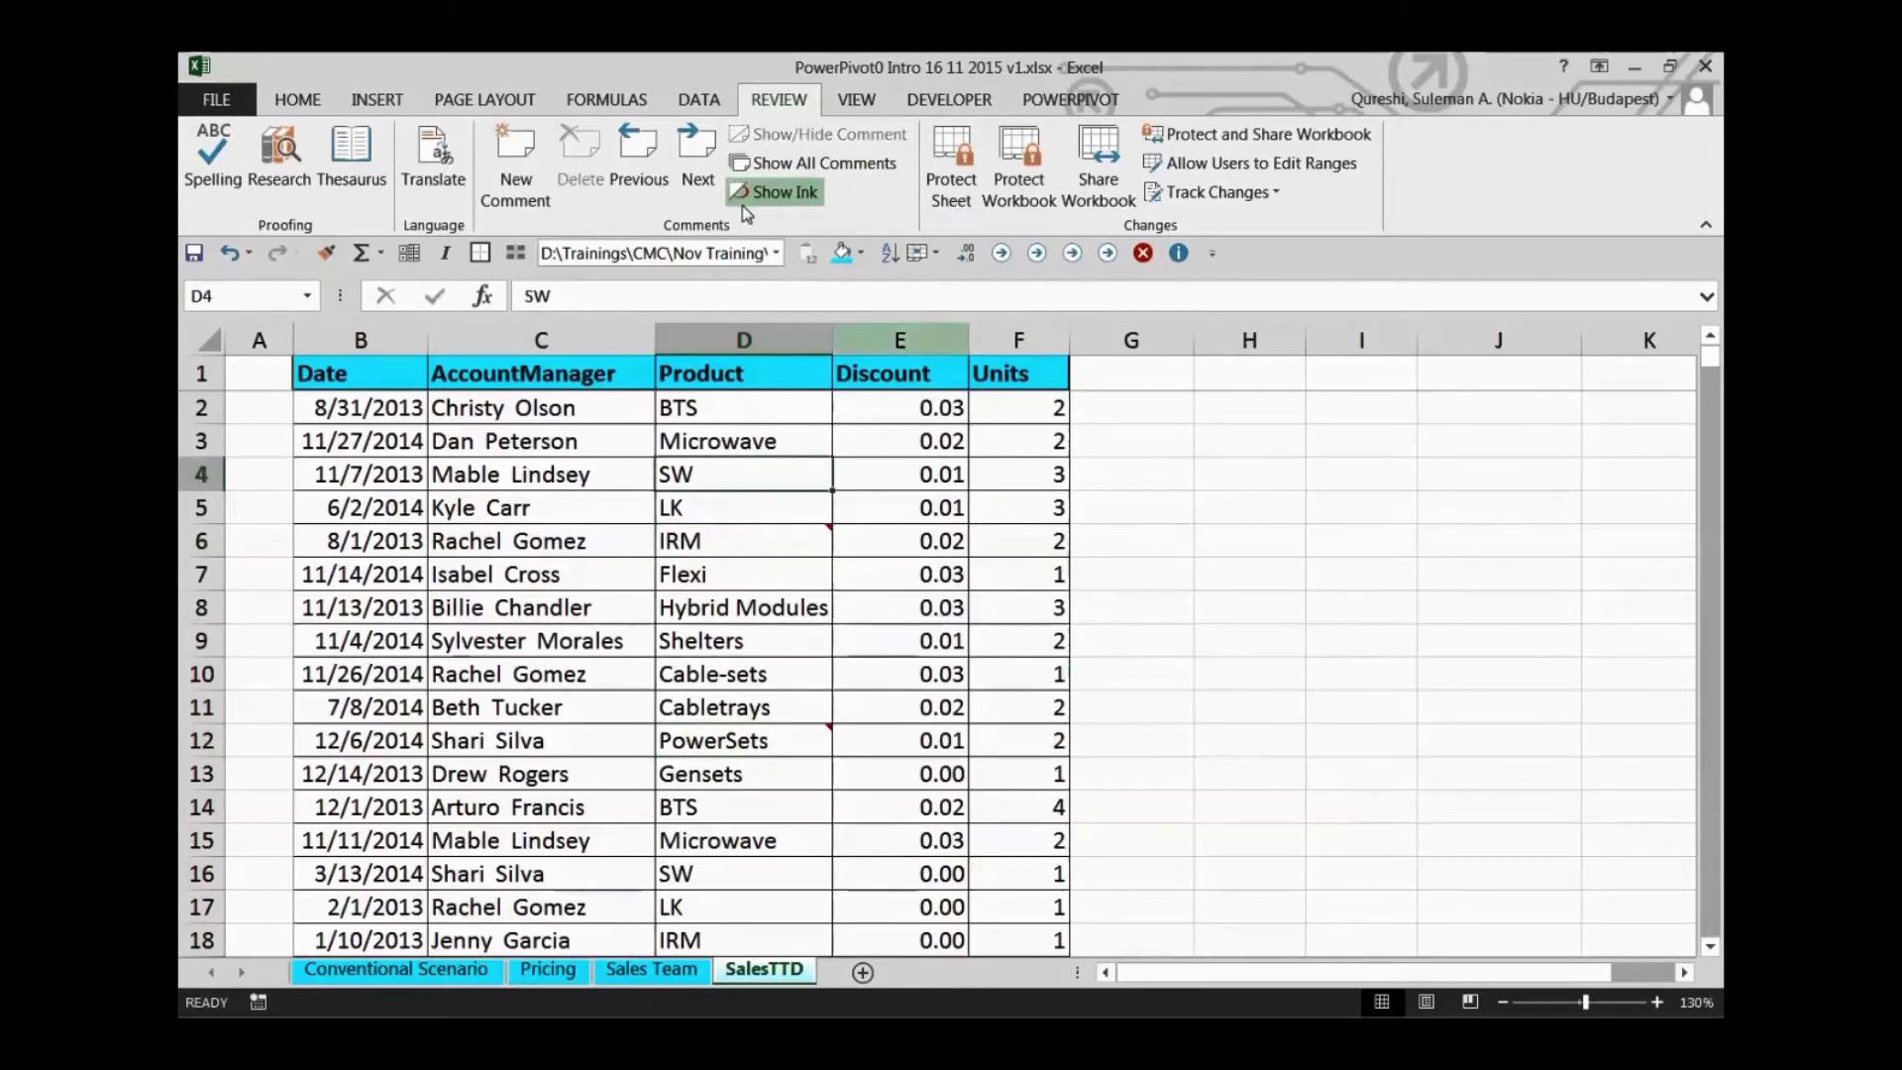
left_click(782, 164)
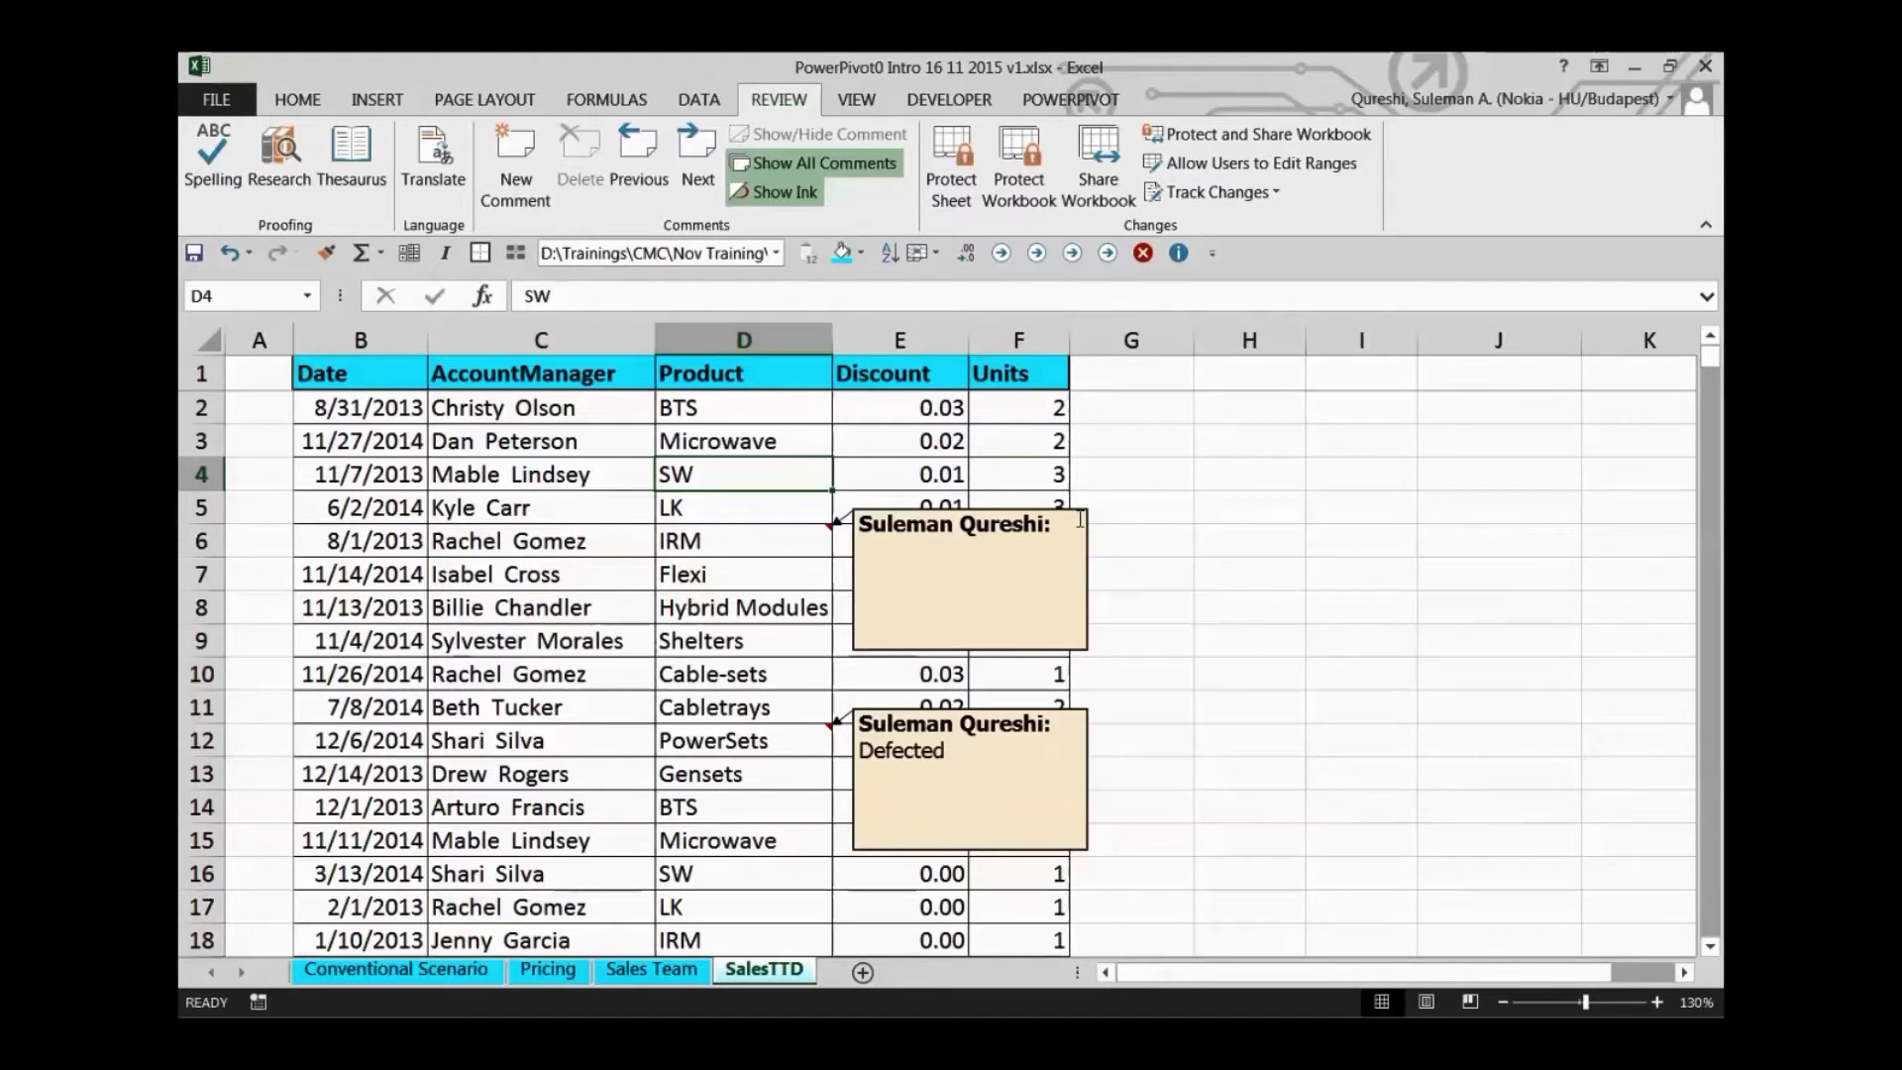
left_click(777, 163)
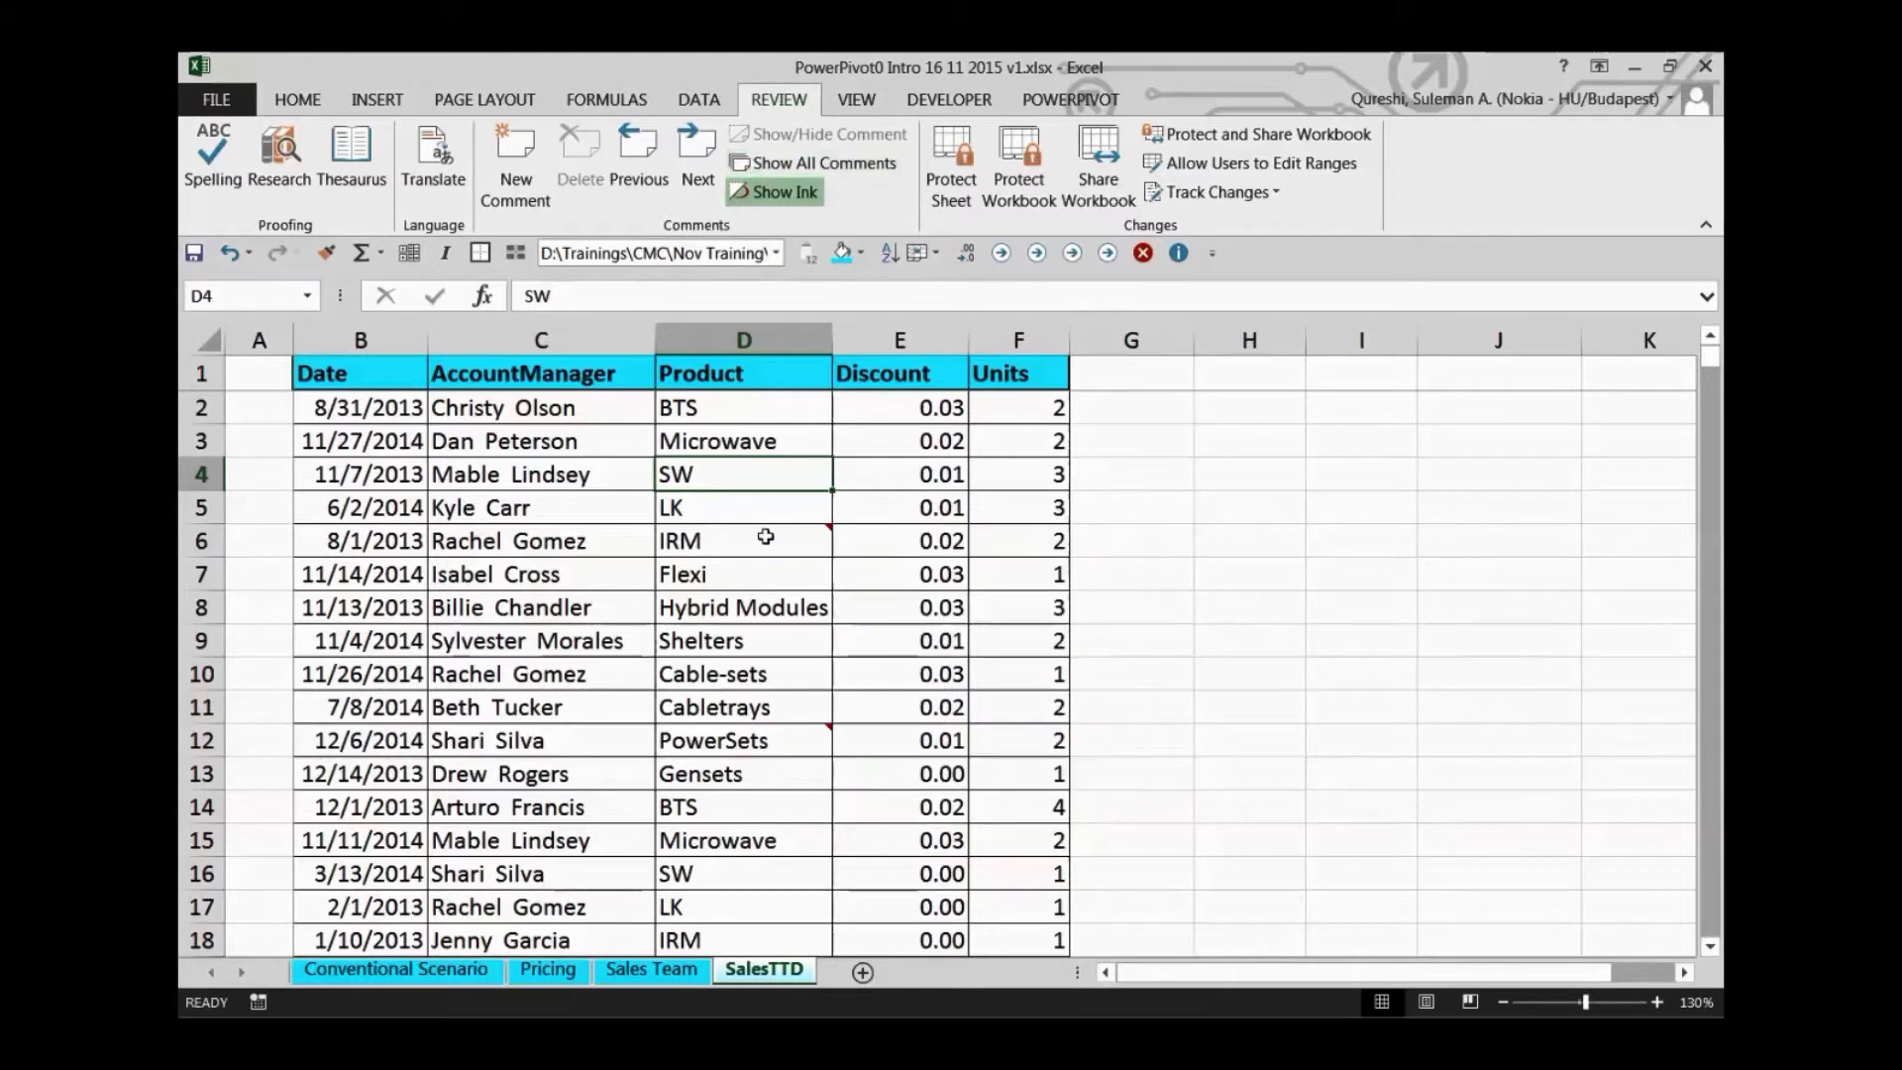
left_click(763, 541)
left_click(768, 495)
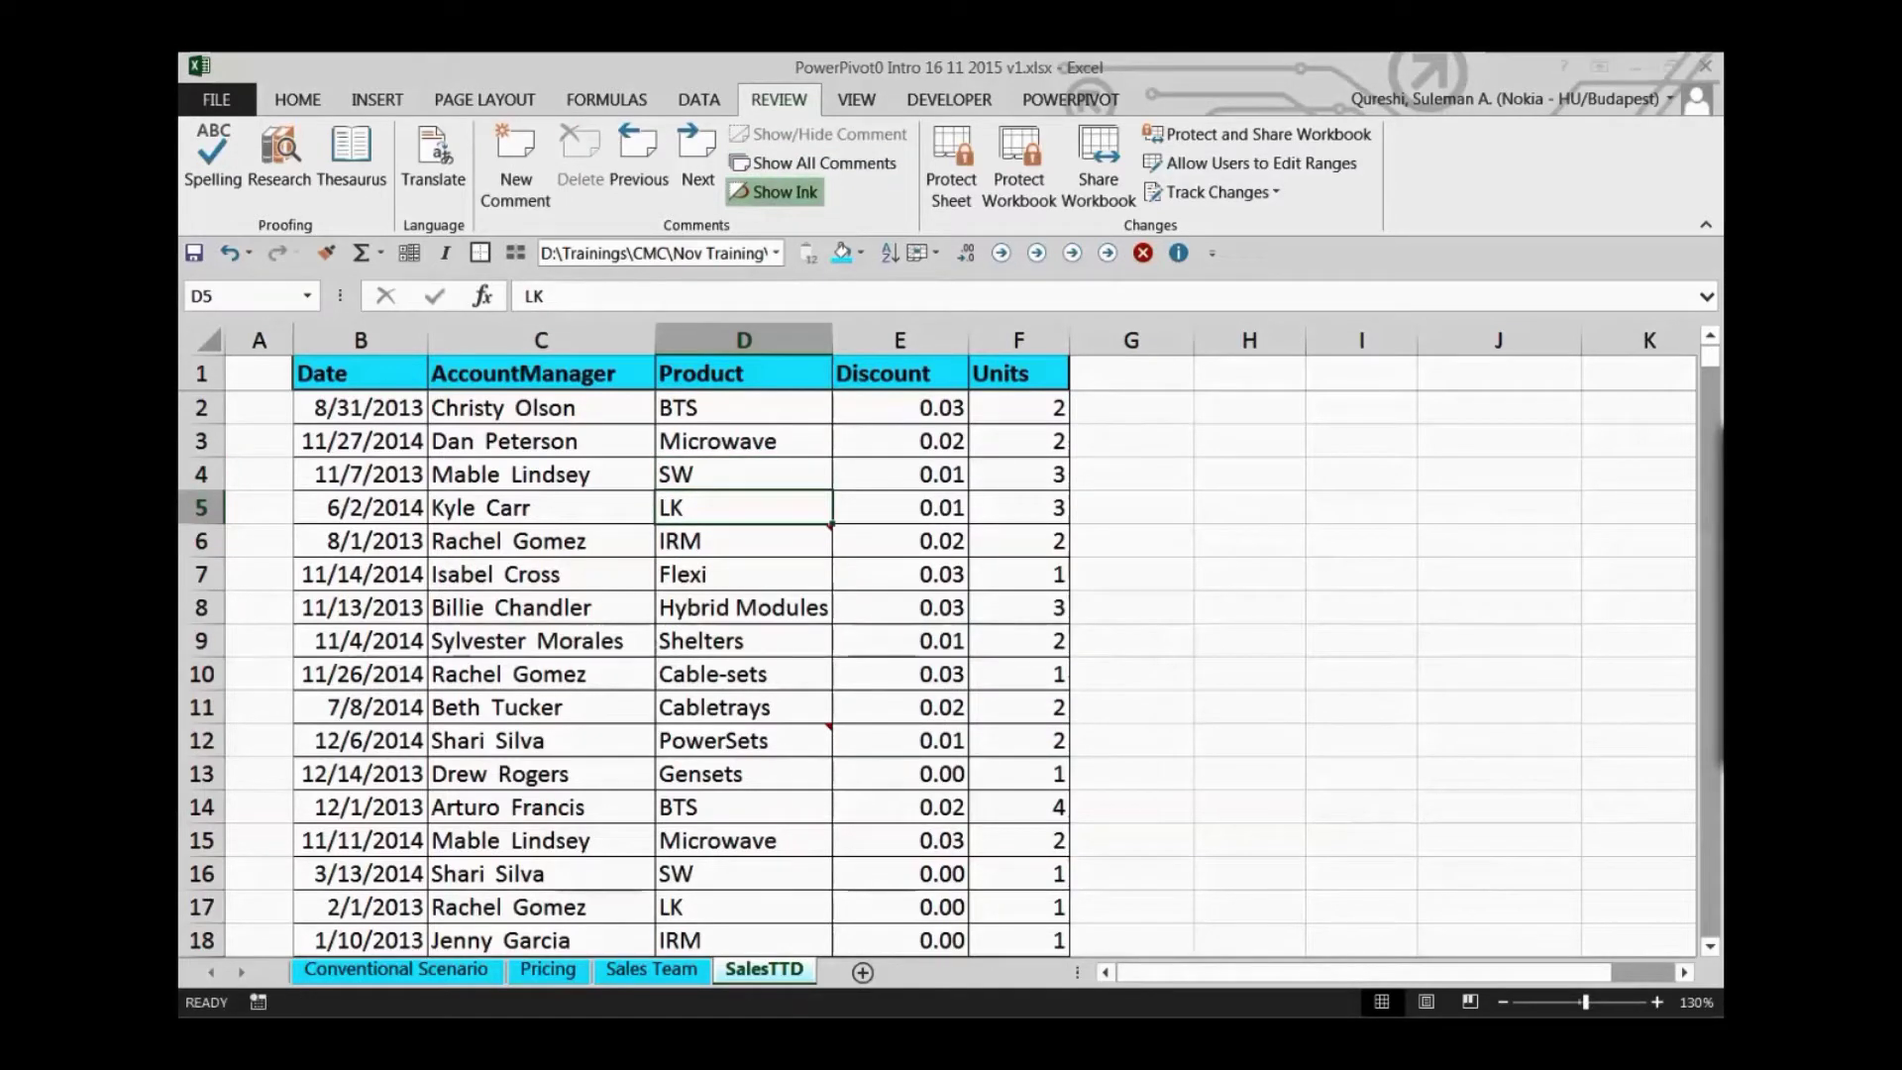
key("ctrl+f")
left_click_drag(1127, 464, 759, 414)
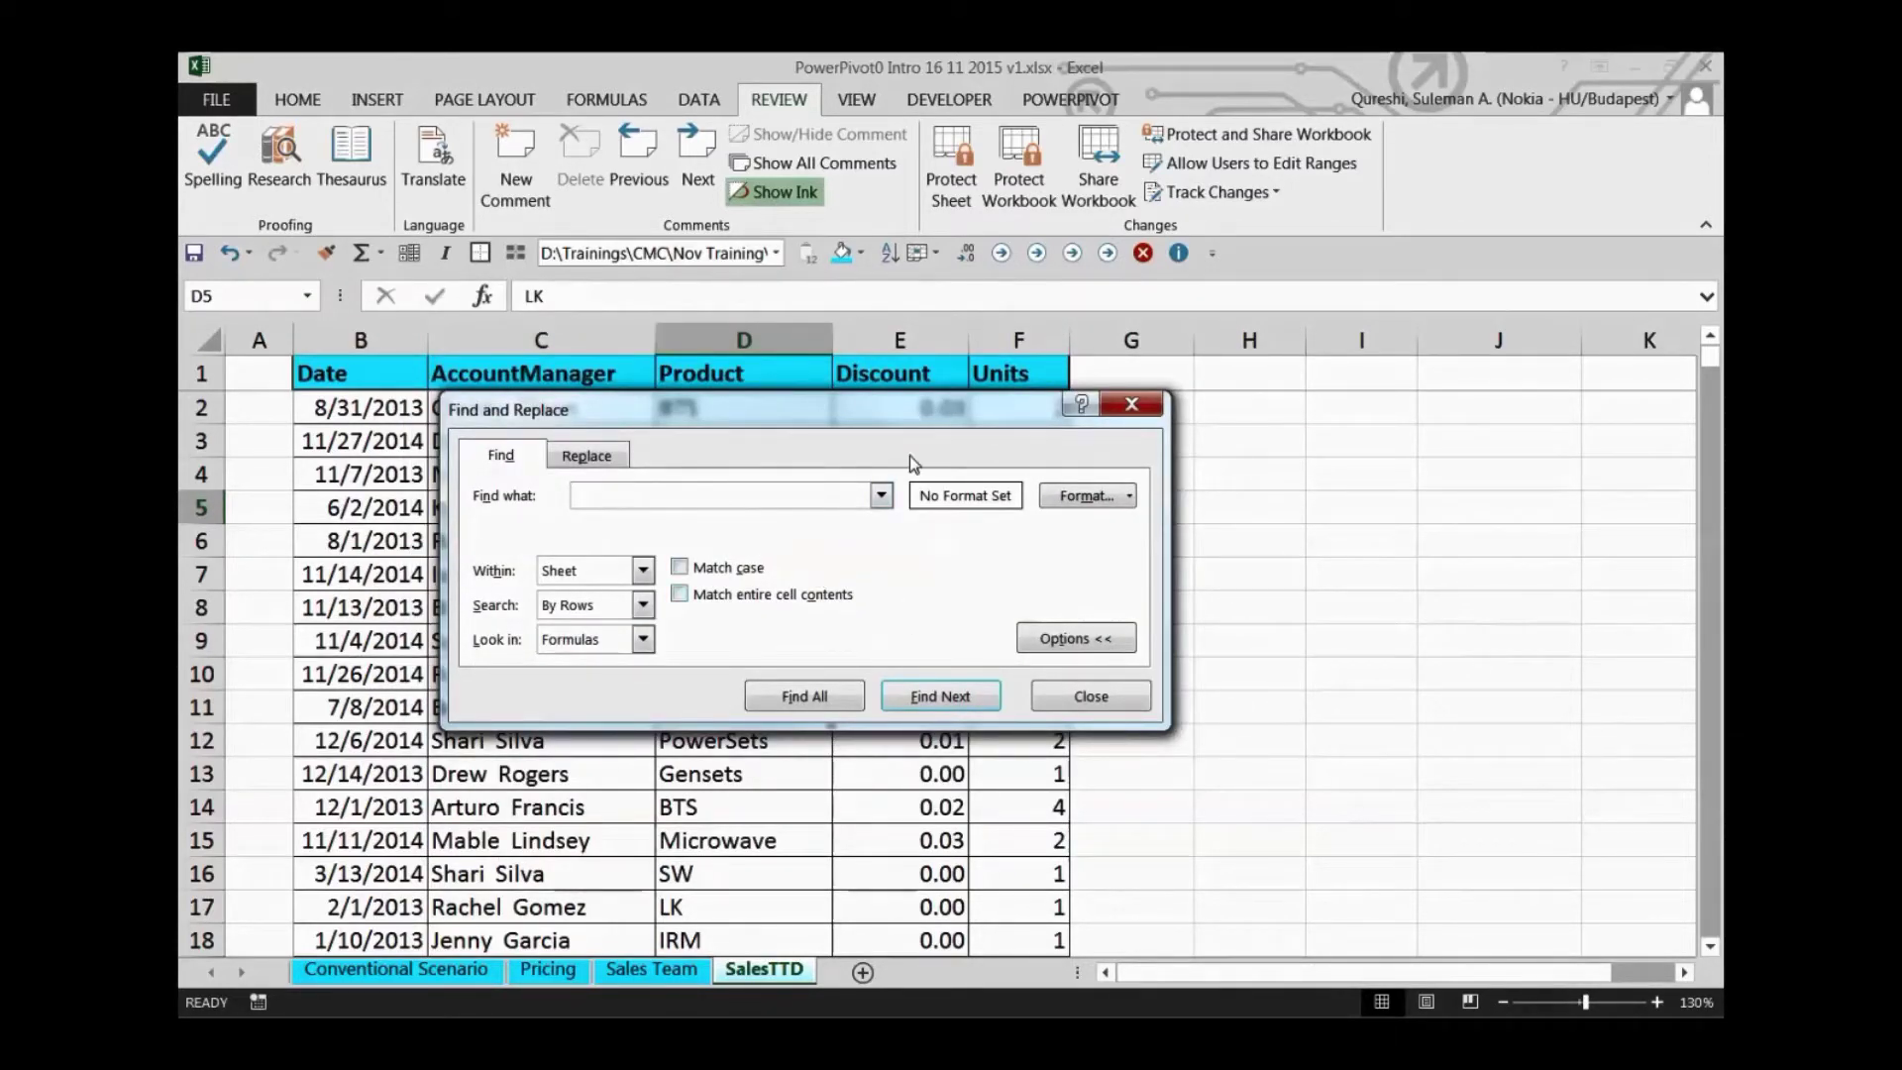
type("defected")
left_click_drag(898, 419, 1448, 299)
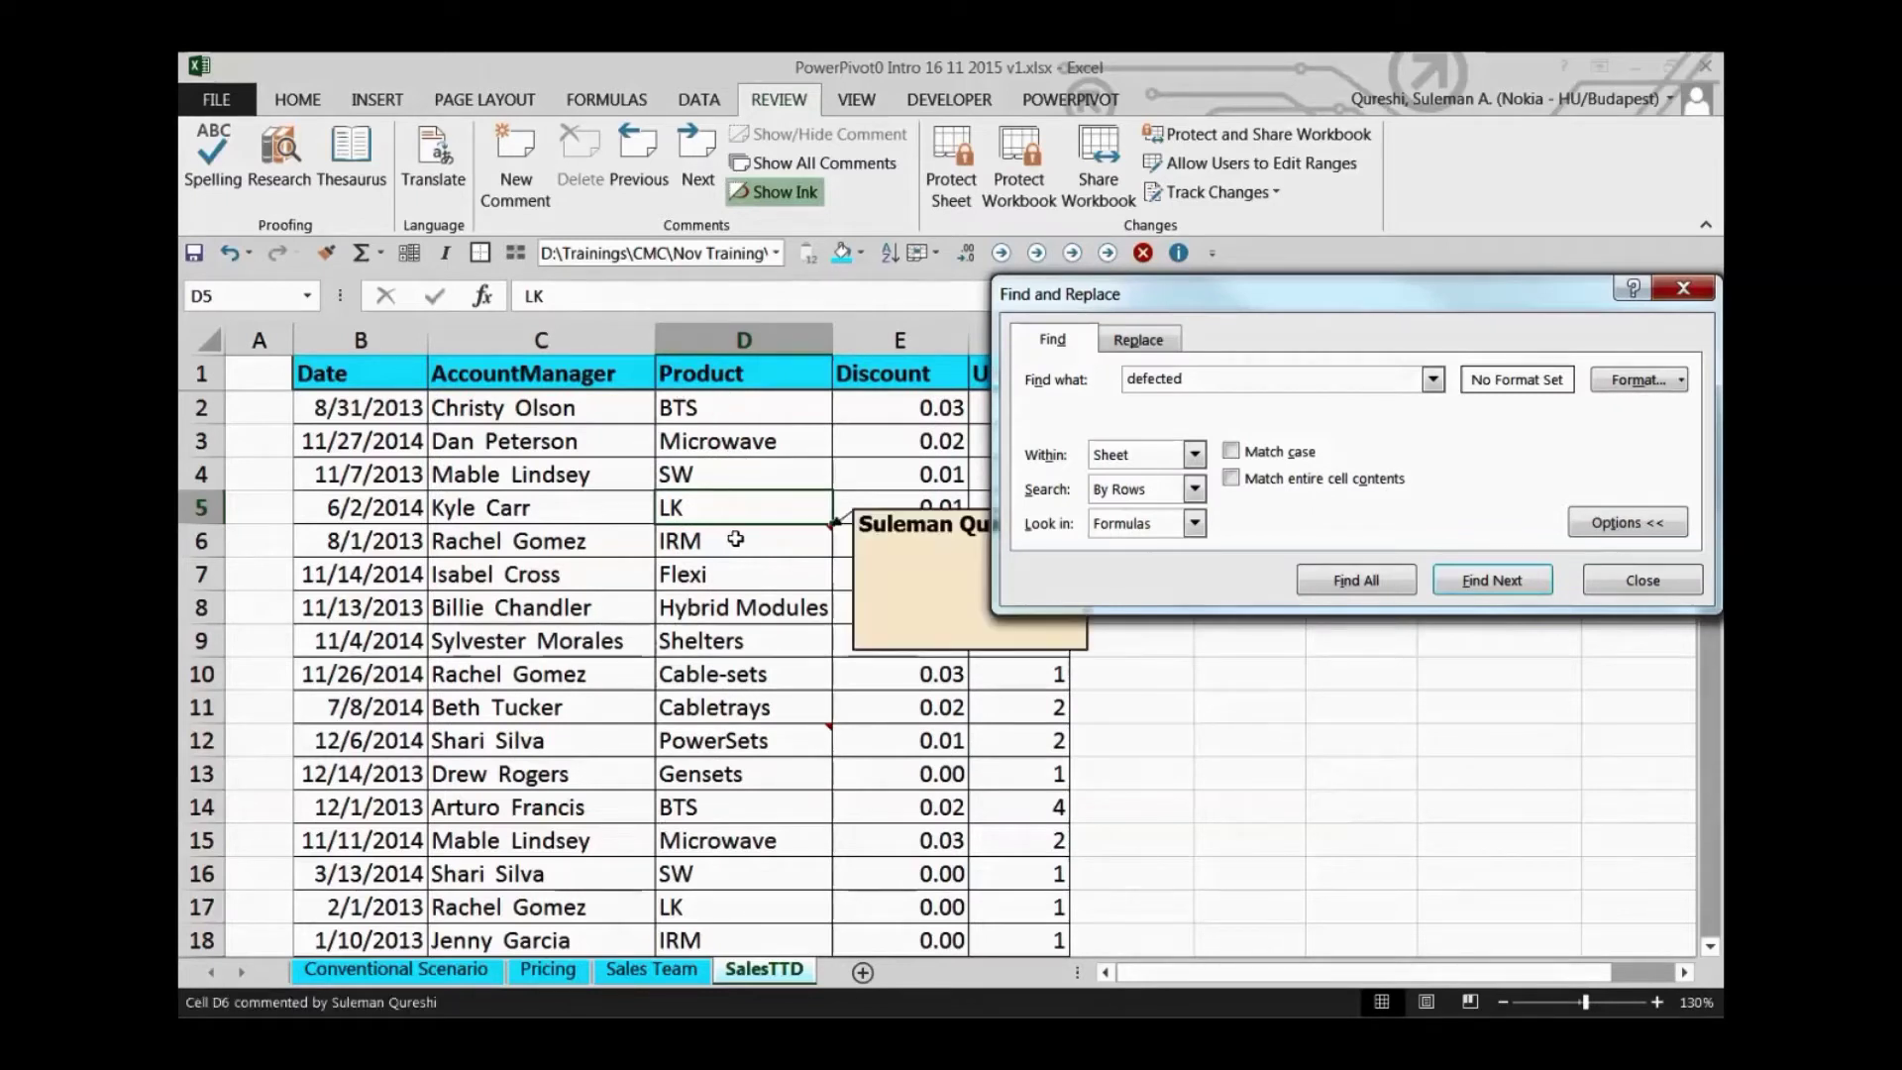
mouse_move(752, 748)
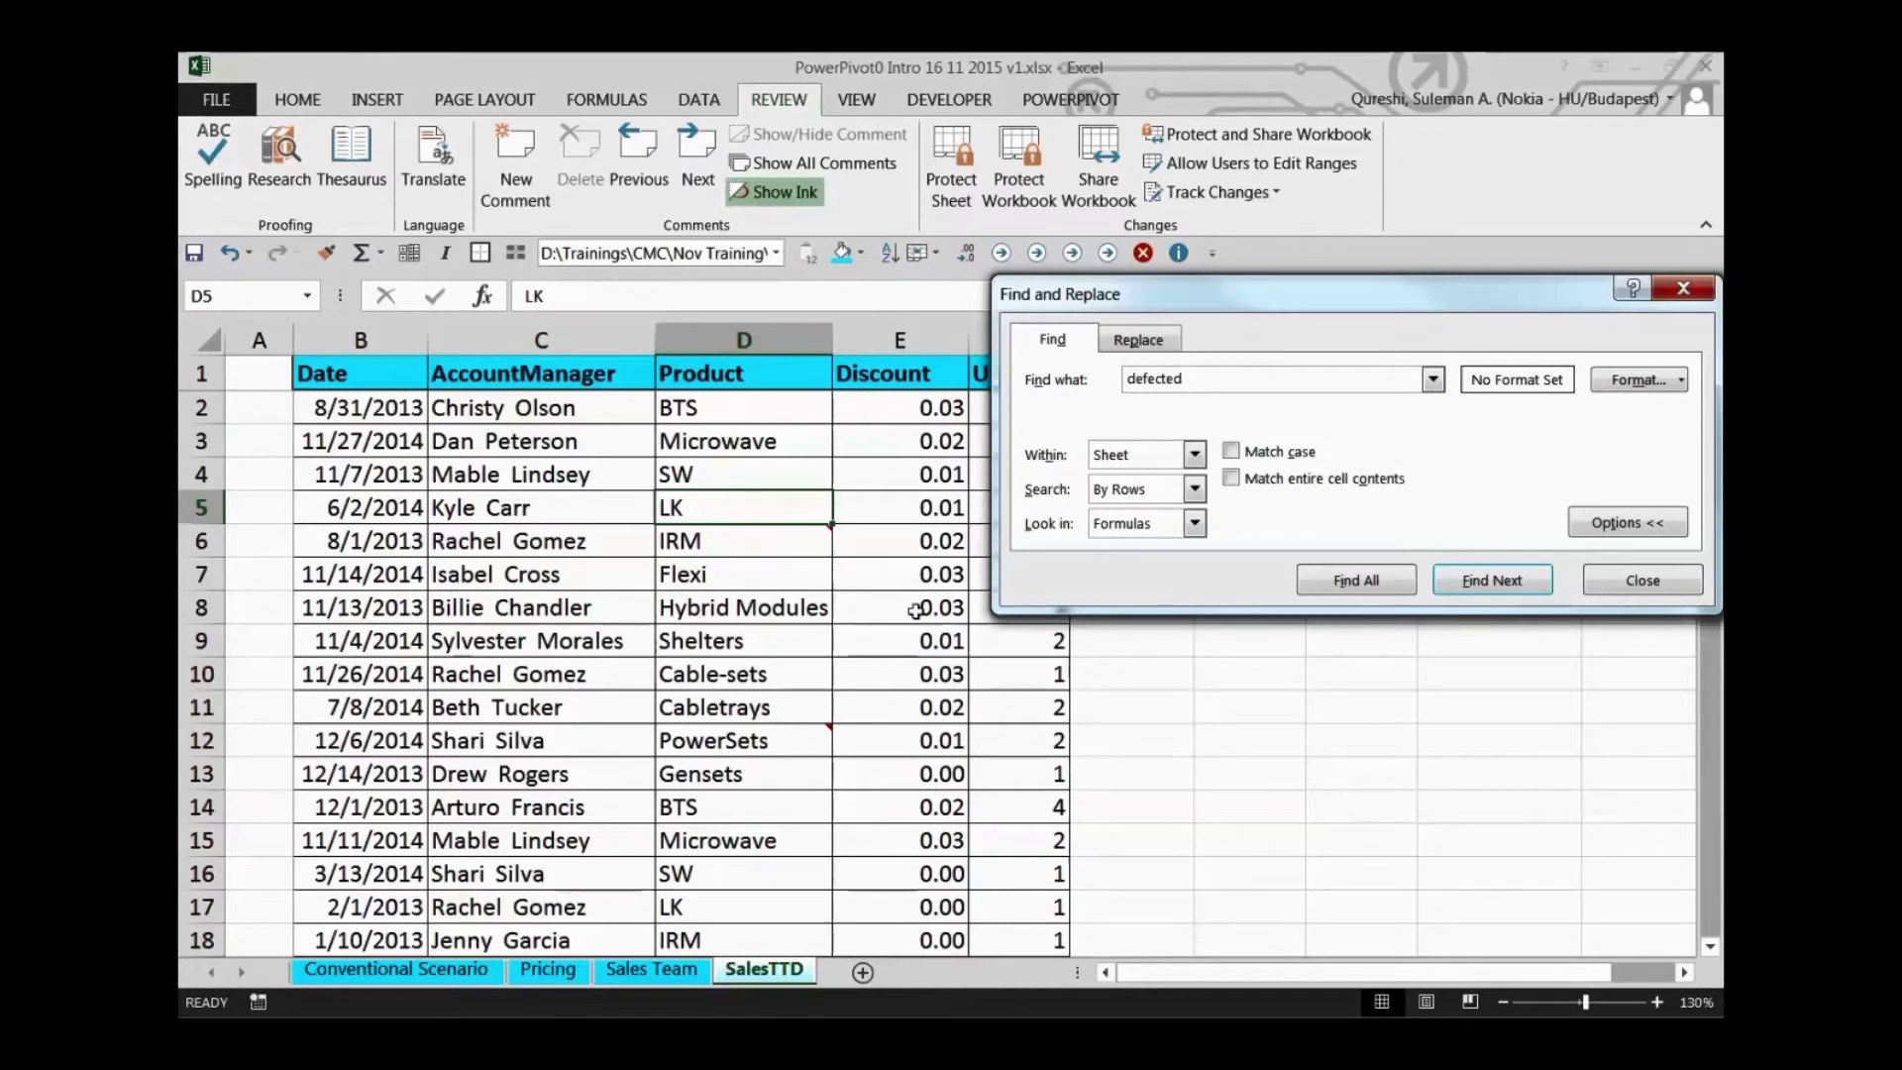
left_click_drag(1264, 288, 889, 233)
left_click(1117, 525)
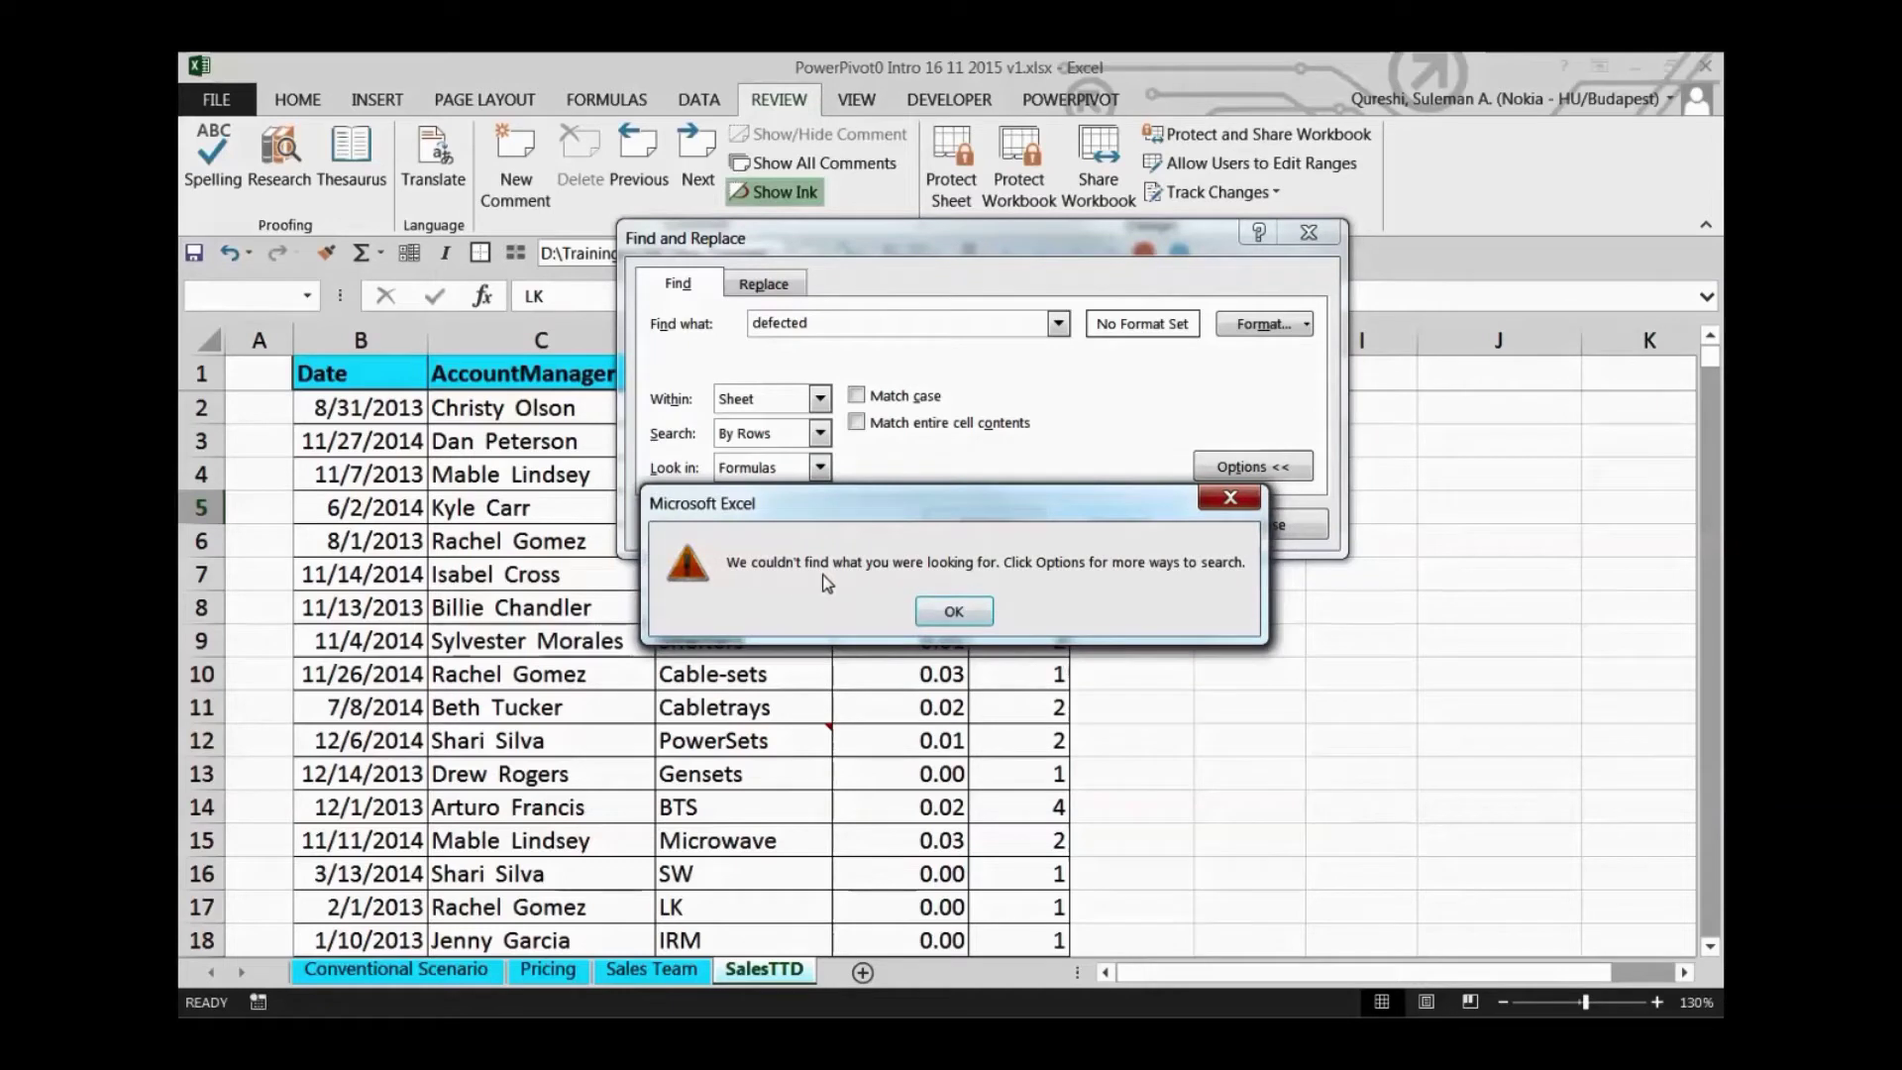
left_click(984, 609)
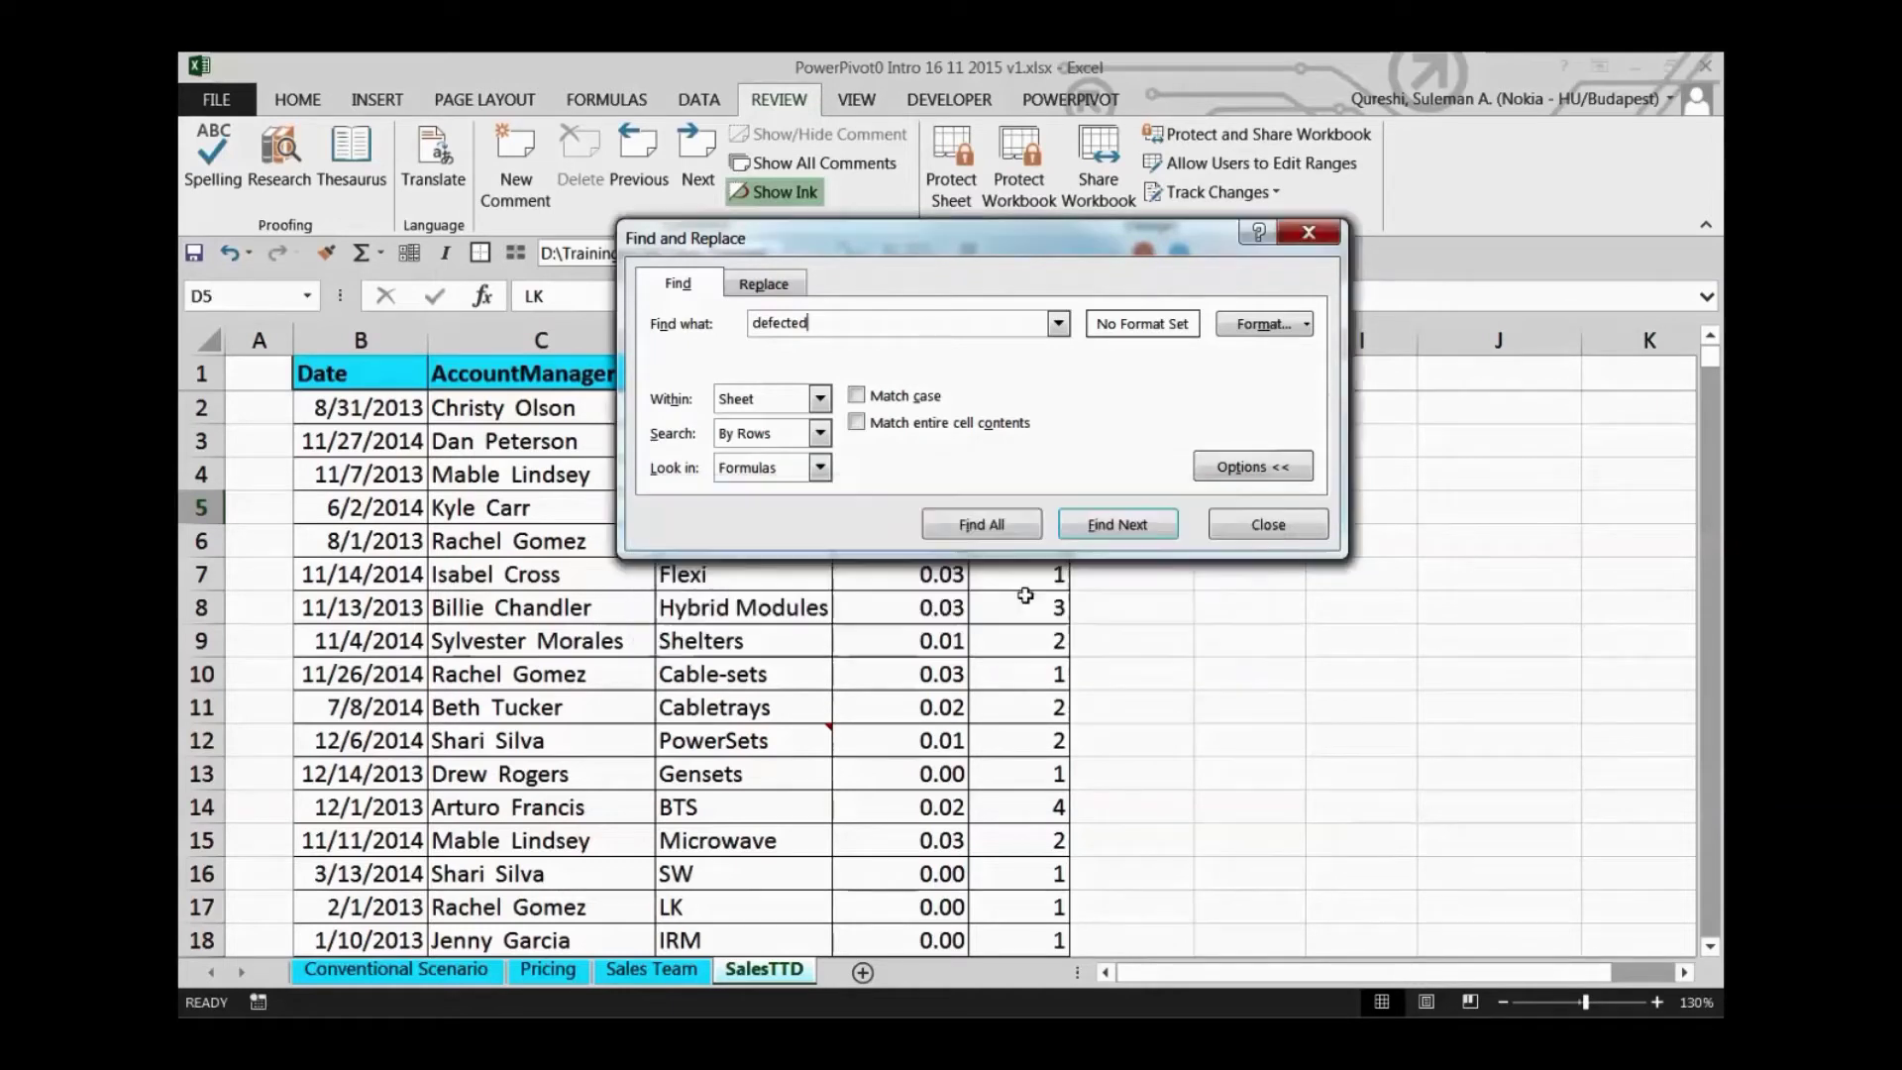
left_click(1300, 527)
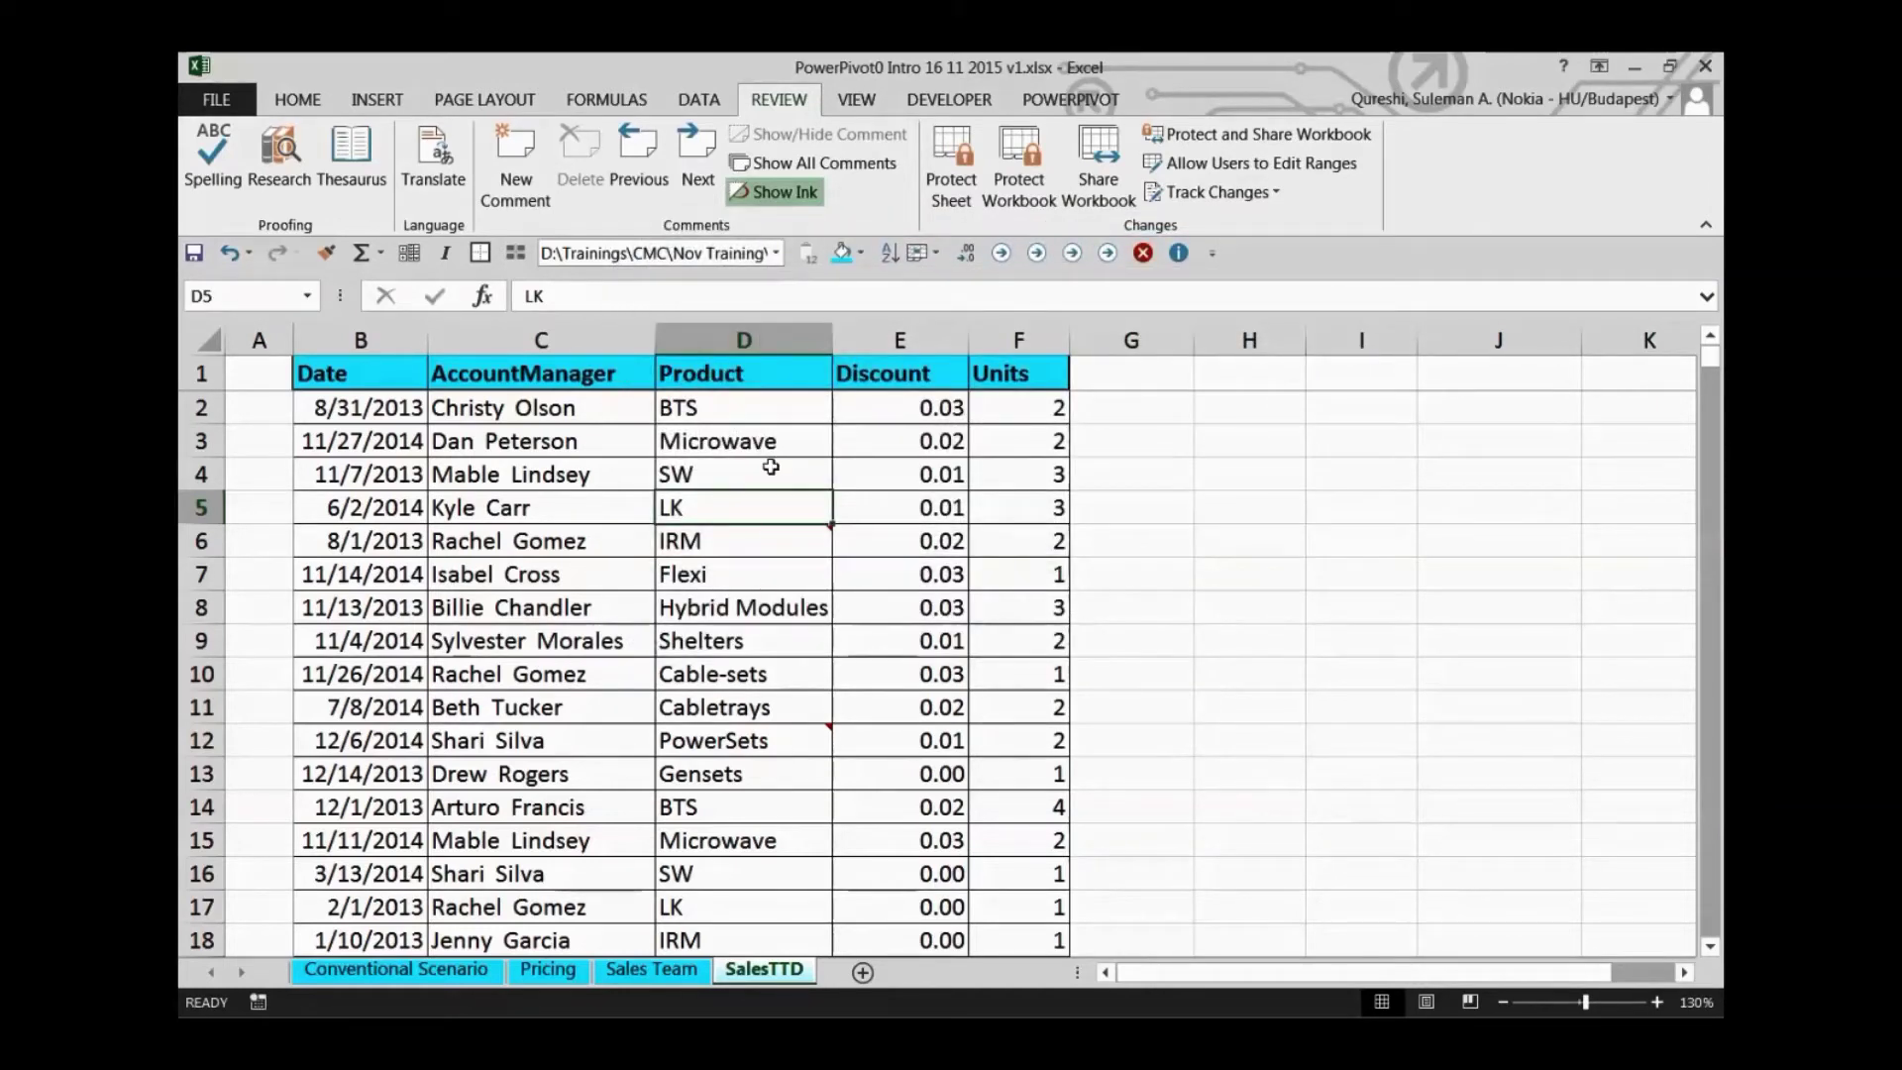
- Select C3:C11 and D3:D11, then check the comments on cells D12 and D6
left_click_drag(595, 440, 594, 707)
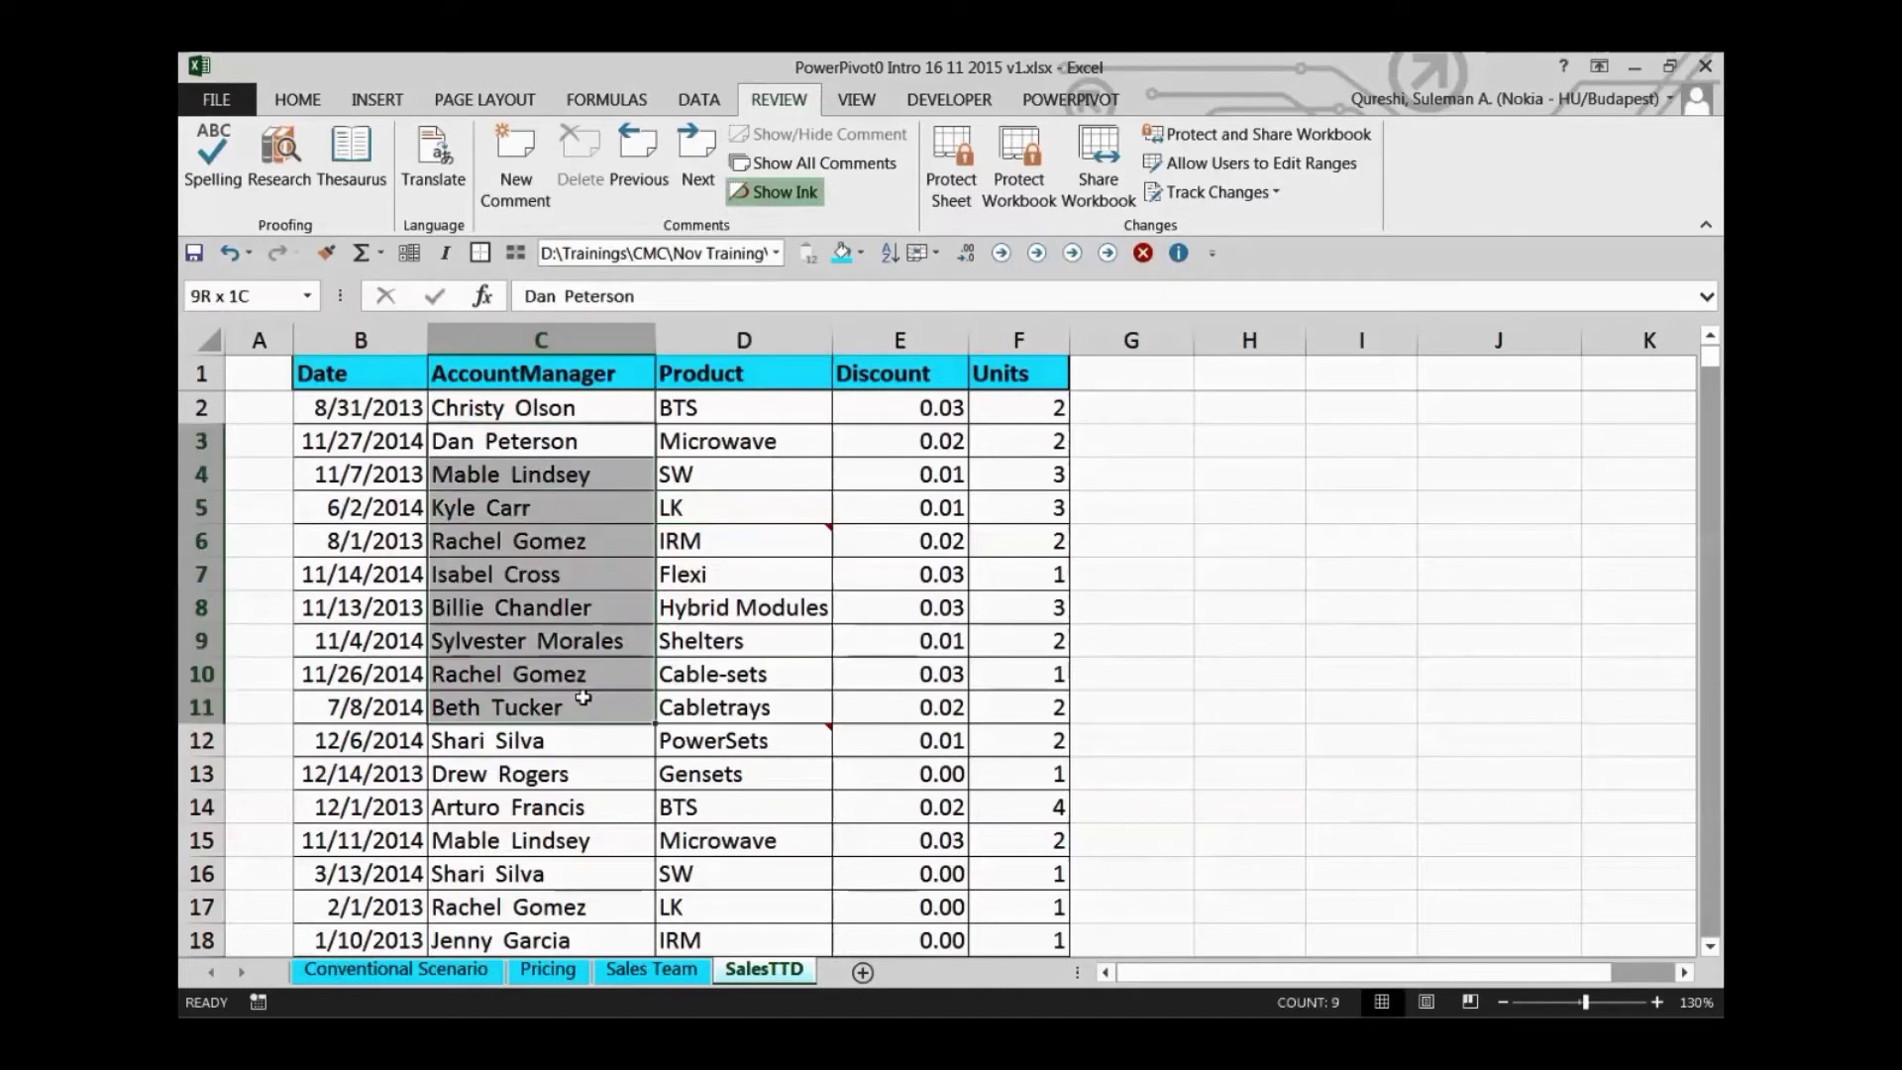
left_click_drag(704, 436, 723, 720)
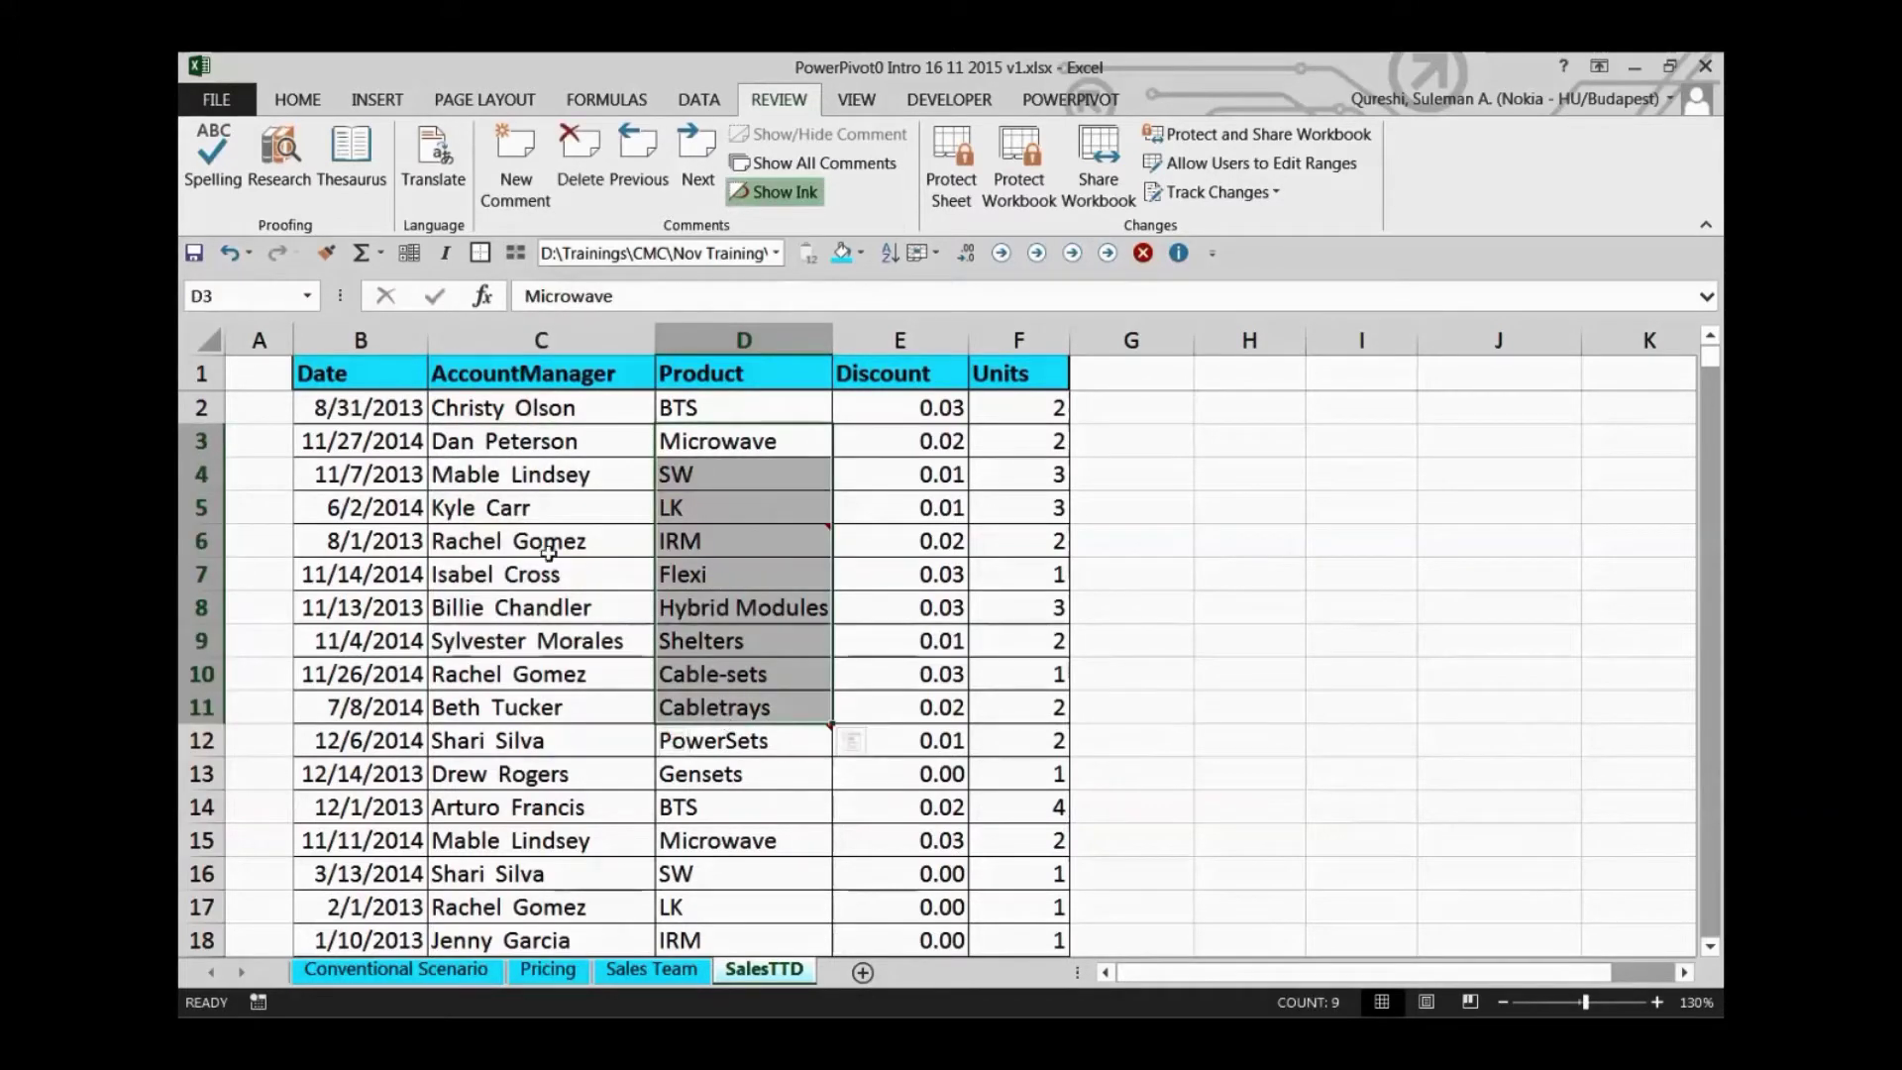
left_click(775, 529)
left_click(777, 740)
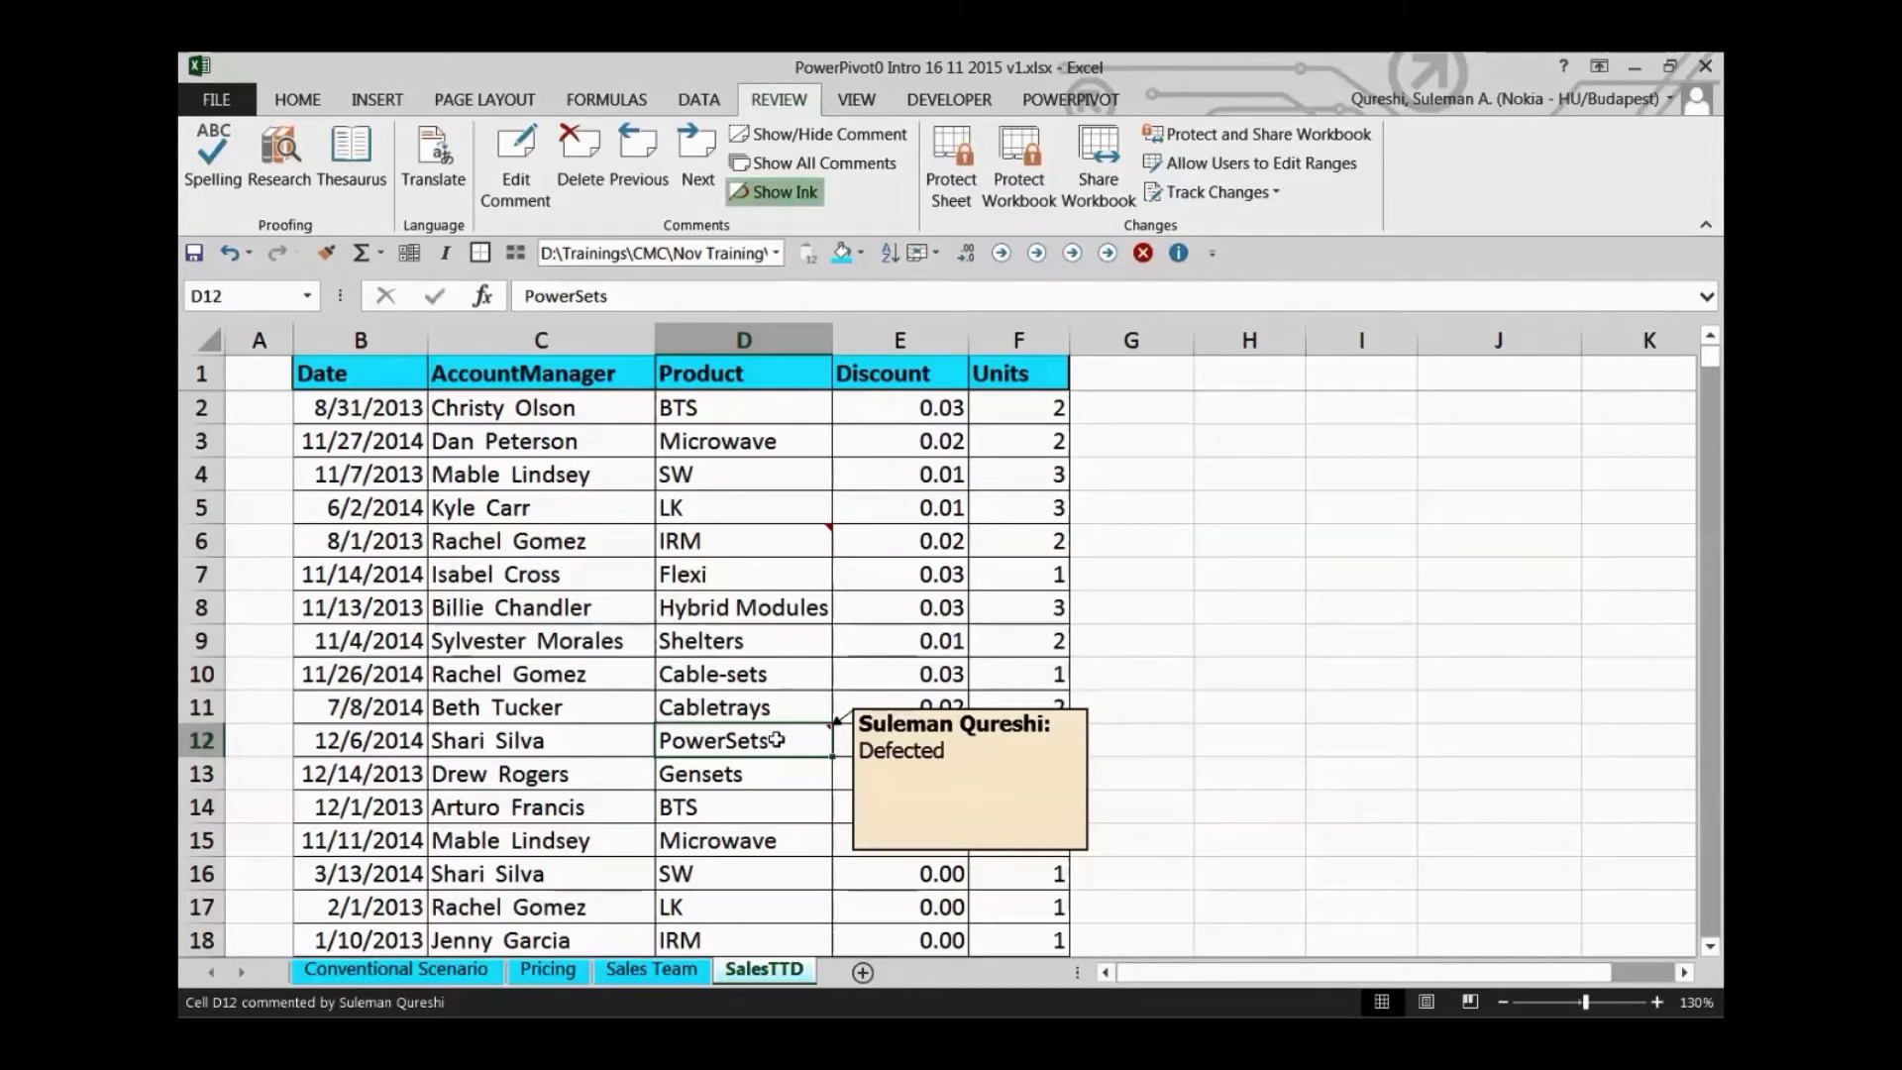
left_click(786, 549)
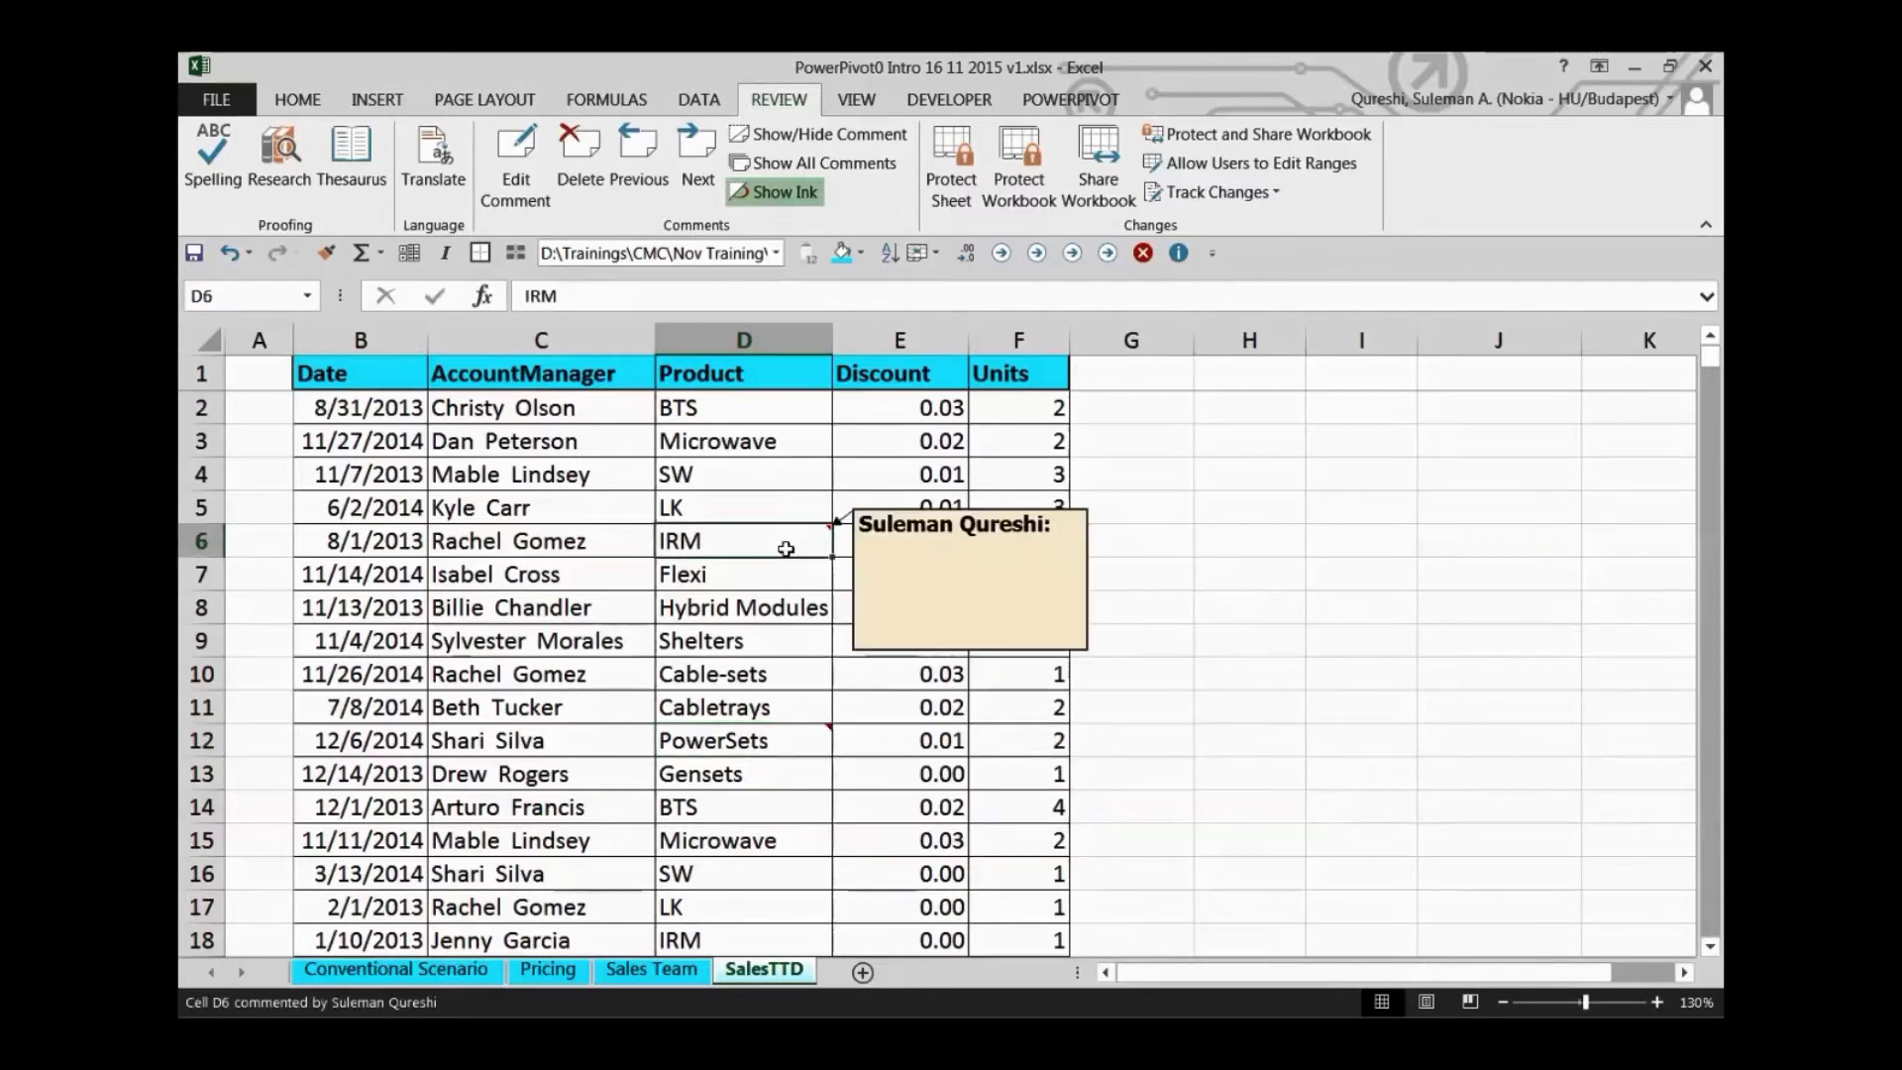
left_click(786, 484)
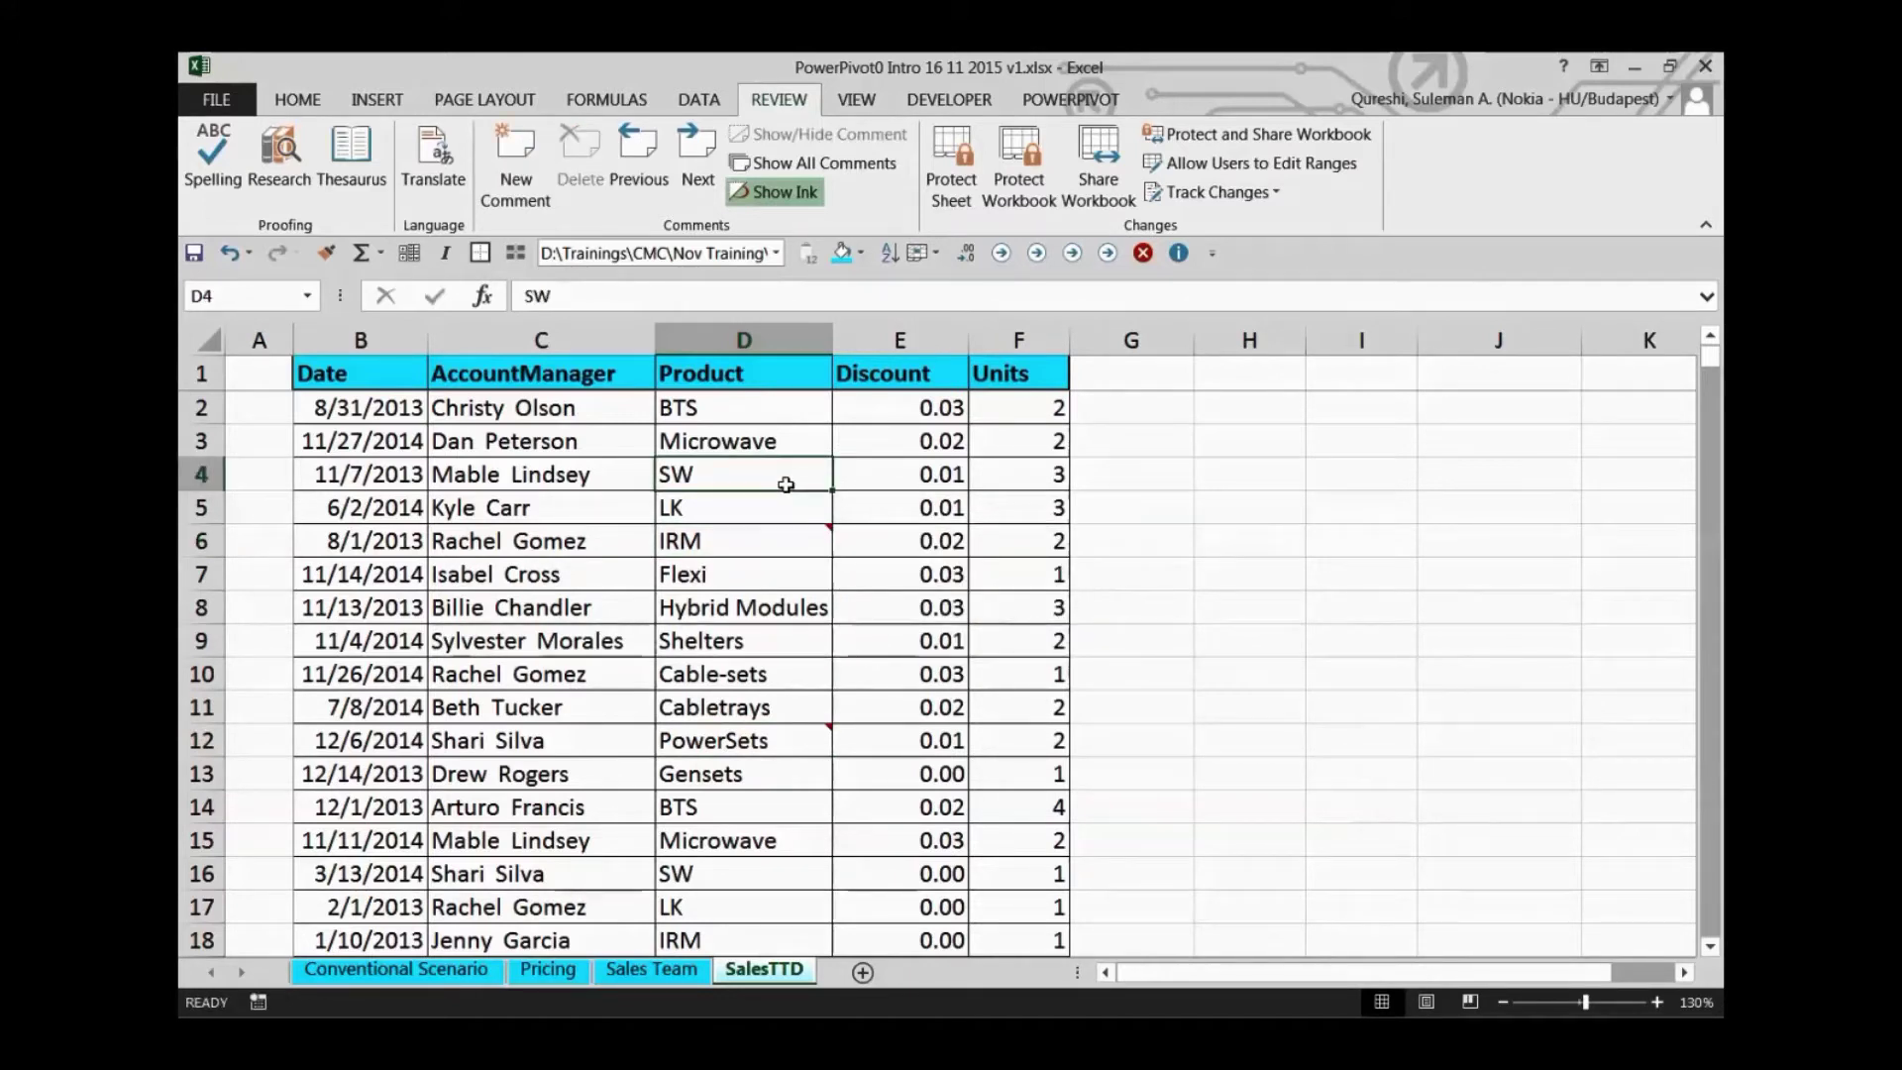
- Move down the product column to show the Defected comment on PowerSets cell D110
left_click_drag(761, 411, 773, 783)
left_click(695, 454)
scroll(730, 706, "down", 20)
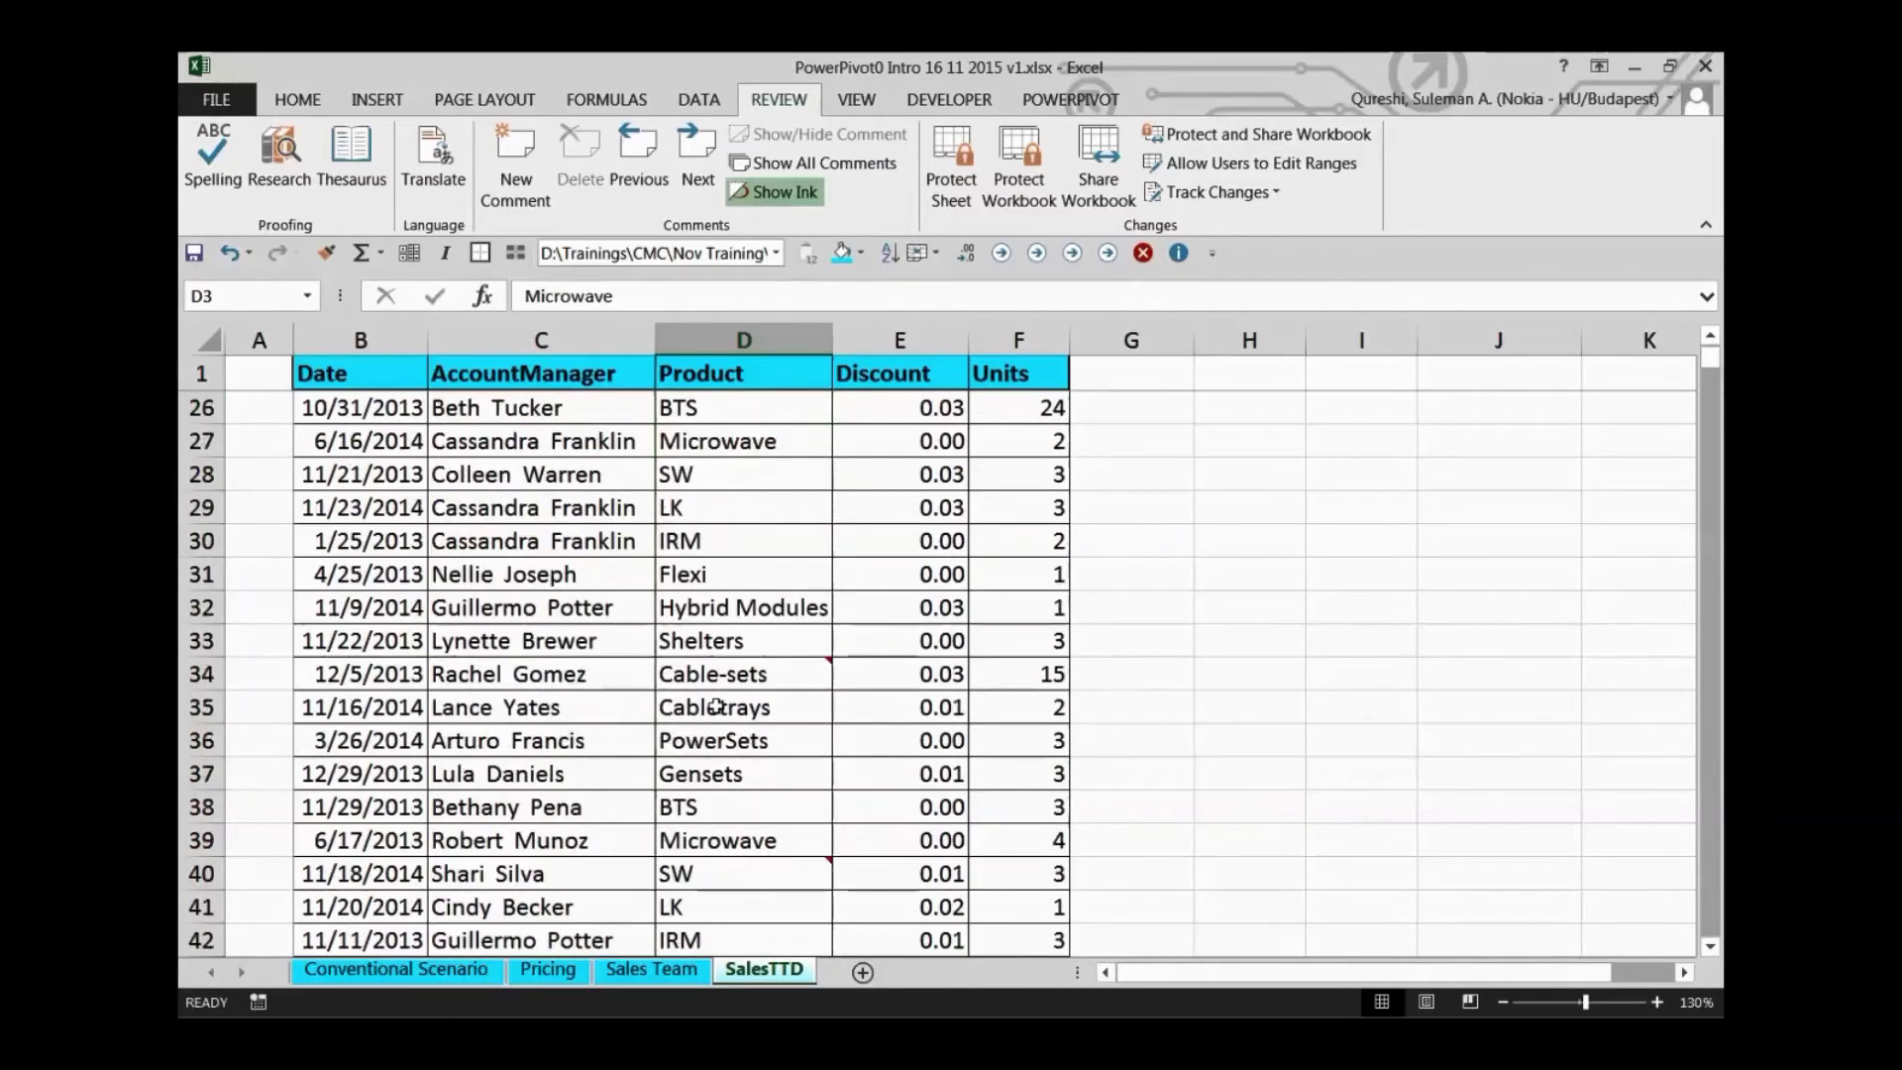
scroll(730, 706, "down", 11)
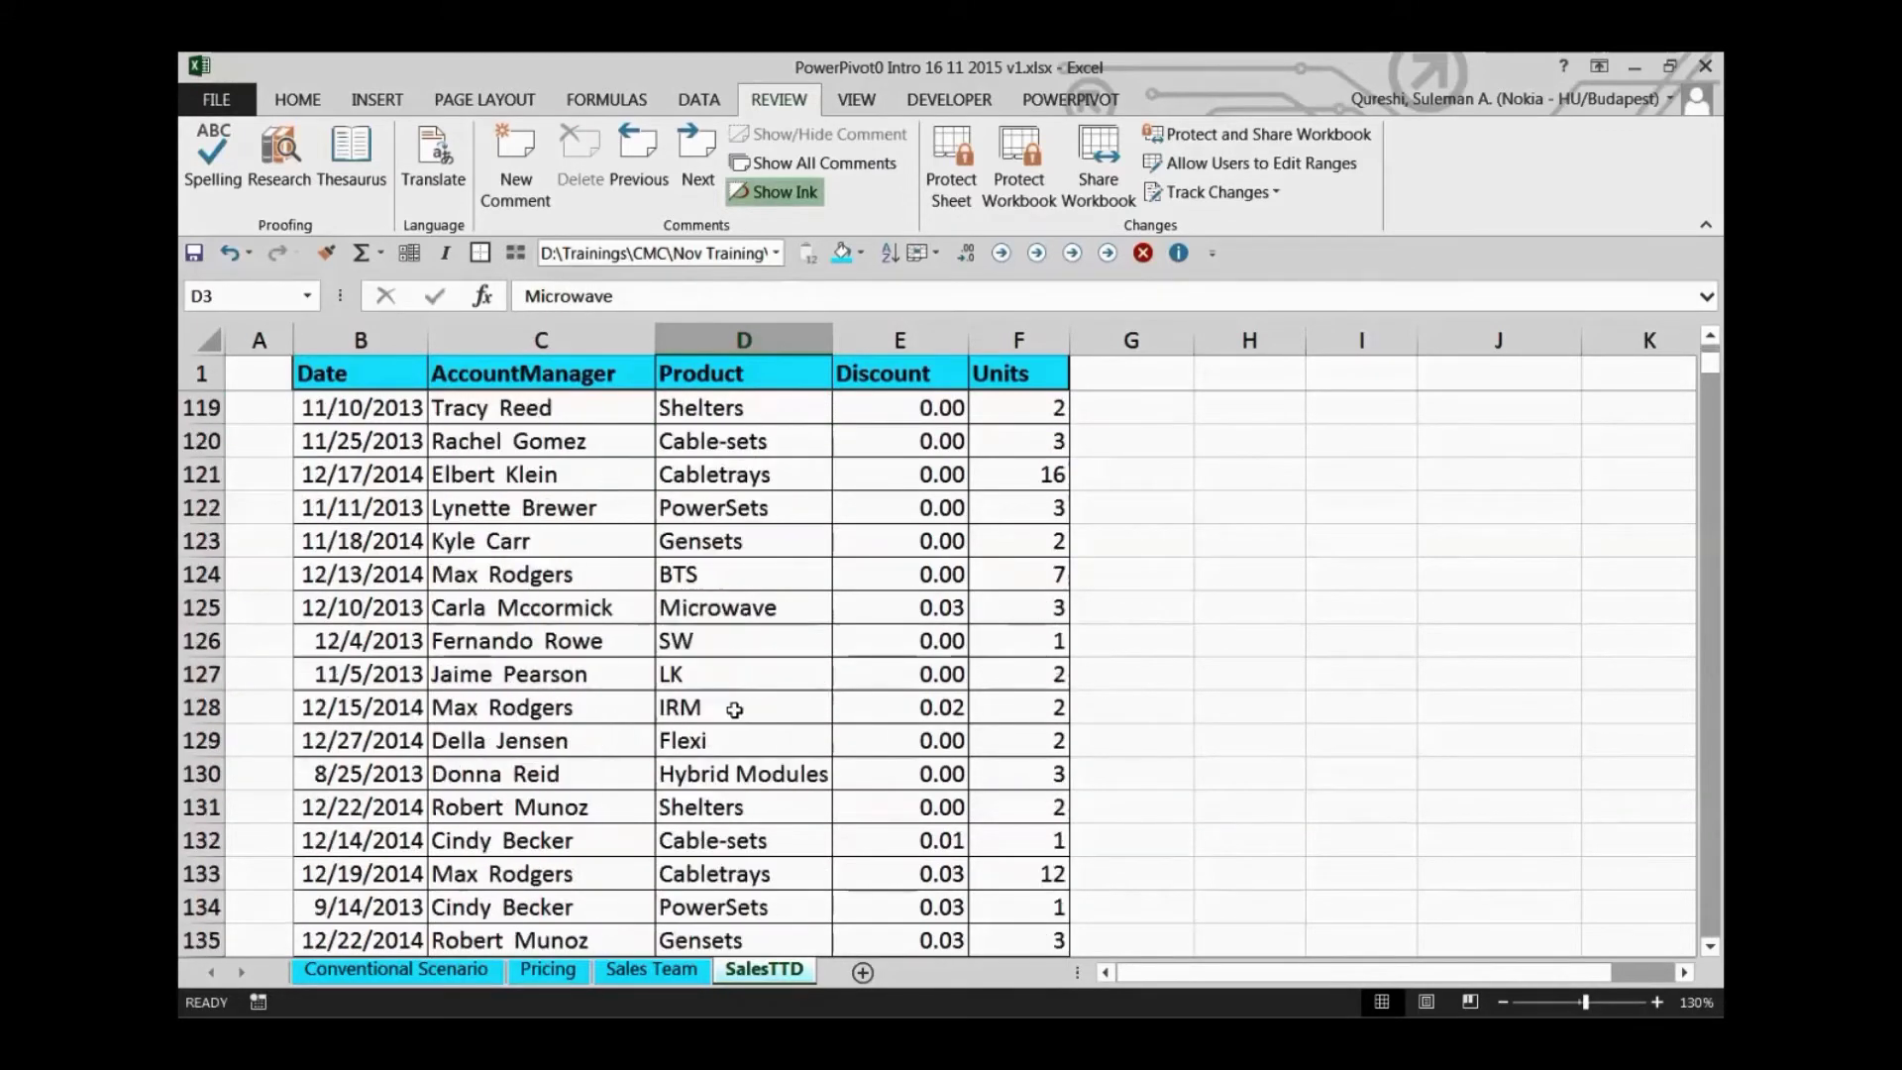
left_click(738, 574)
scroll(753, 579, "up", 4)
left_click(762, 512)
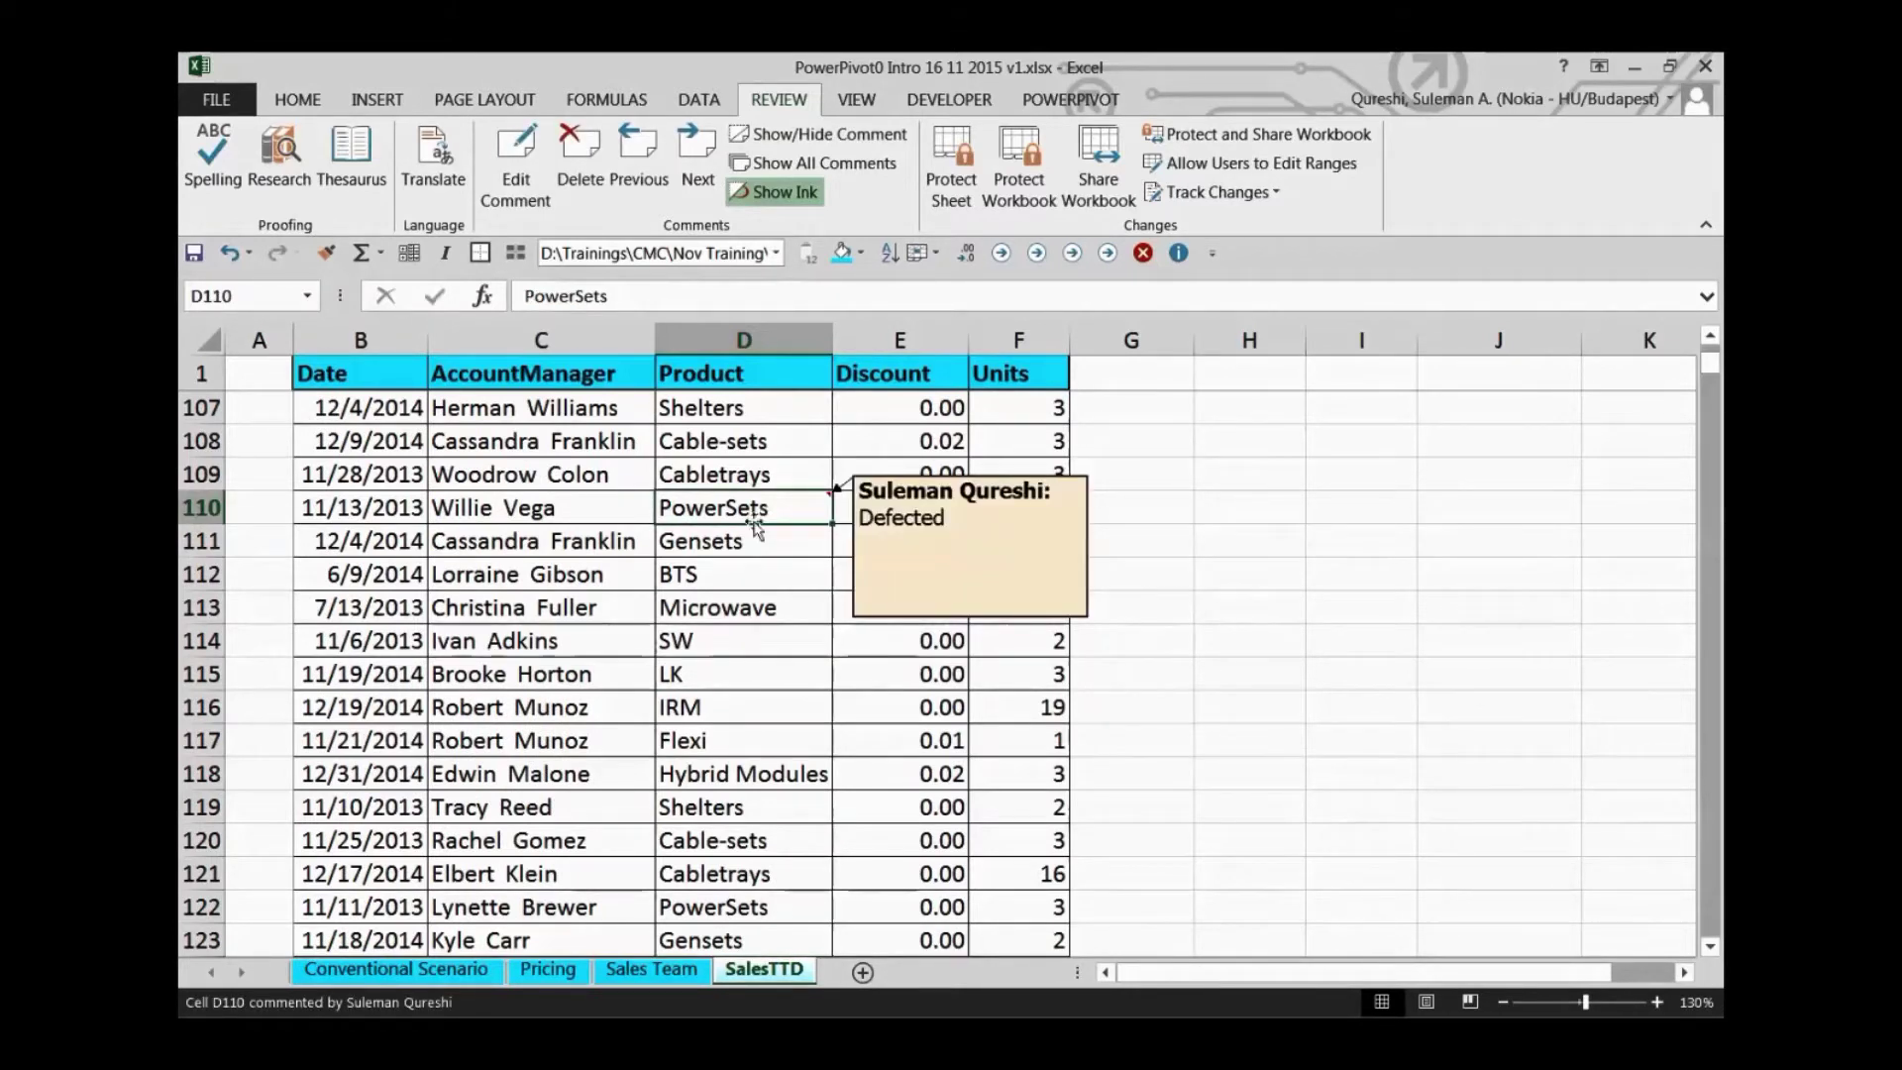
- Apply a cyan fill to D110, then undo it with Ctrl+Z
left_click(295, 103)
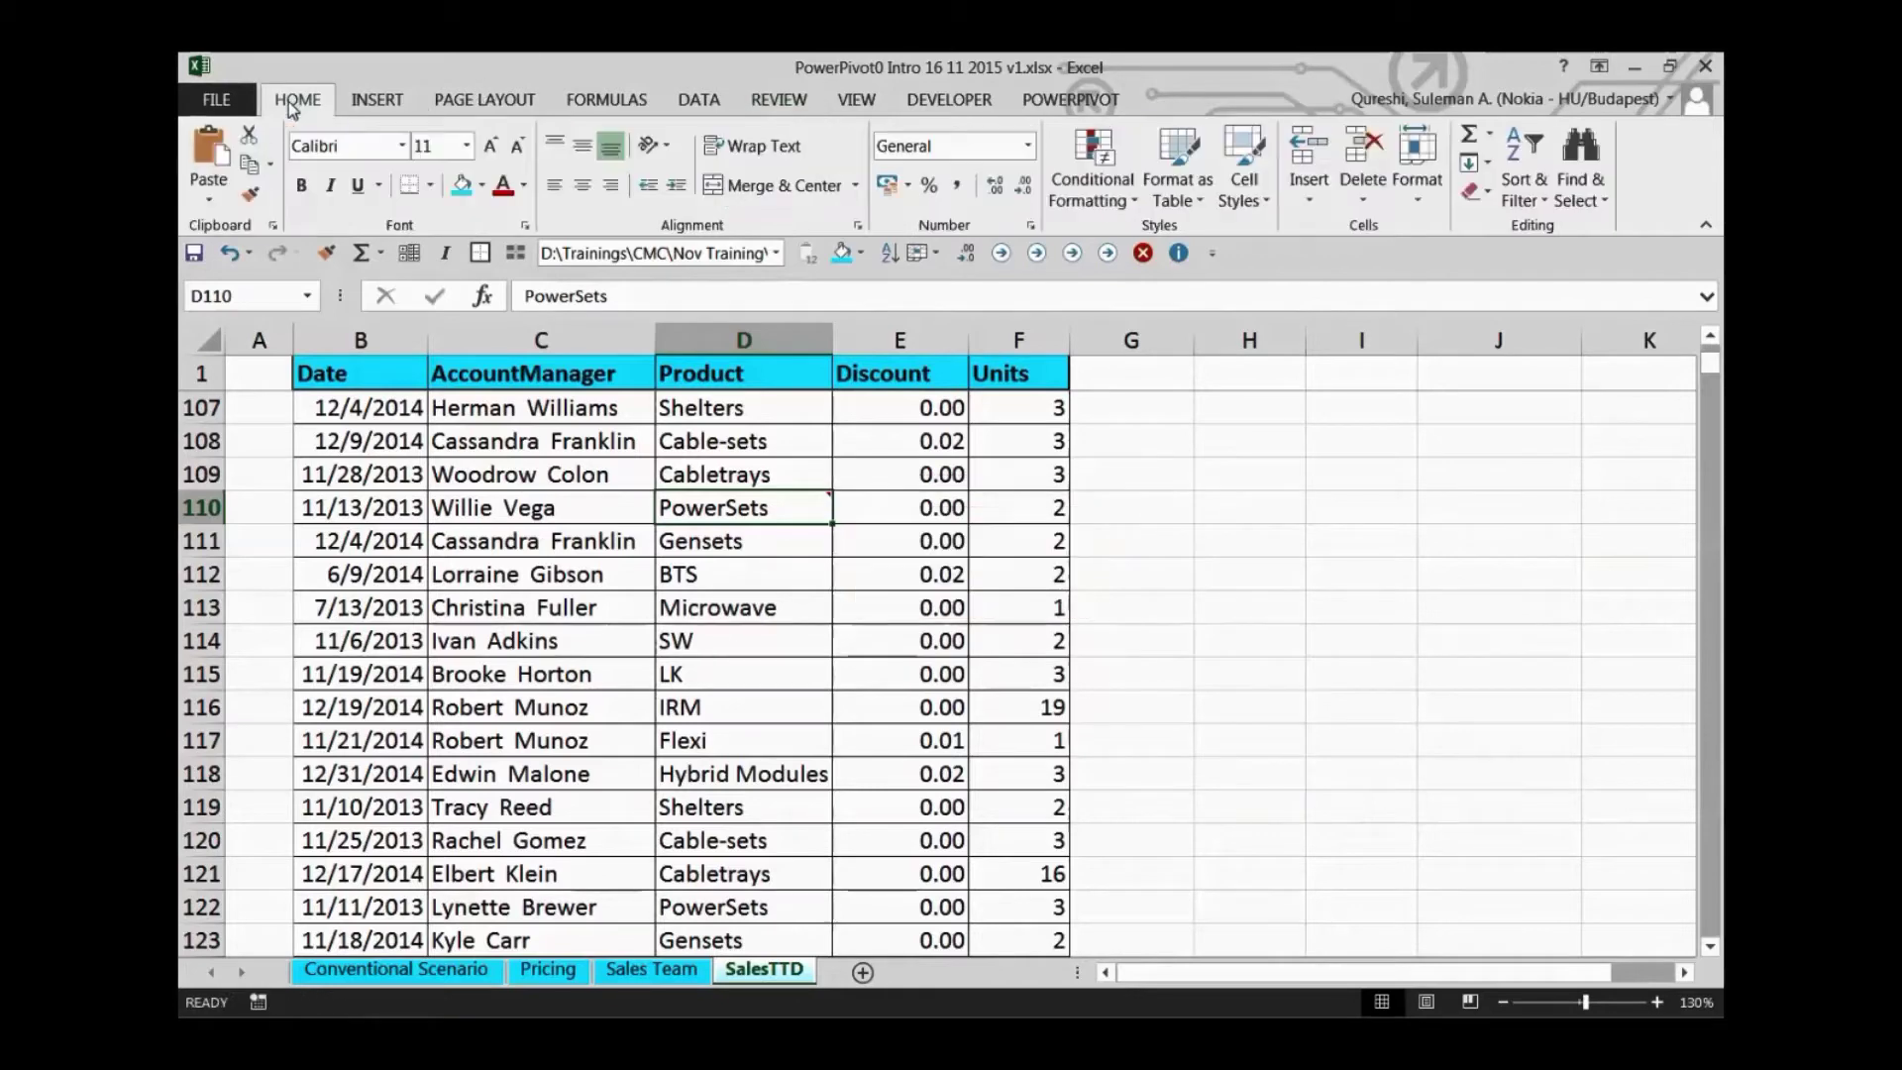
left_click(462, 185)
left_click(778, 705)
scroll(779, 700, "down", 8)
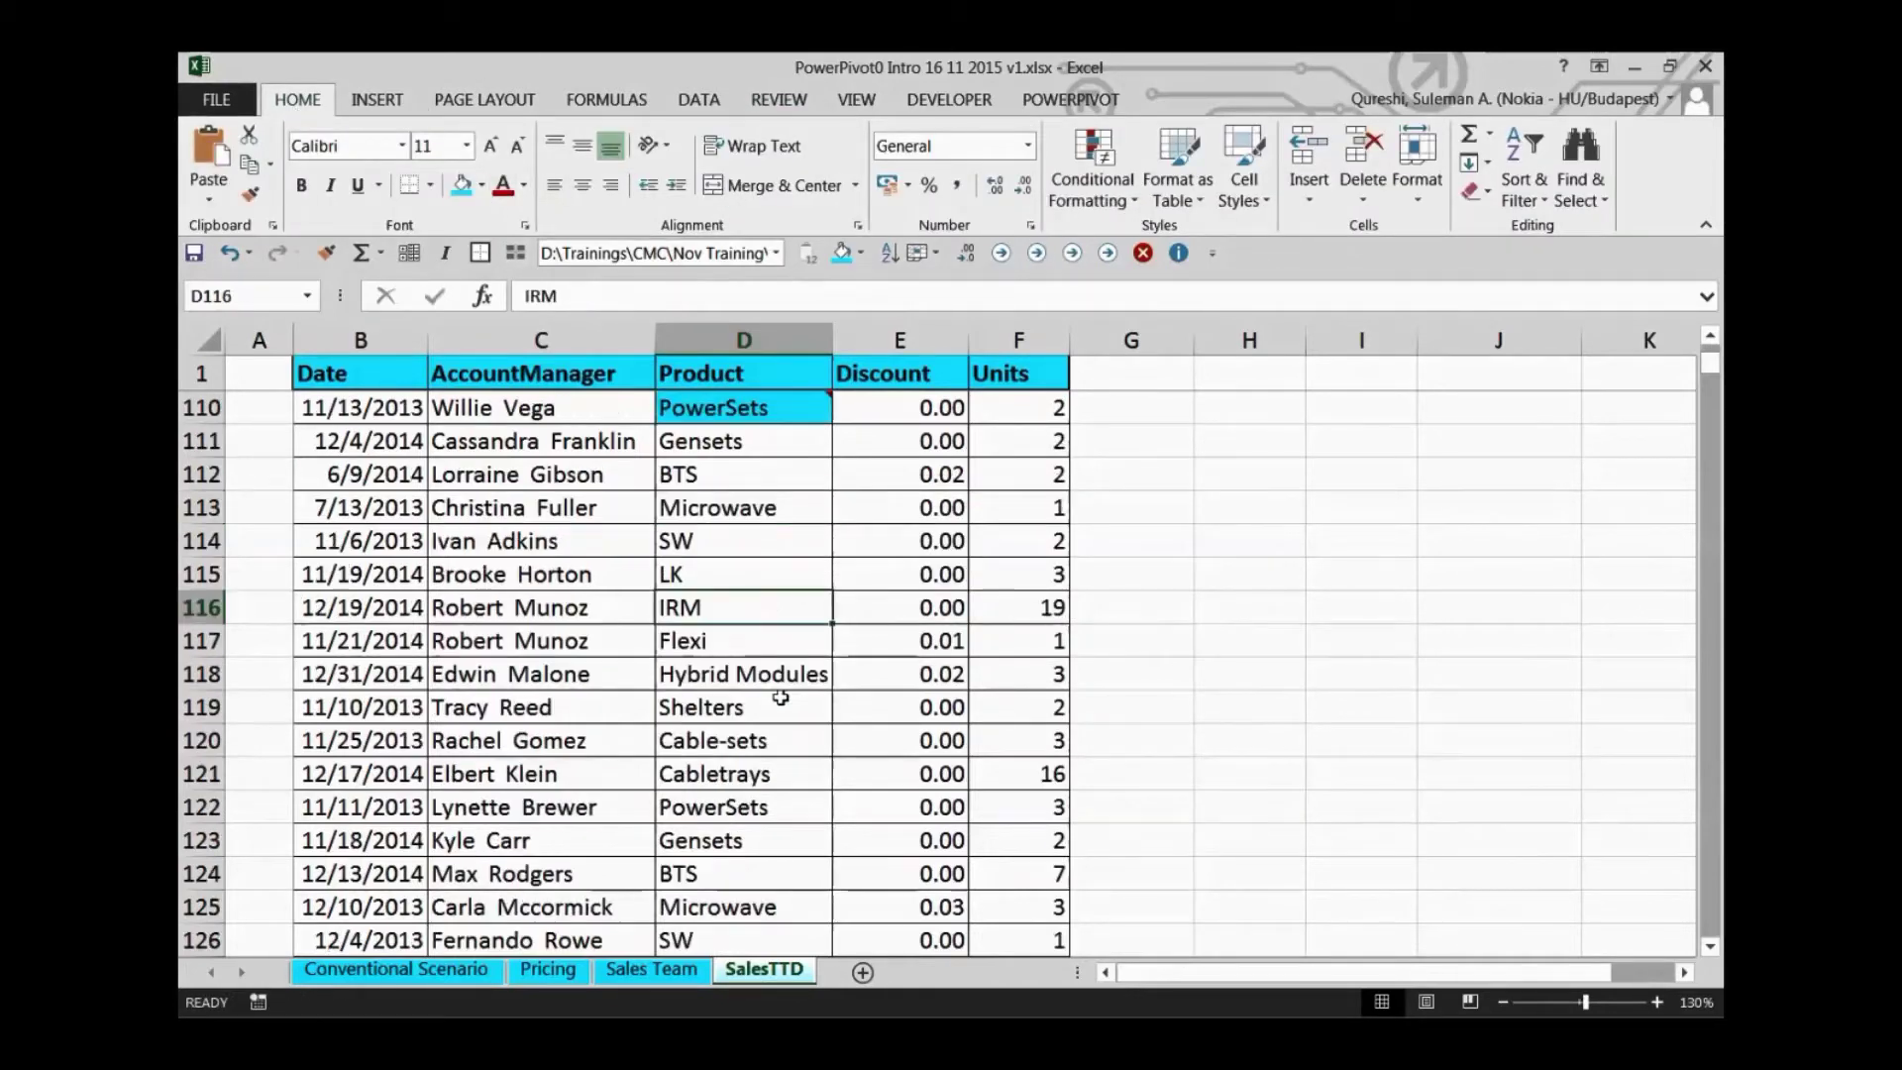
scroll(778, 700, "up", 8)
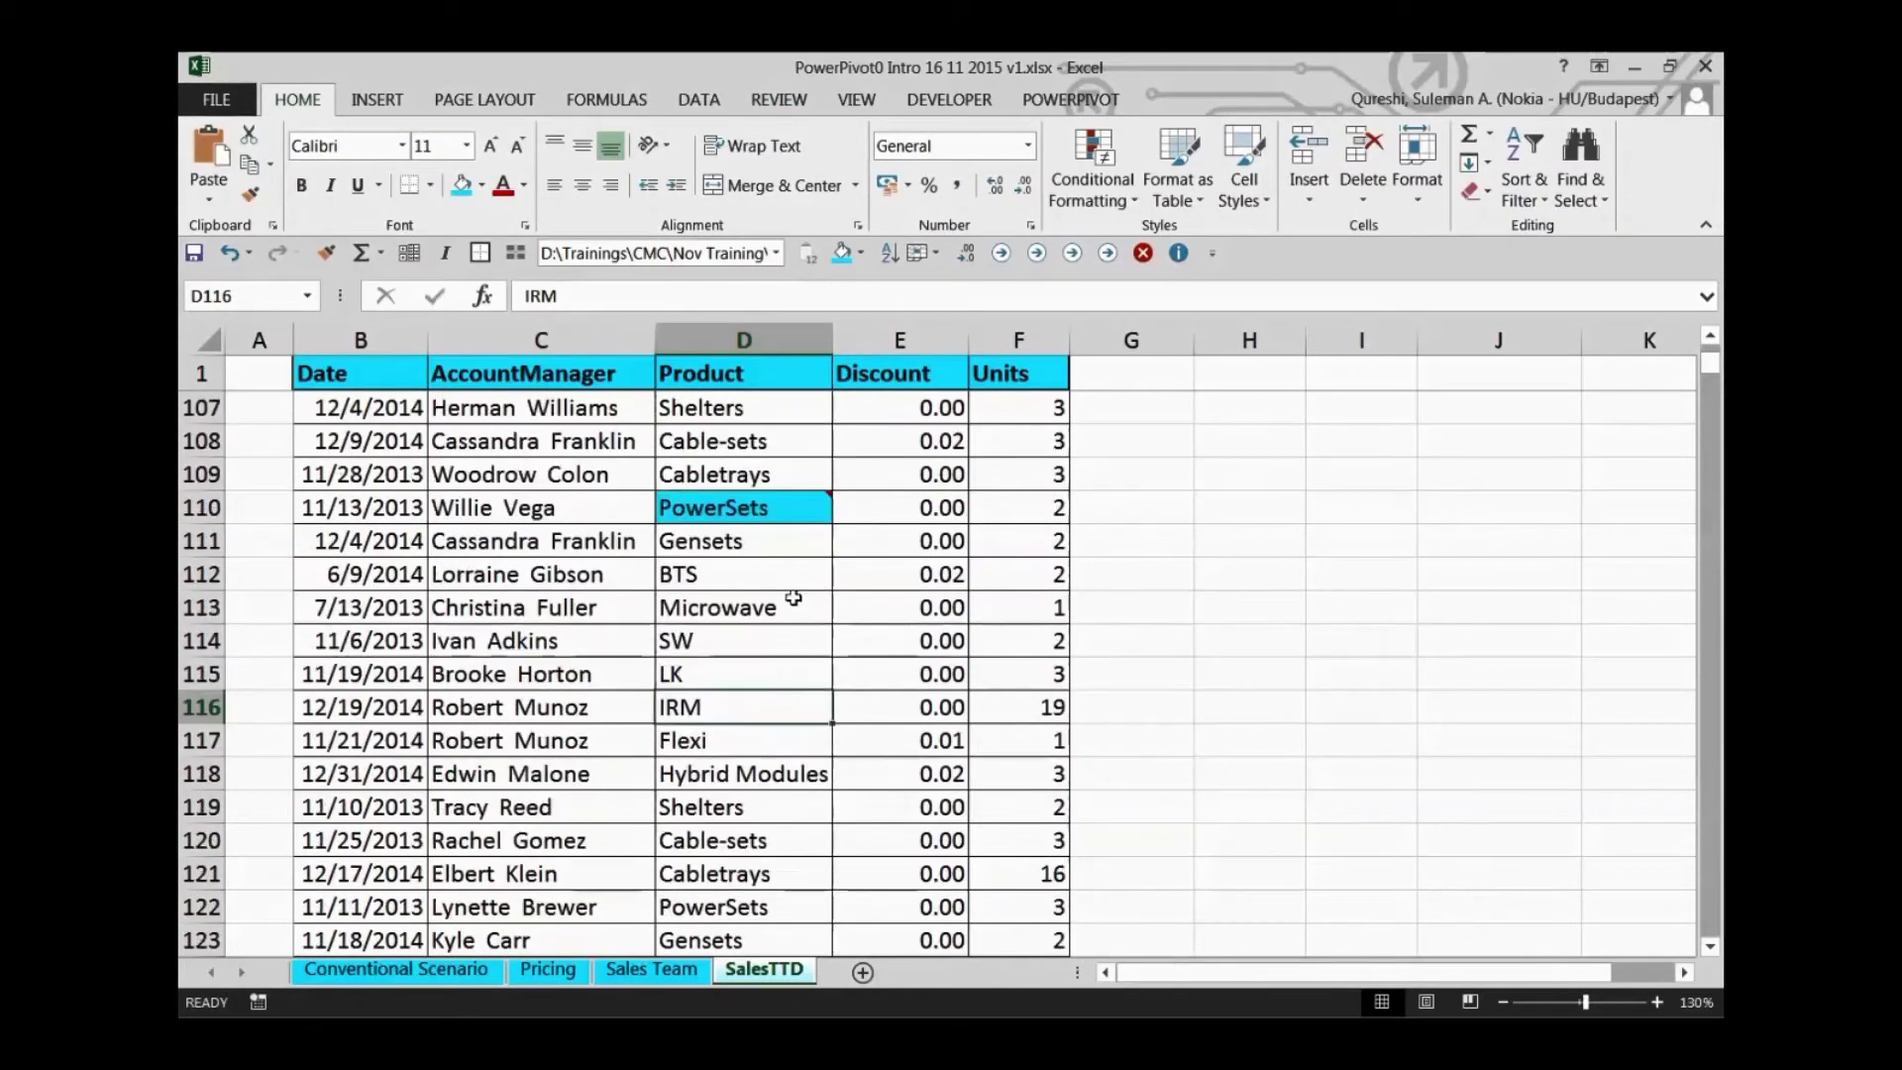
key("ctrl+z")
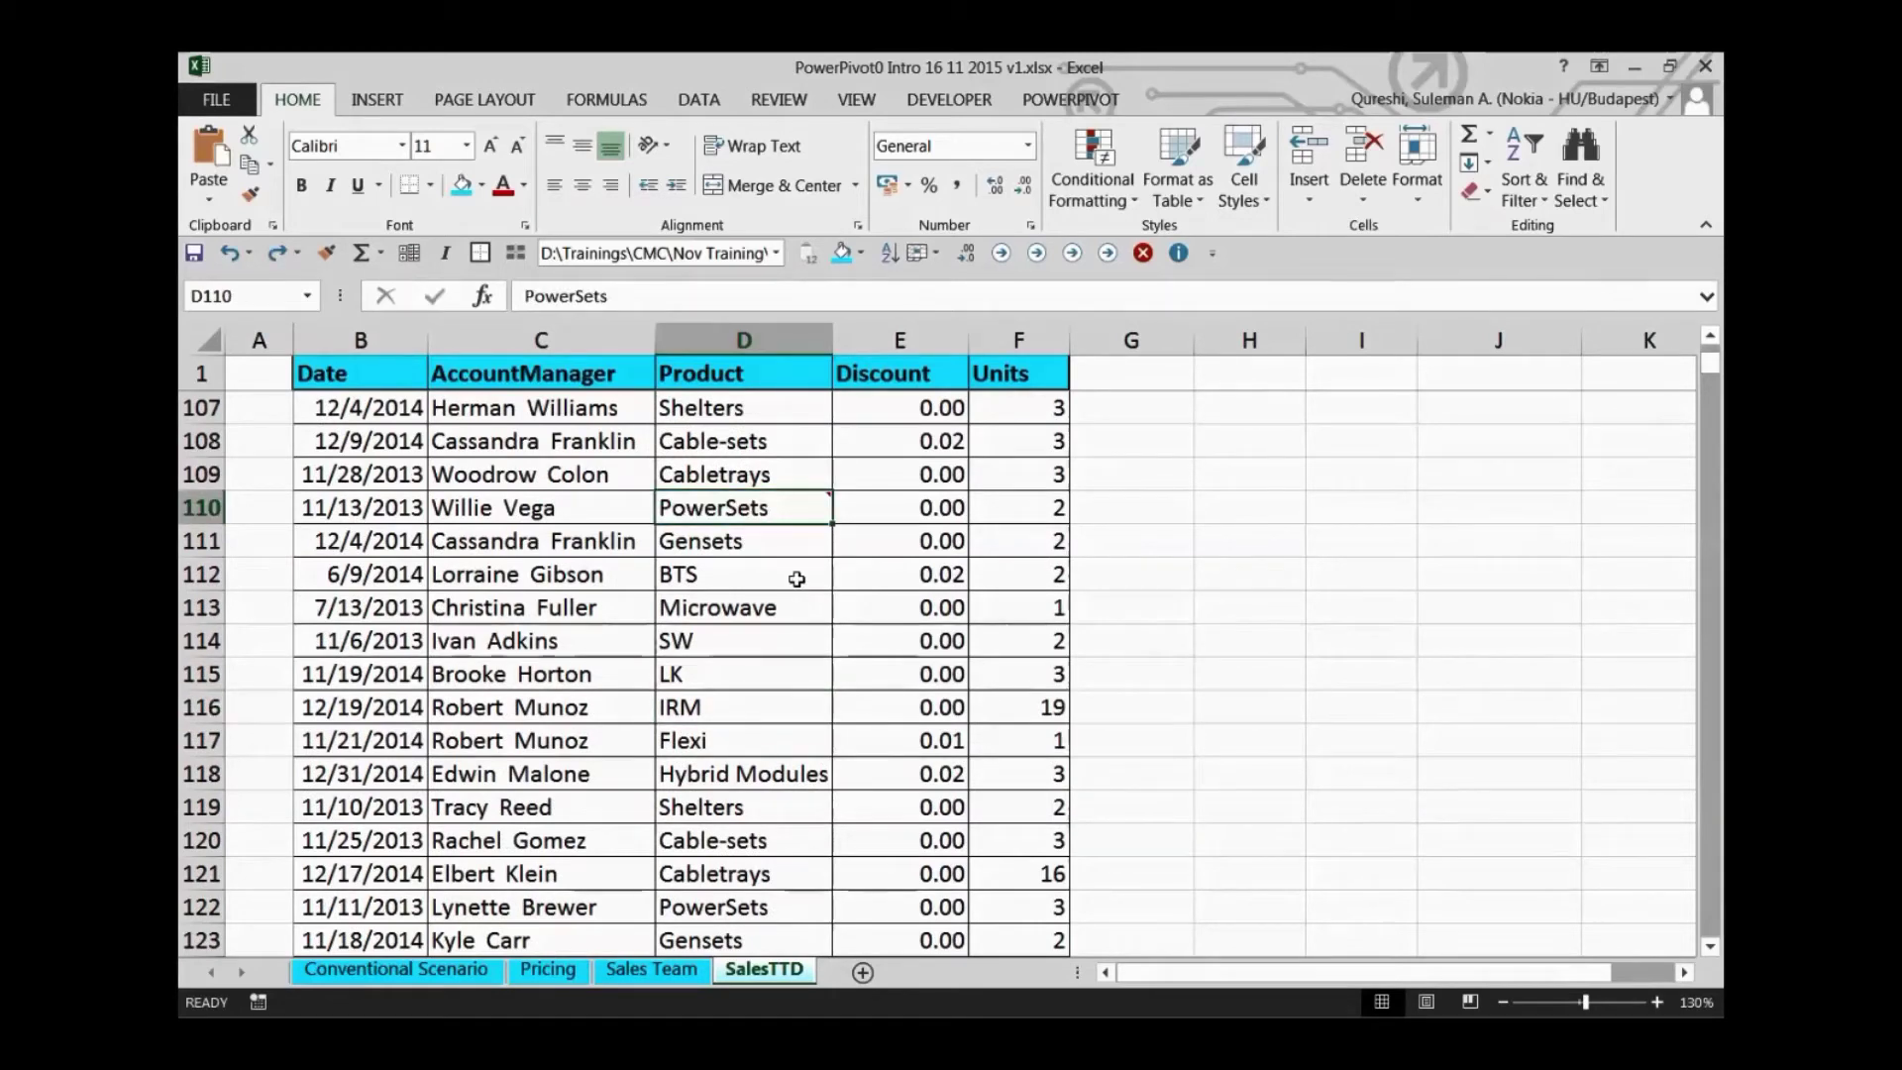
- Step through cells D111, D110 and D112 to inspect the PowerSets Defected comment
left_click(830, 553)
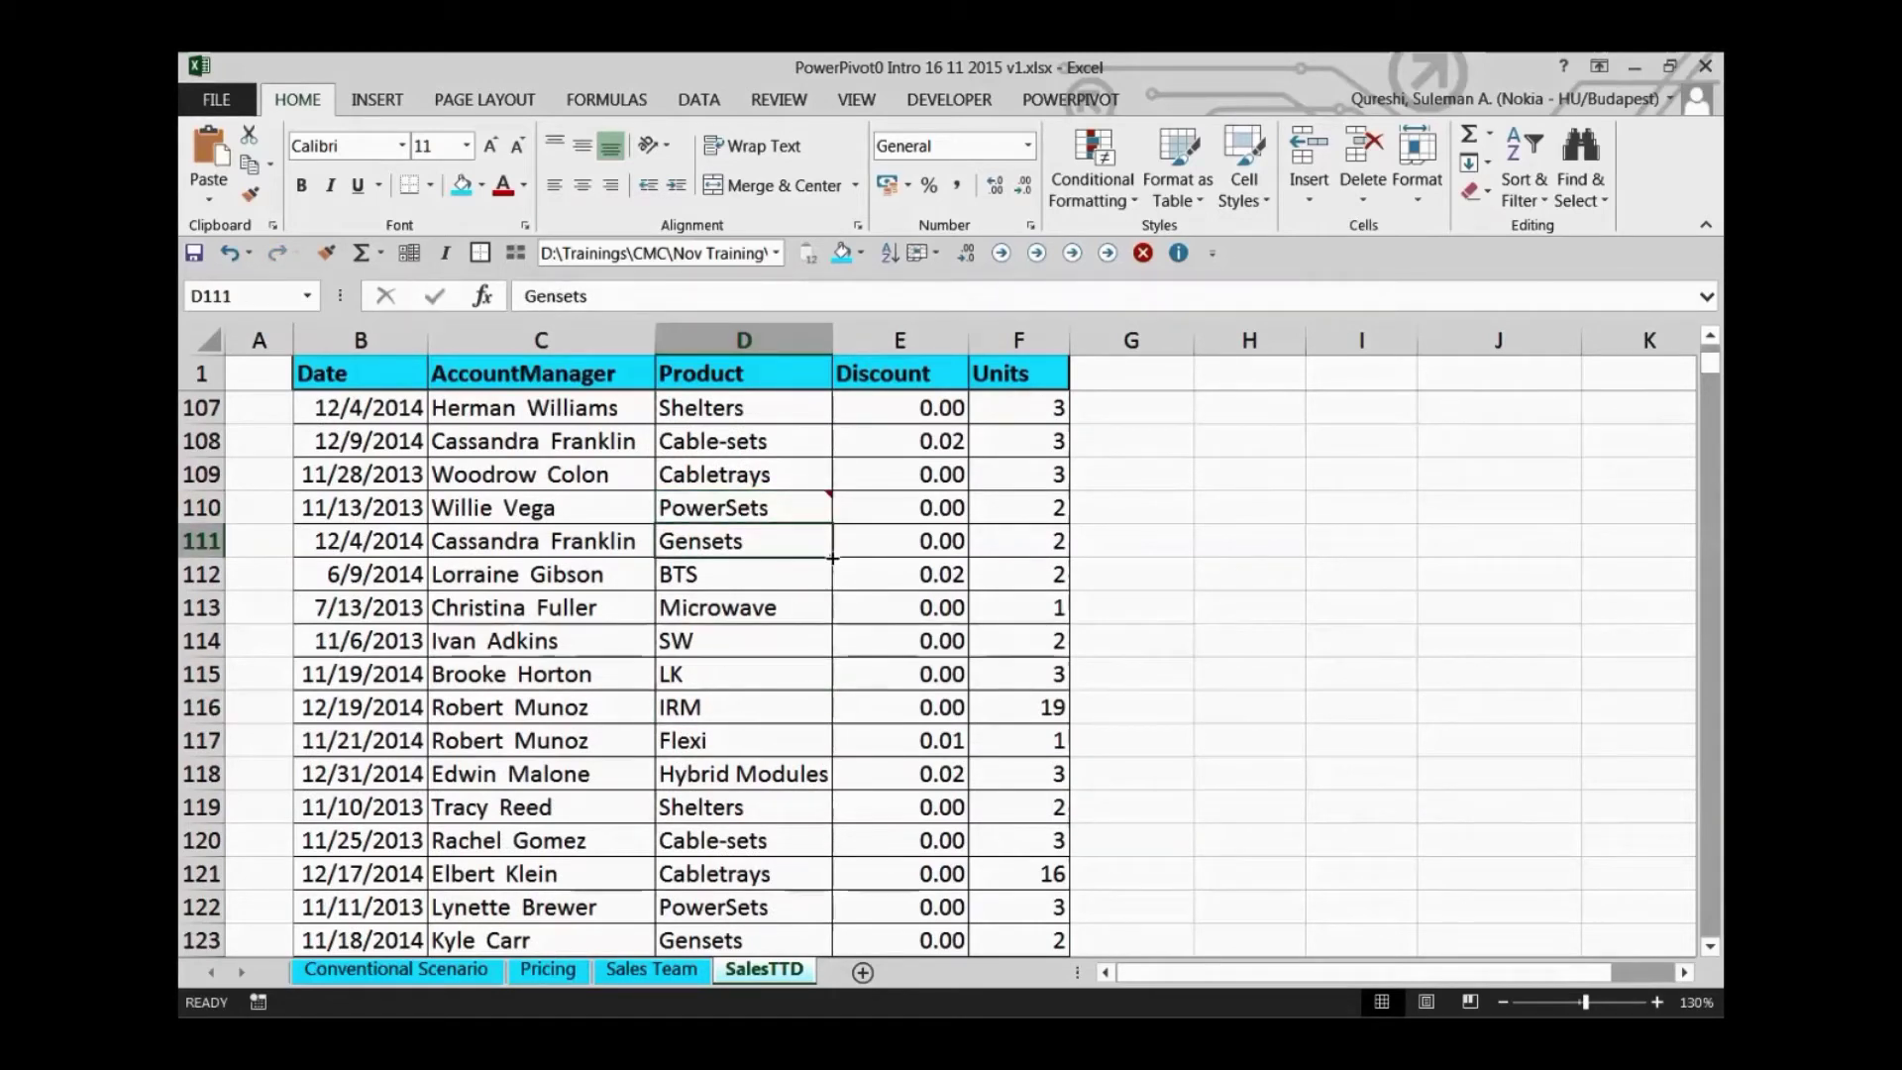
left_click(738, 507)
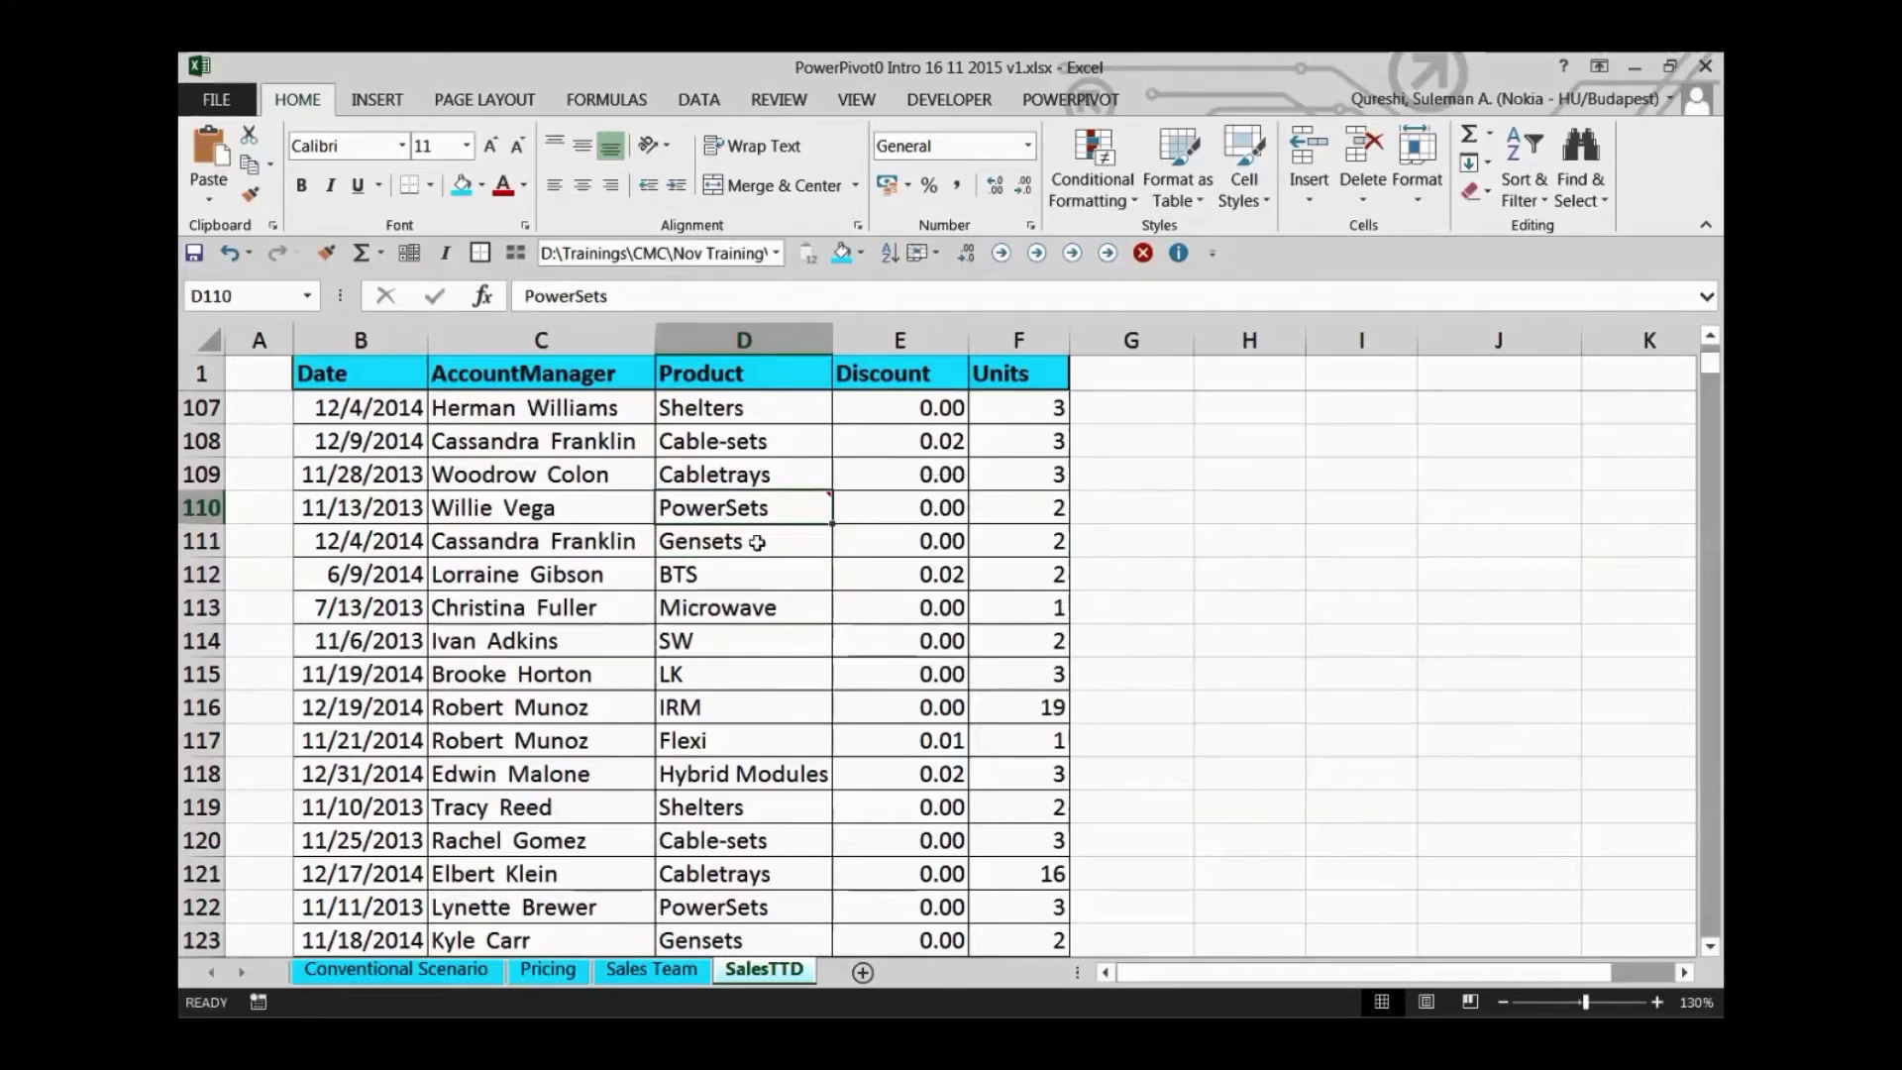
left_click(757, 542)
left_click(755, 582)
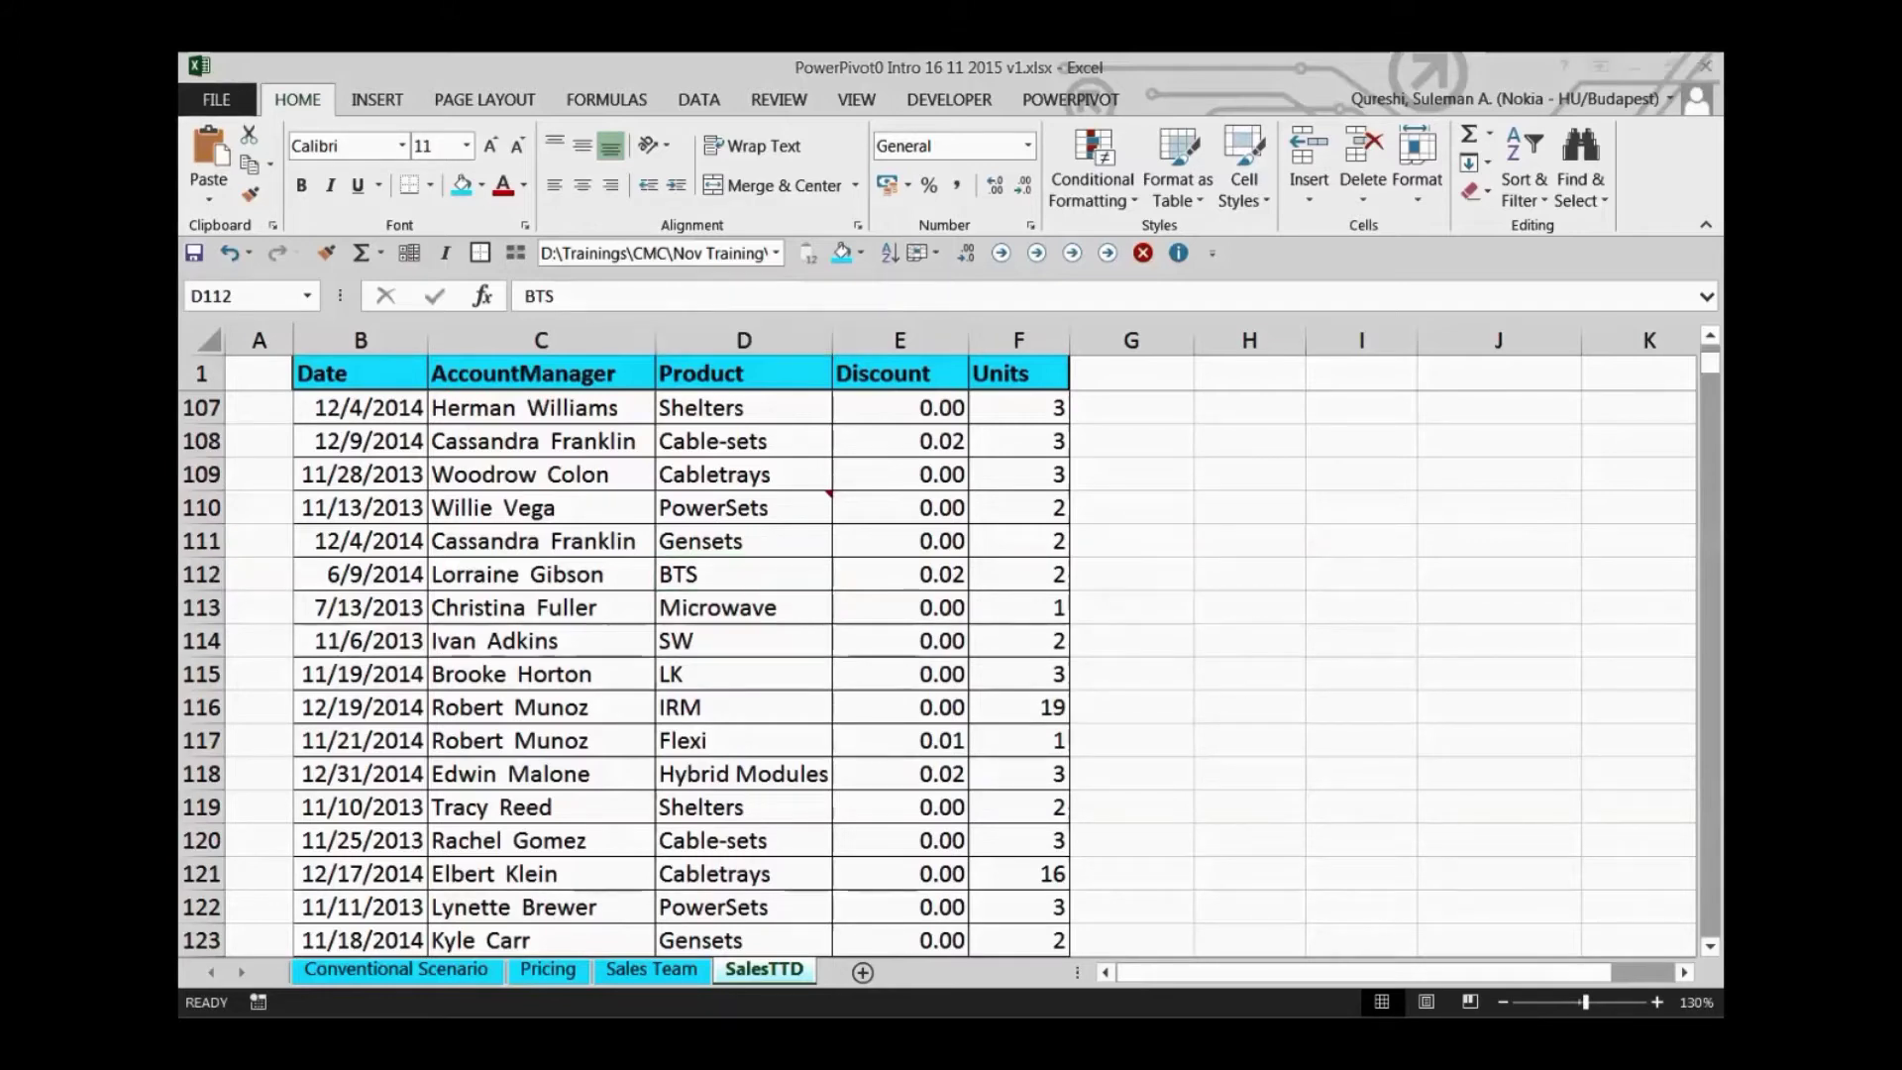
key("alt+Tab")
- Select the macro from 'Sub SearchinComments()' to 'End Sub' in Word, then minimize Word
left_click(1318, 592)
scroll(1206, 518, "up", 10)
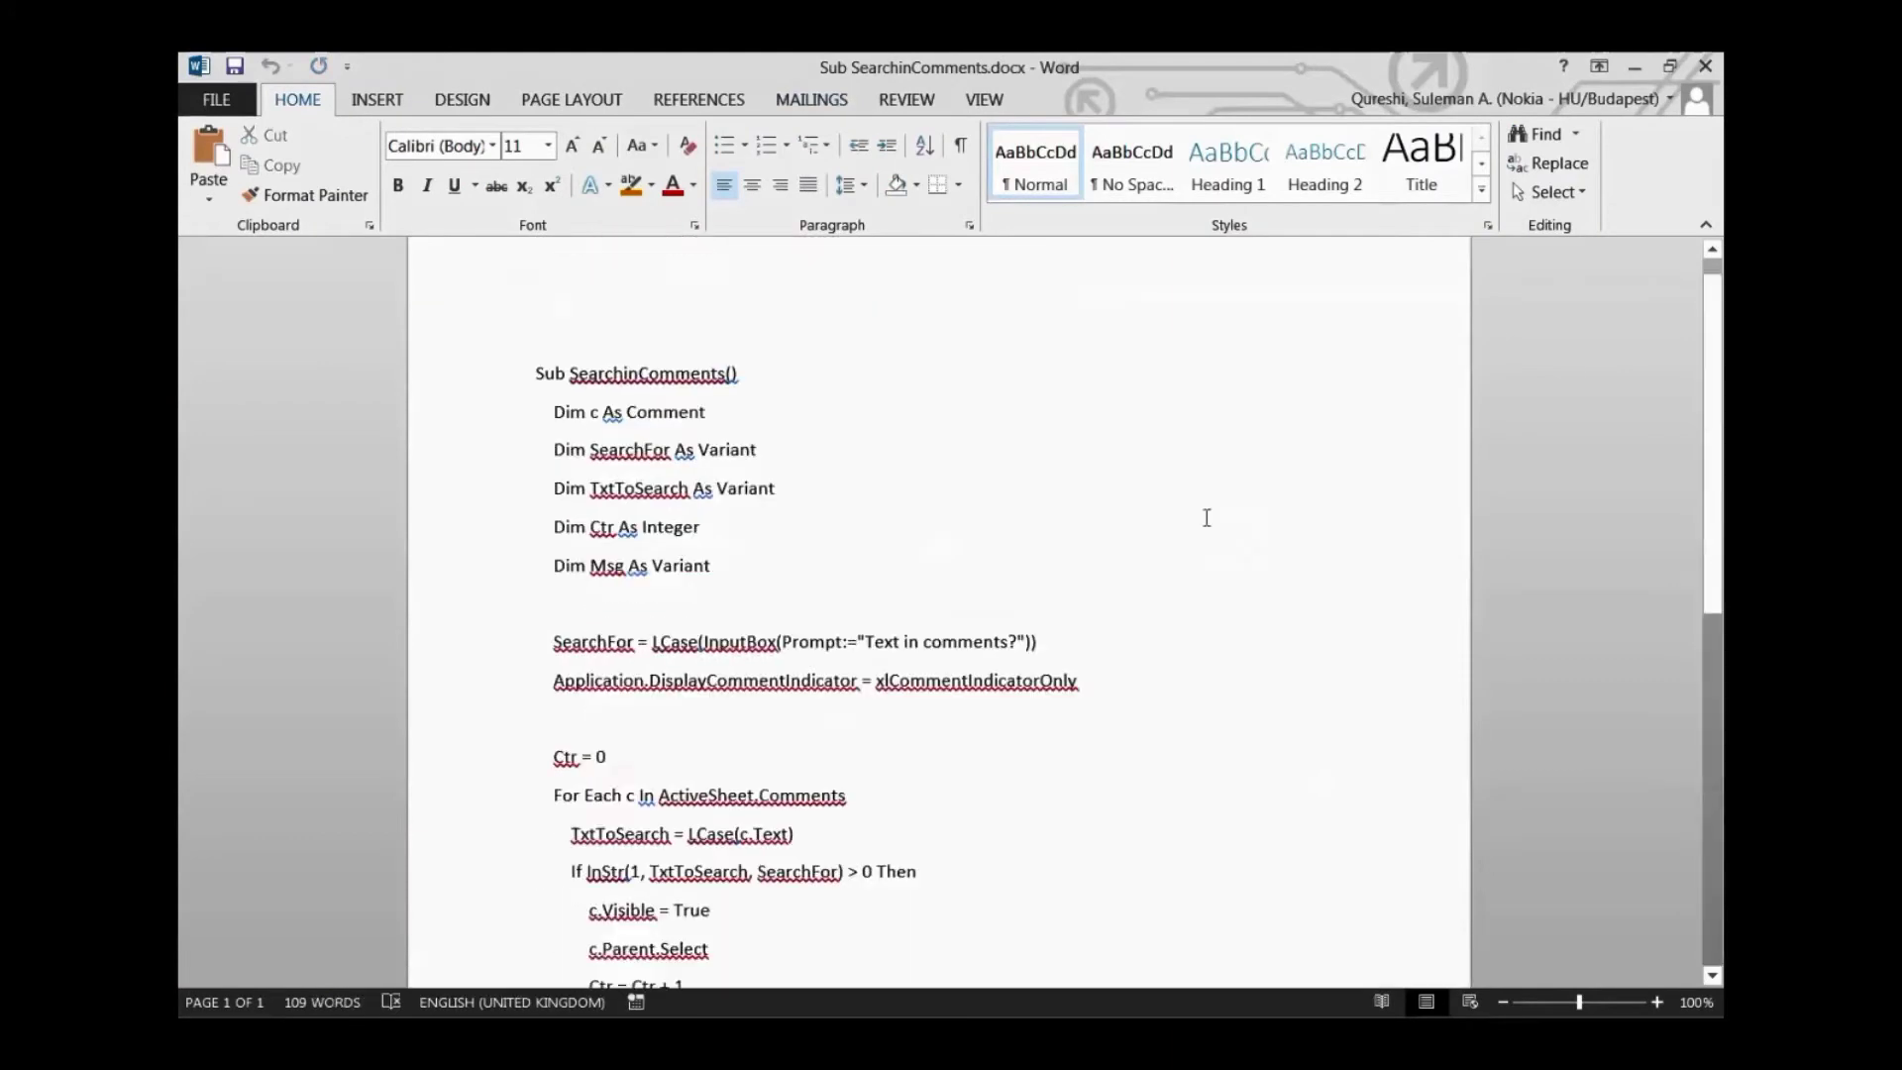
left_click_drag(550, 352, 1050, 986)
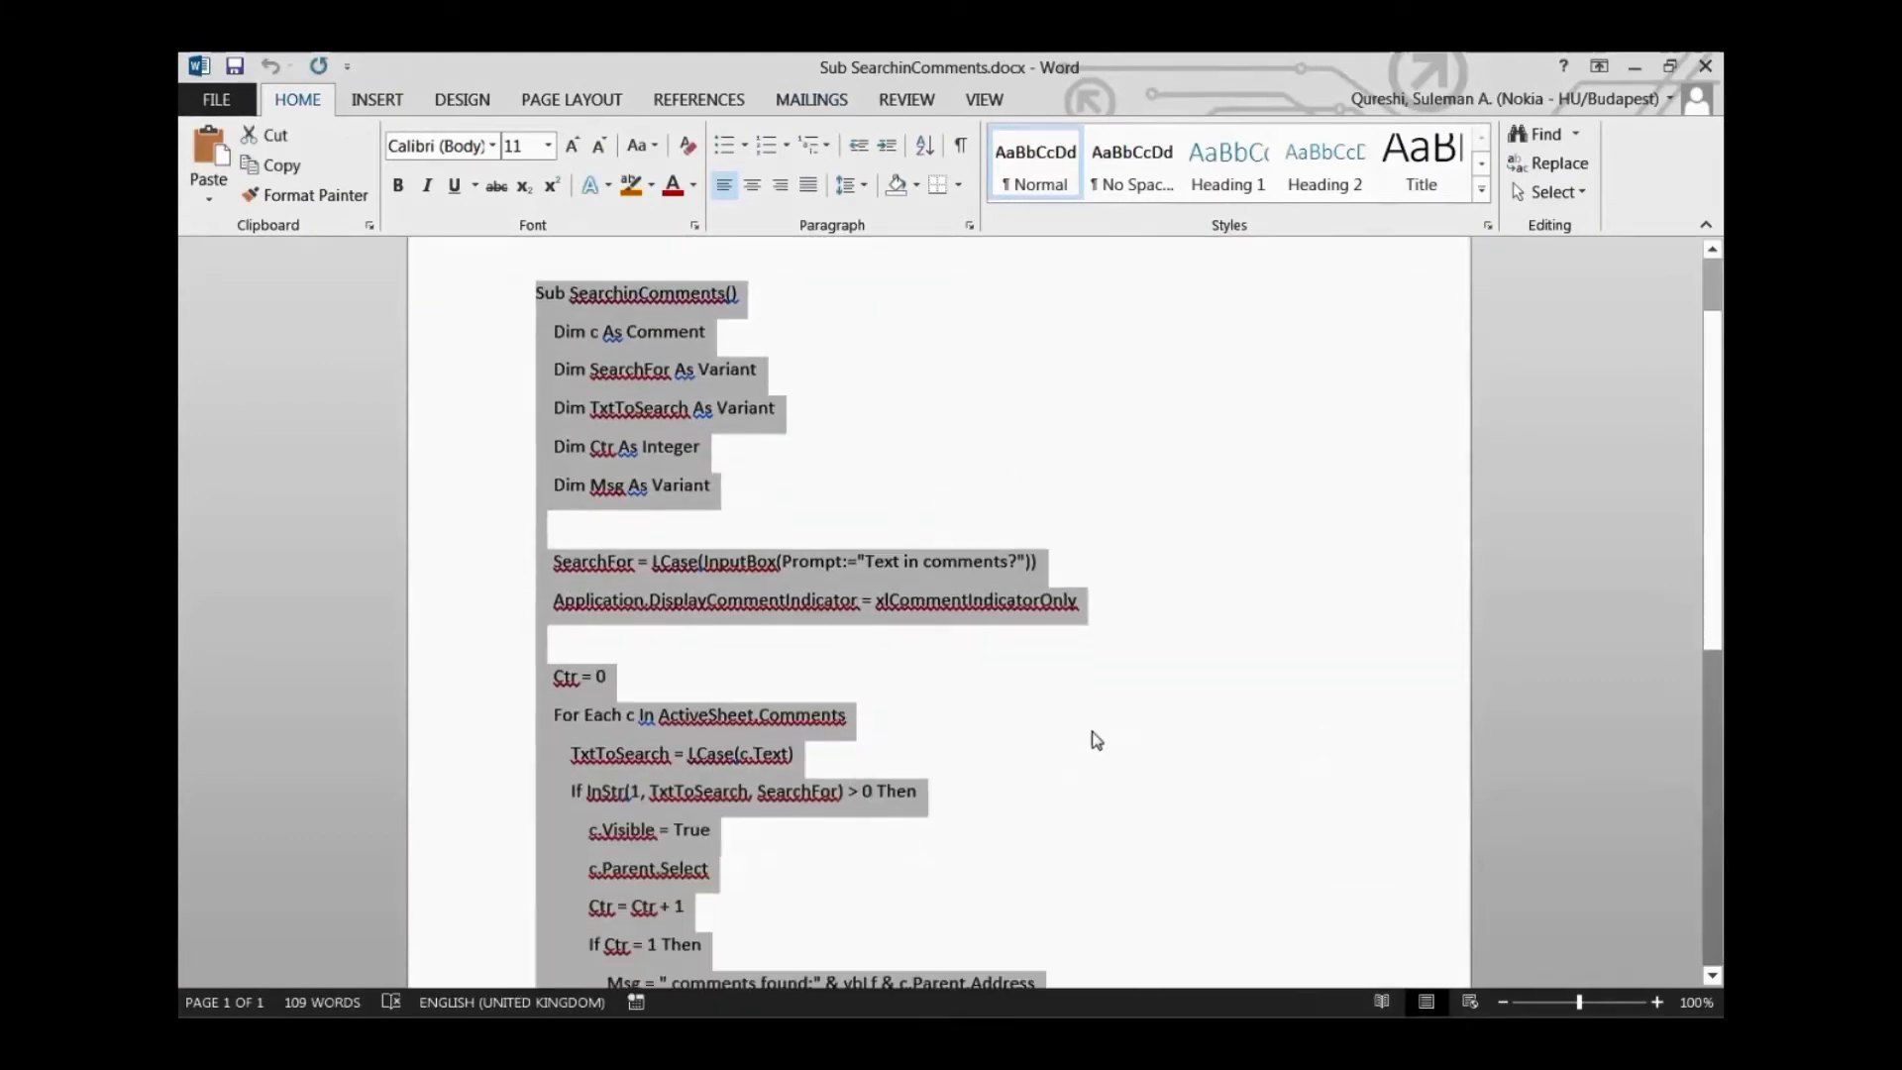
scroll(1079, 718, "down", 5)
left_click(878, 699)
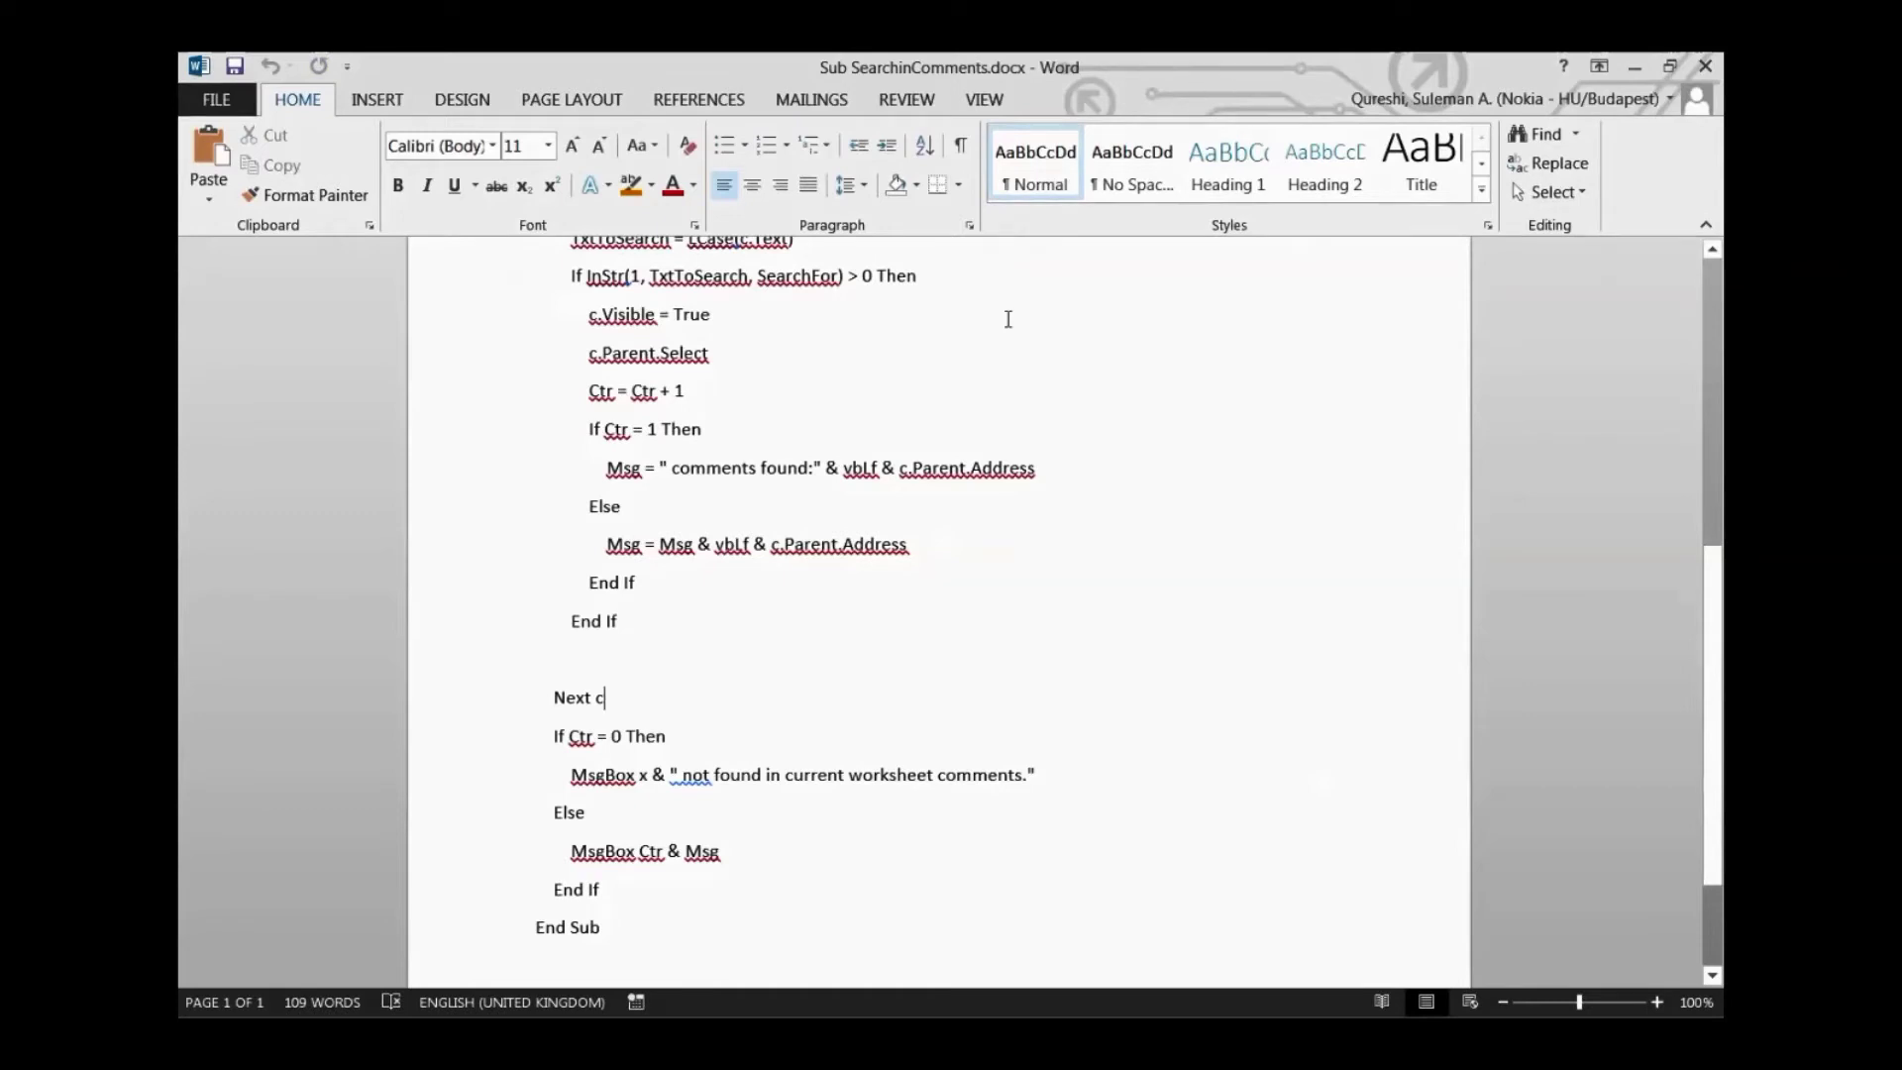
scroll(1023, 582, "down", 3)
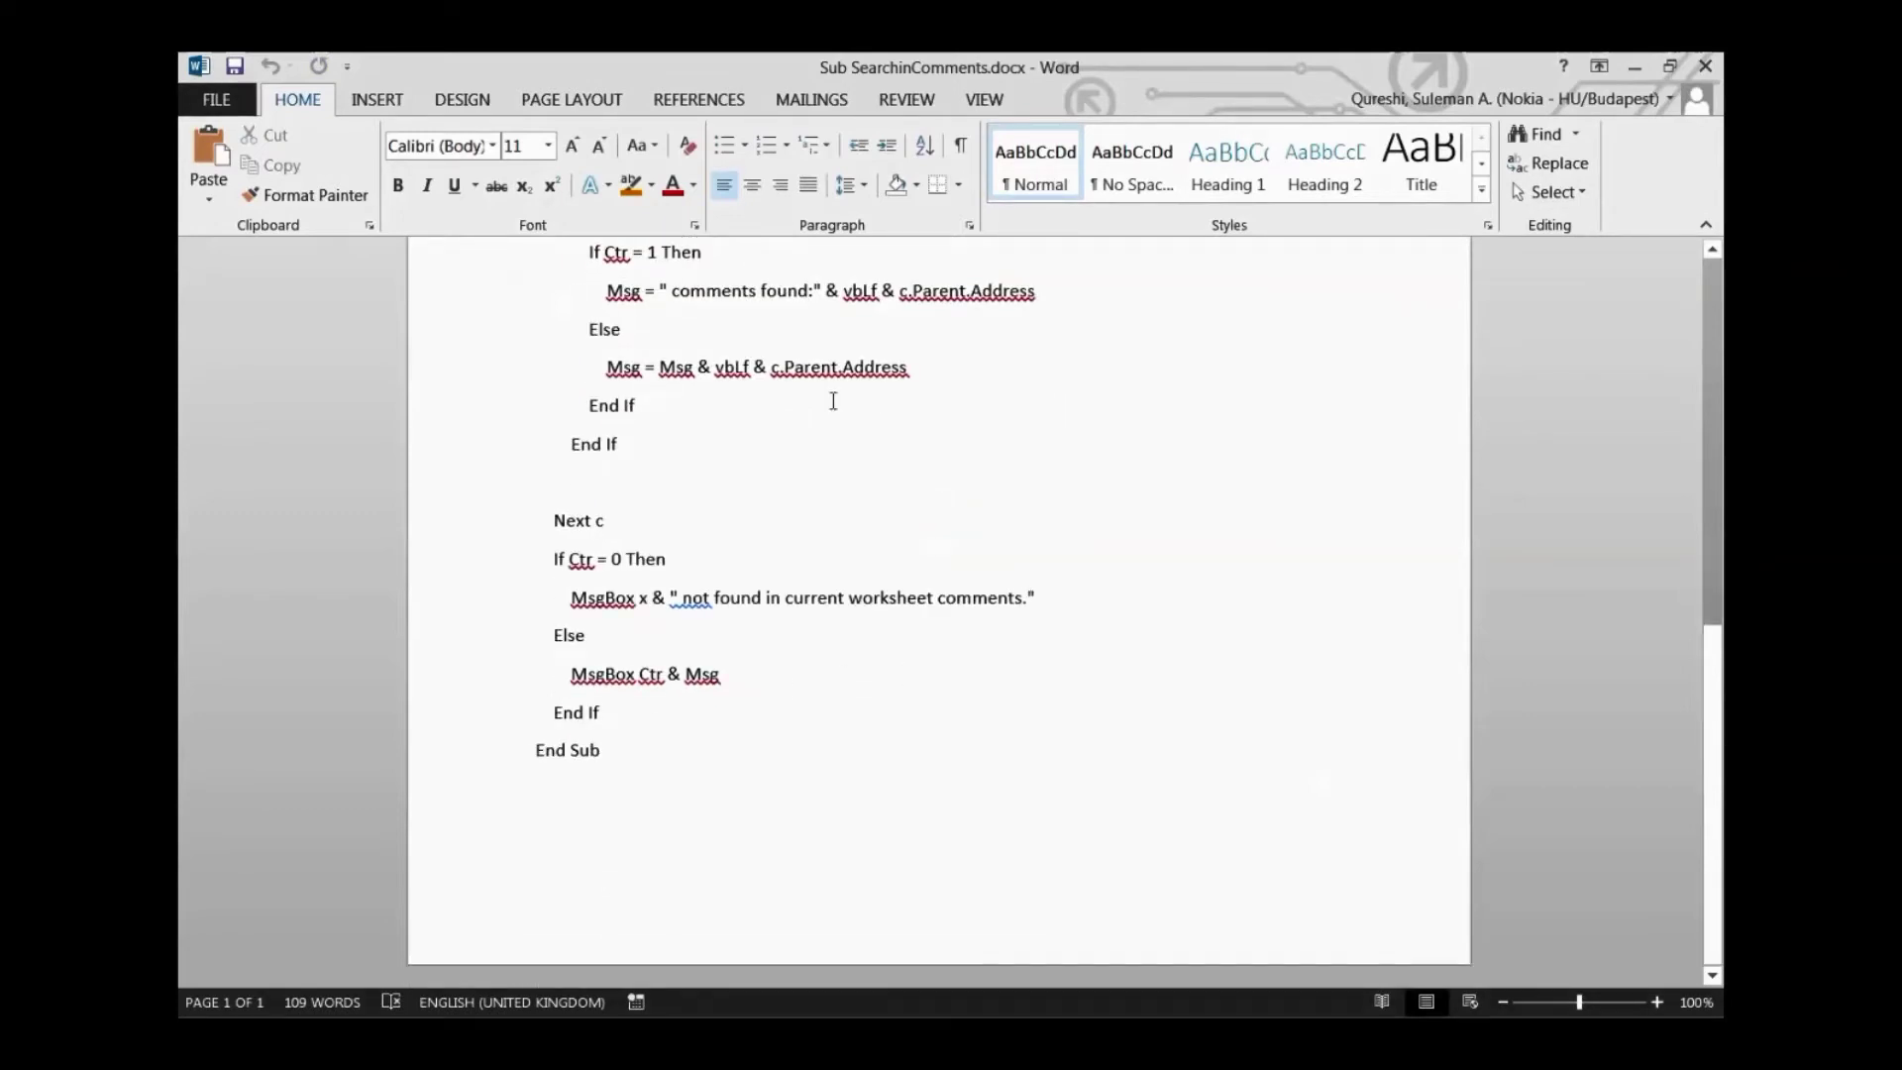
scroll(833, 401, "up", 14)
left_click(486, 396)
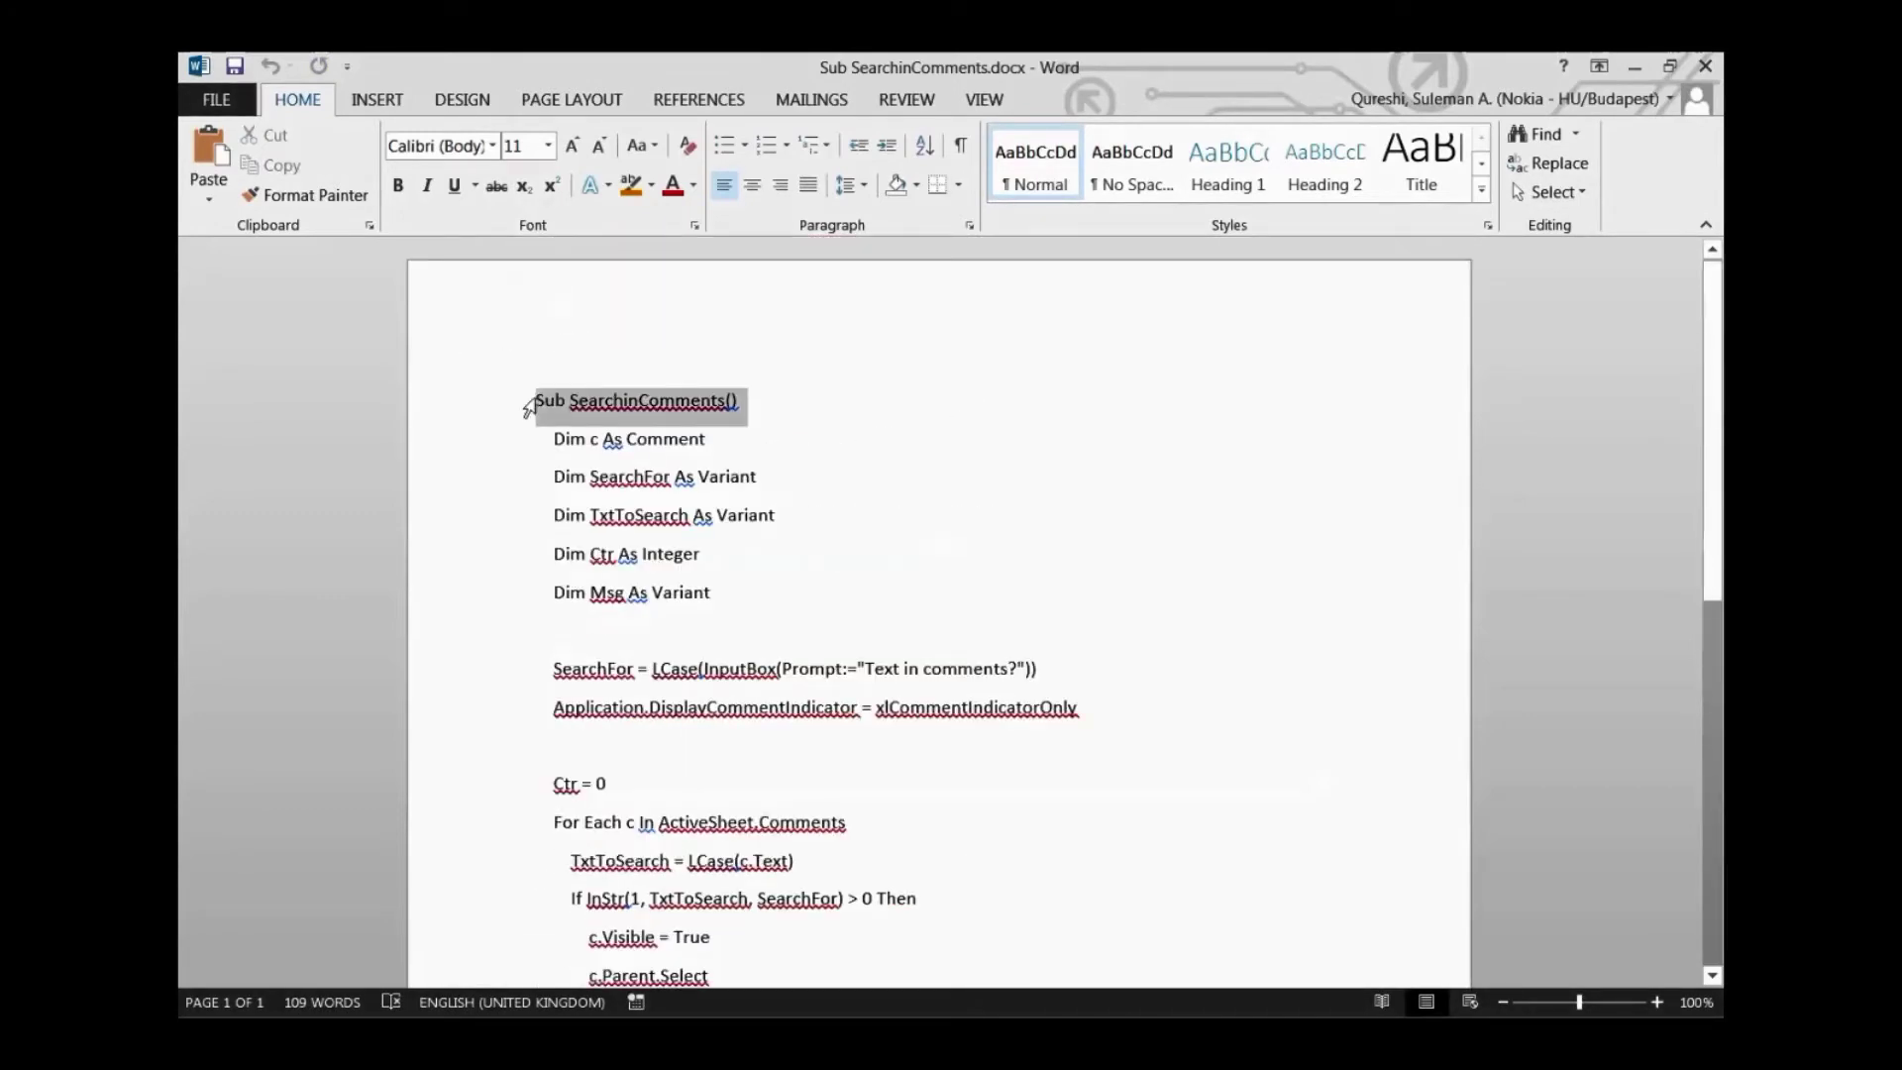
left_click_drag(537, 399, 963, 1005)
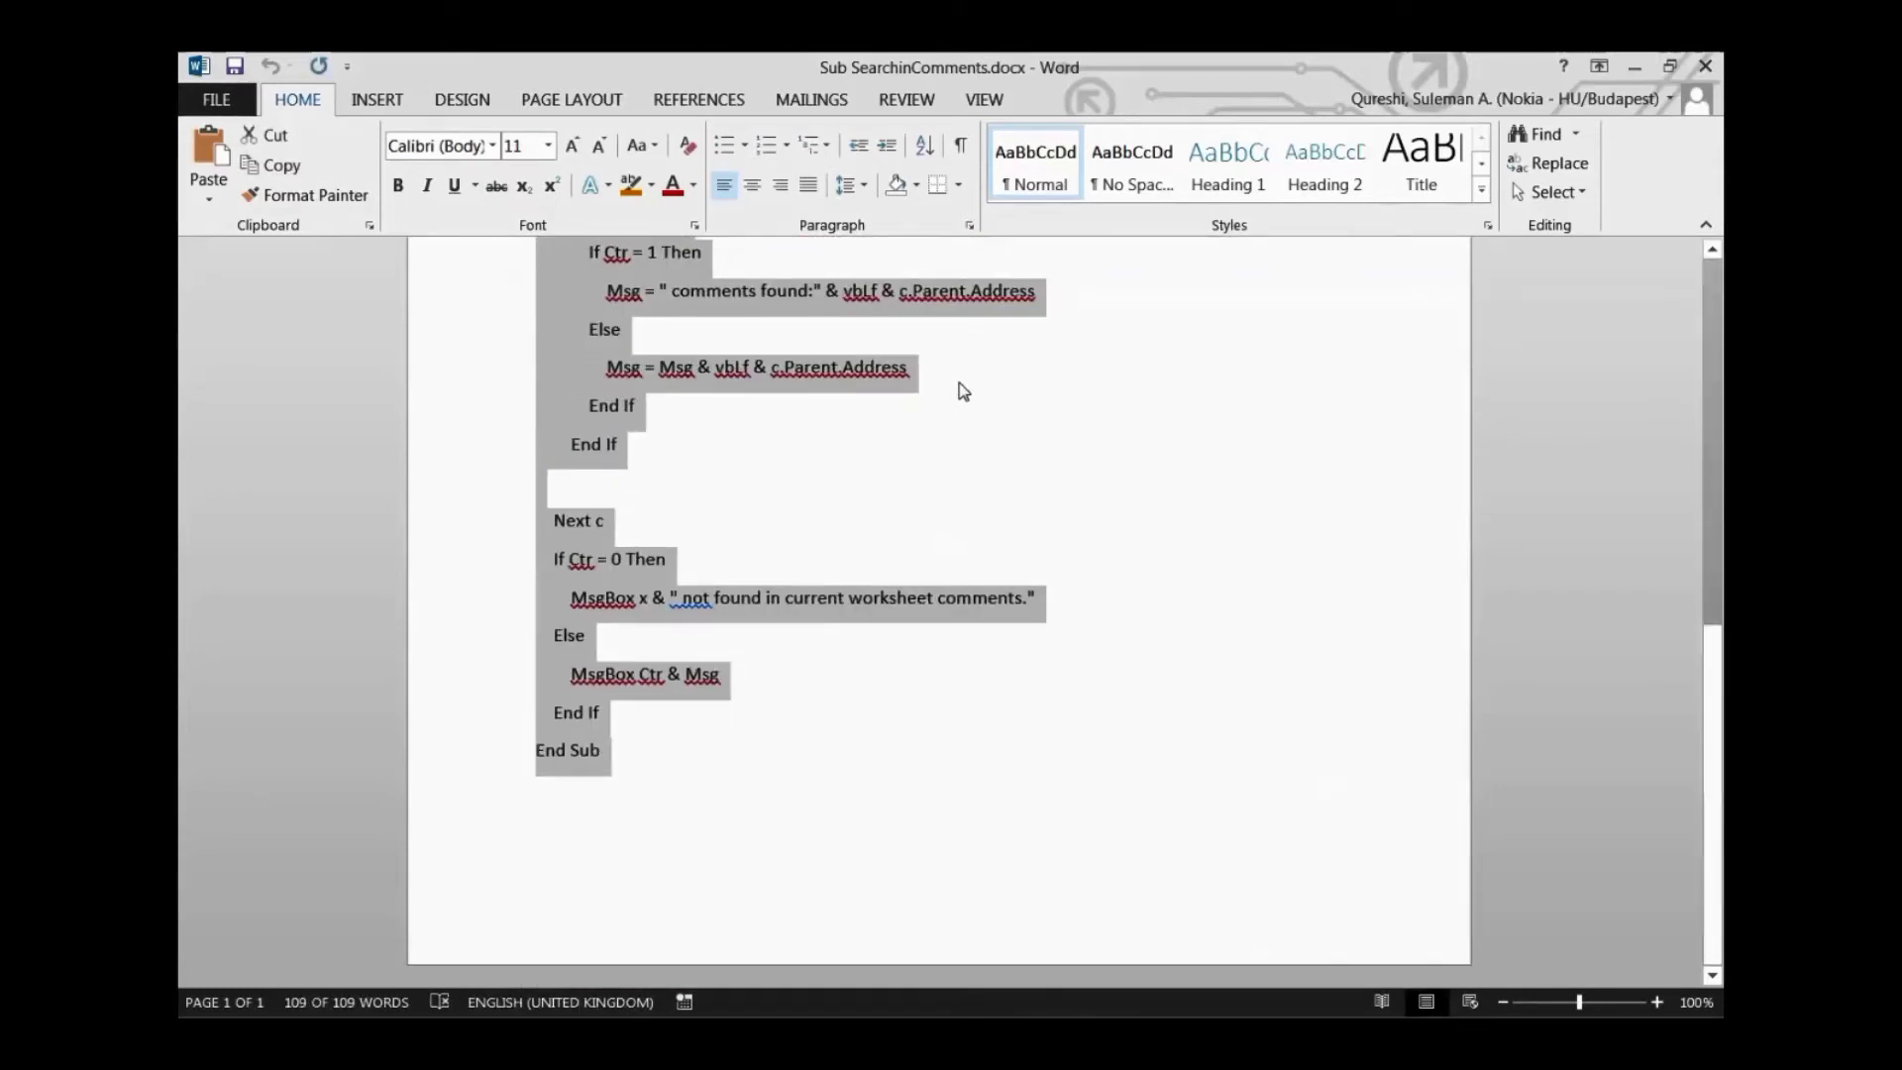
left_click(1636, 71)
left_click(756, 673)
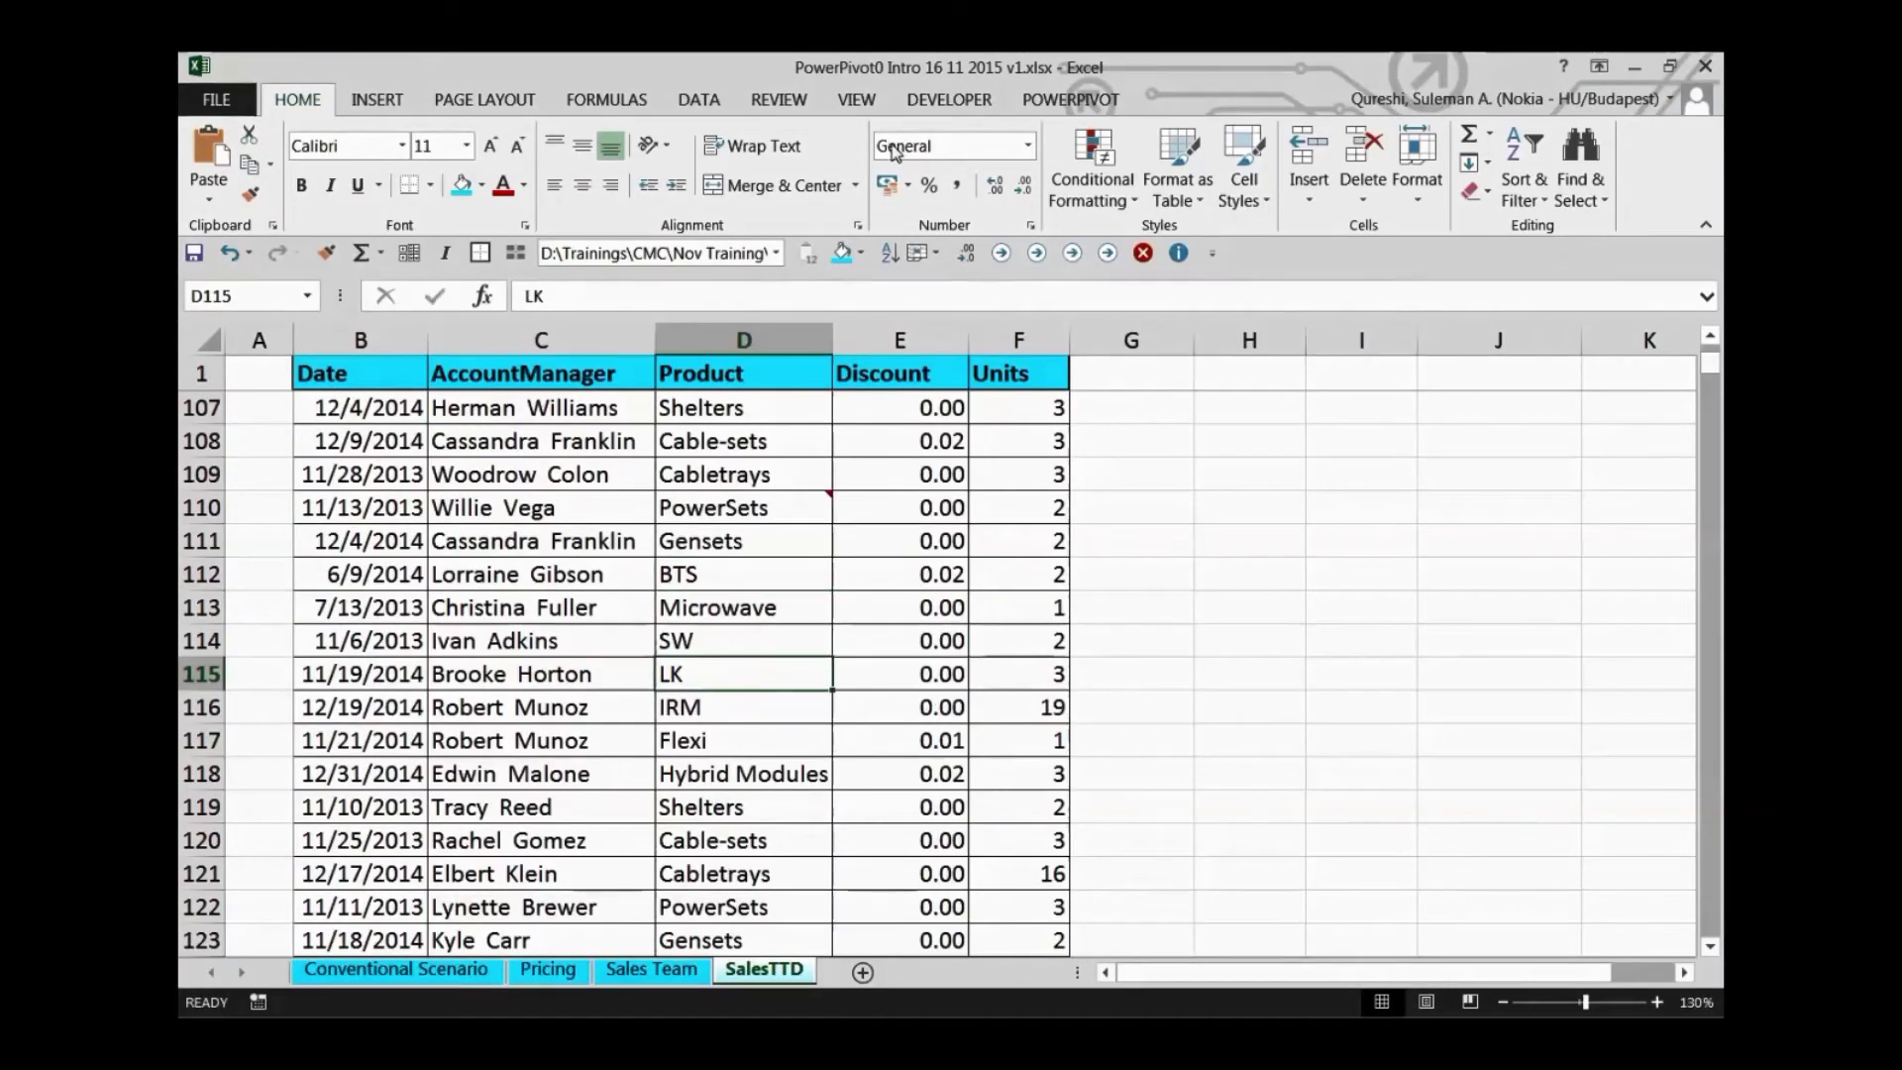
left_click(921, 100)
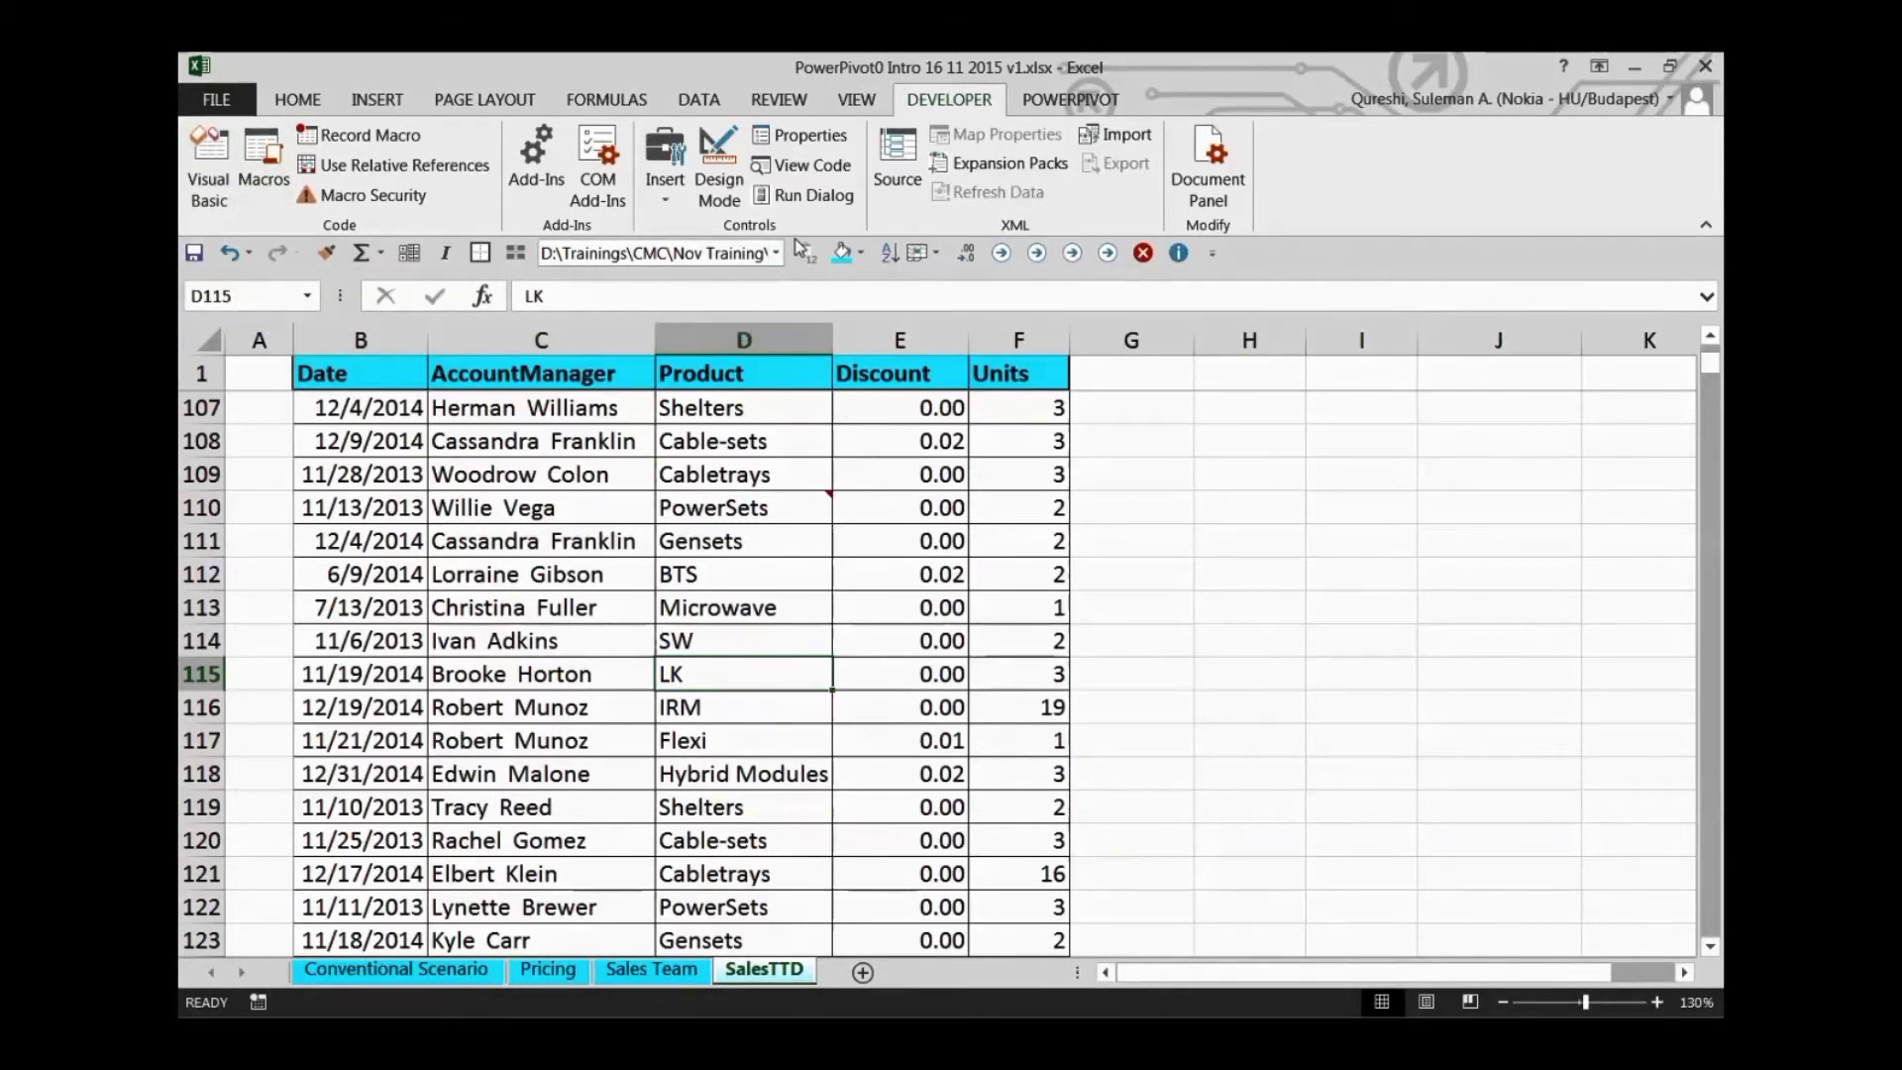
left_click(242, 107)
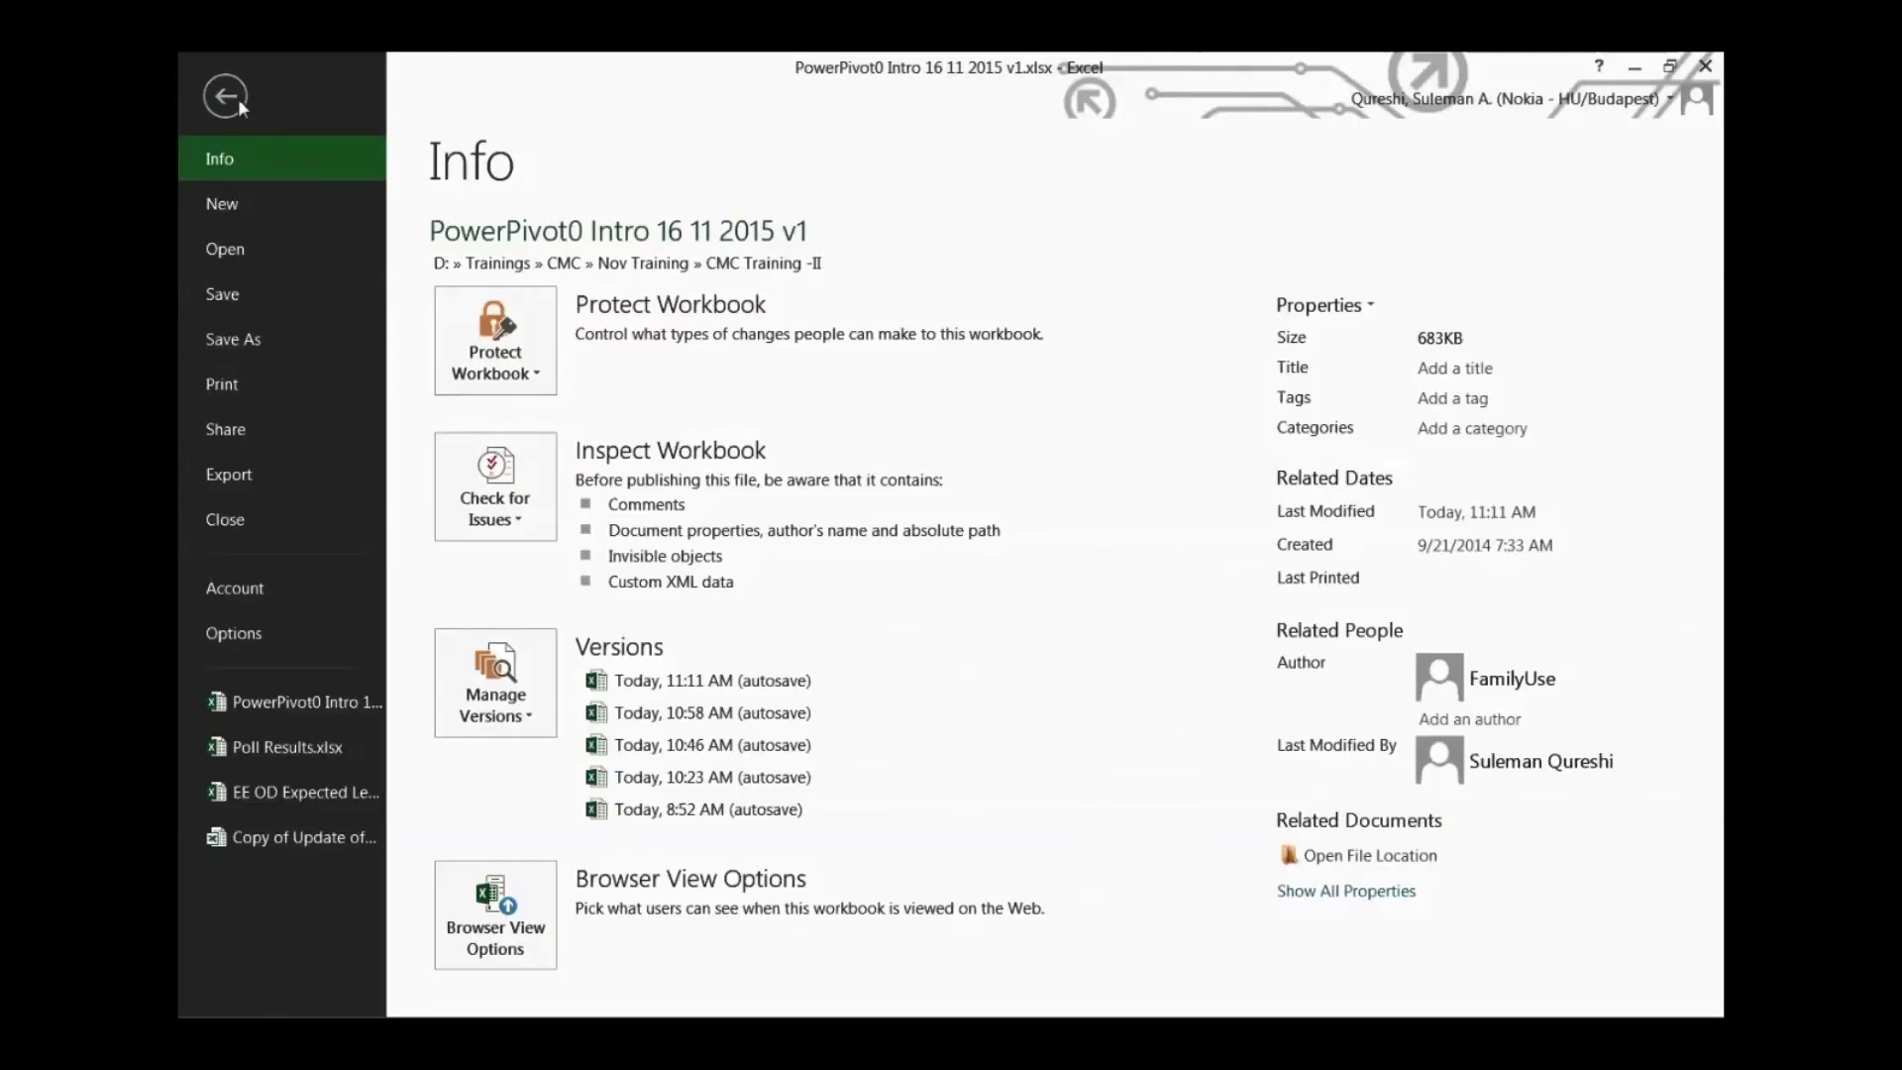
left_click(238, 98)
left_click(294, 101)
right_click(304, 101)
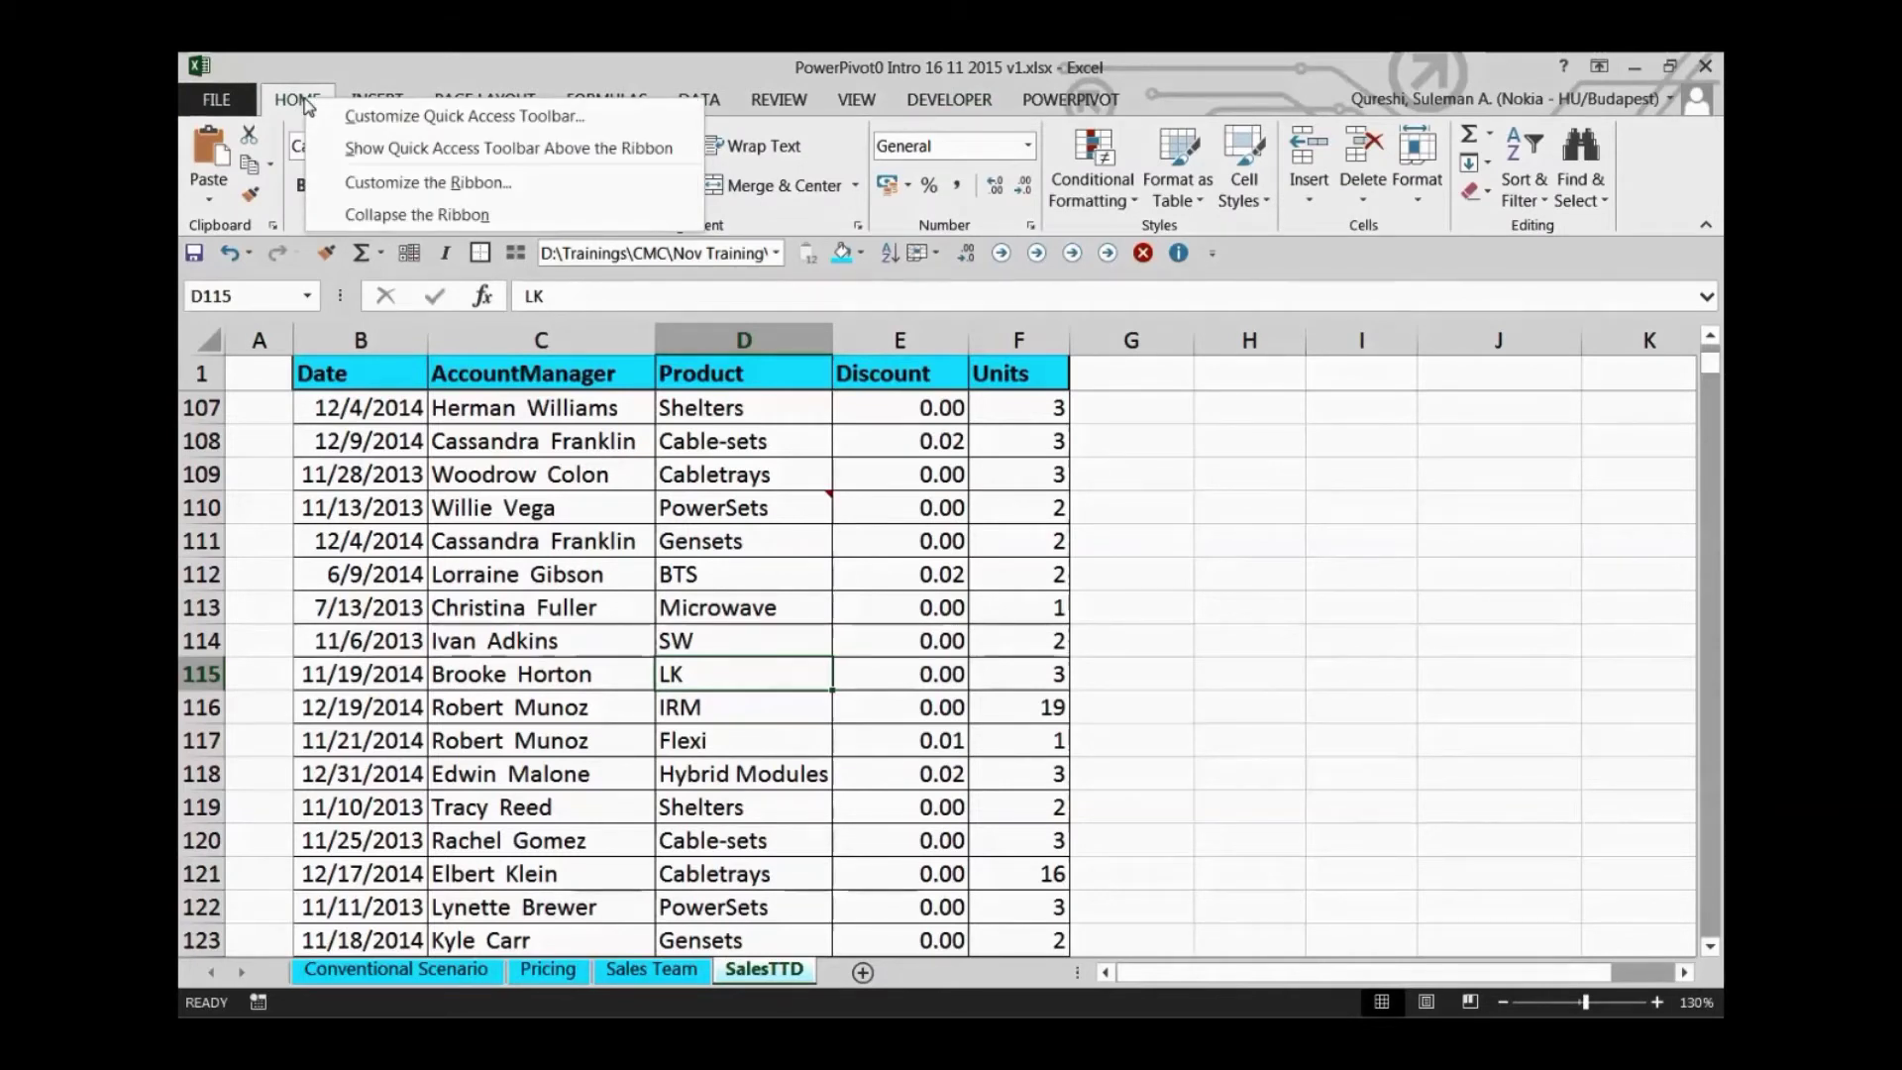
left_click(434, 184)
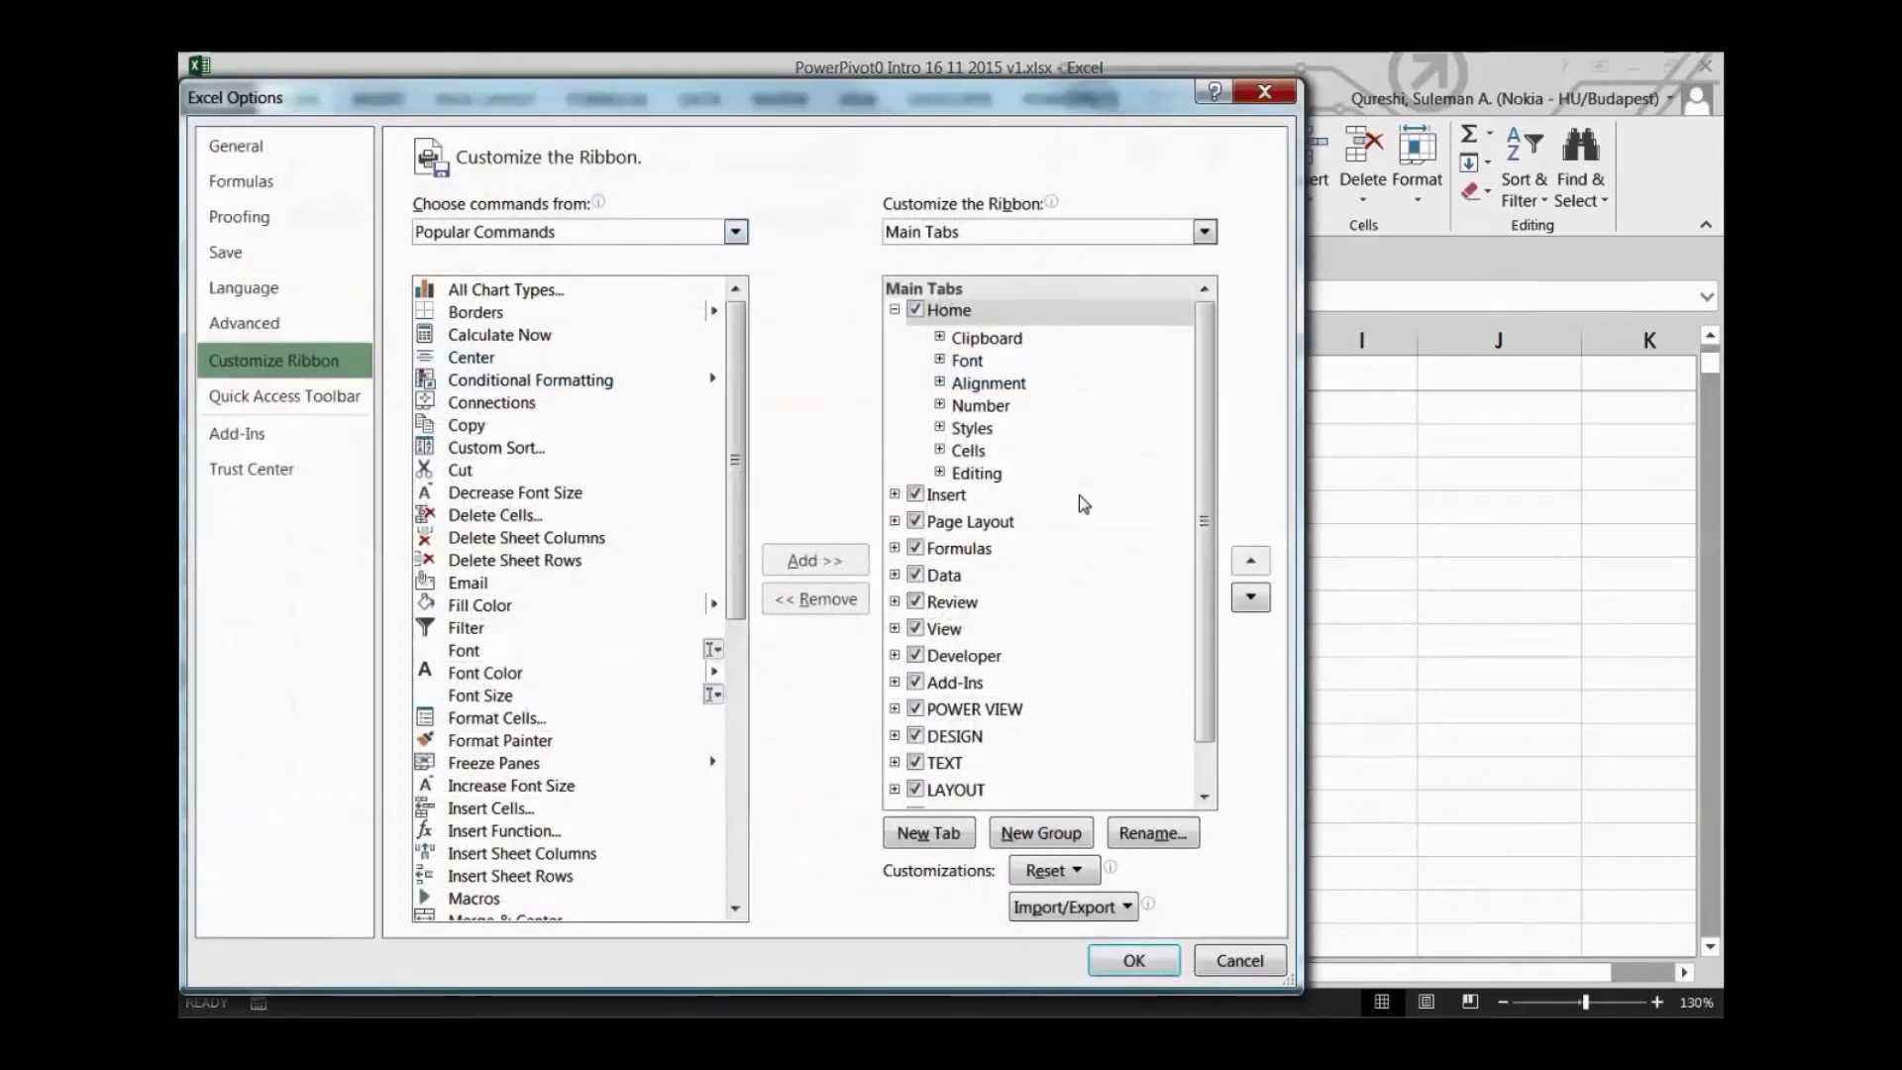
scroll(1199, 673, "down", 2)
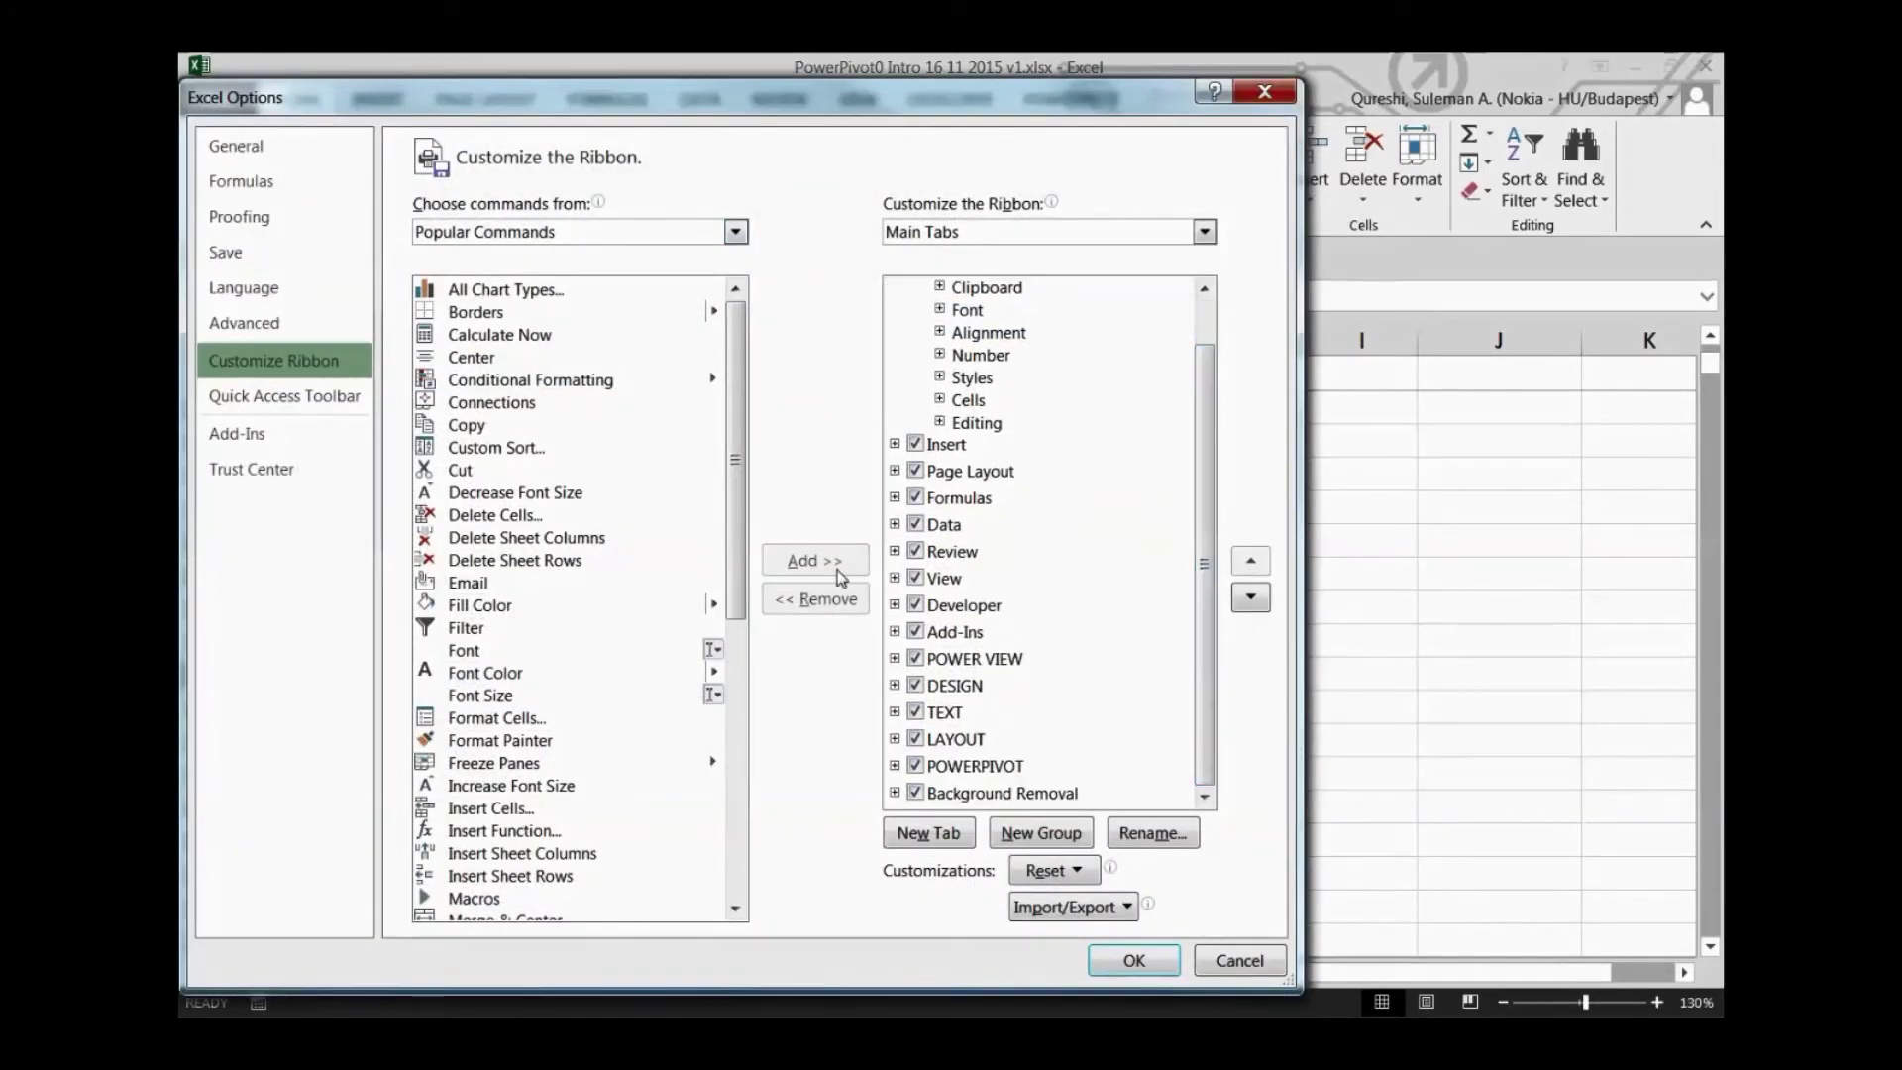
left_click(916, 604)
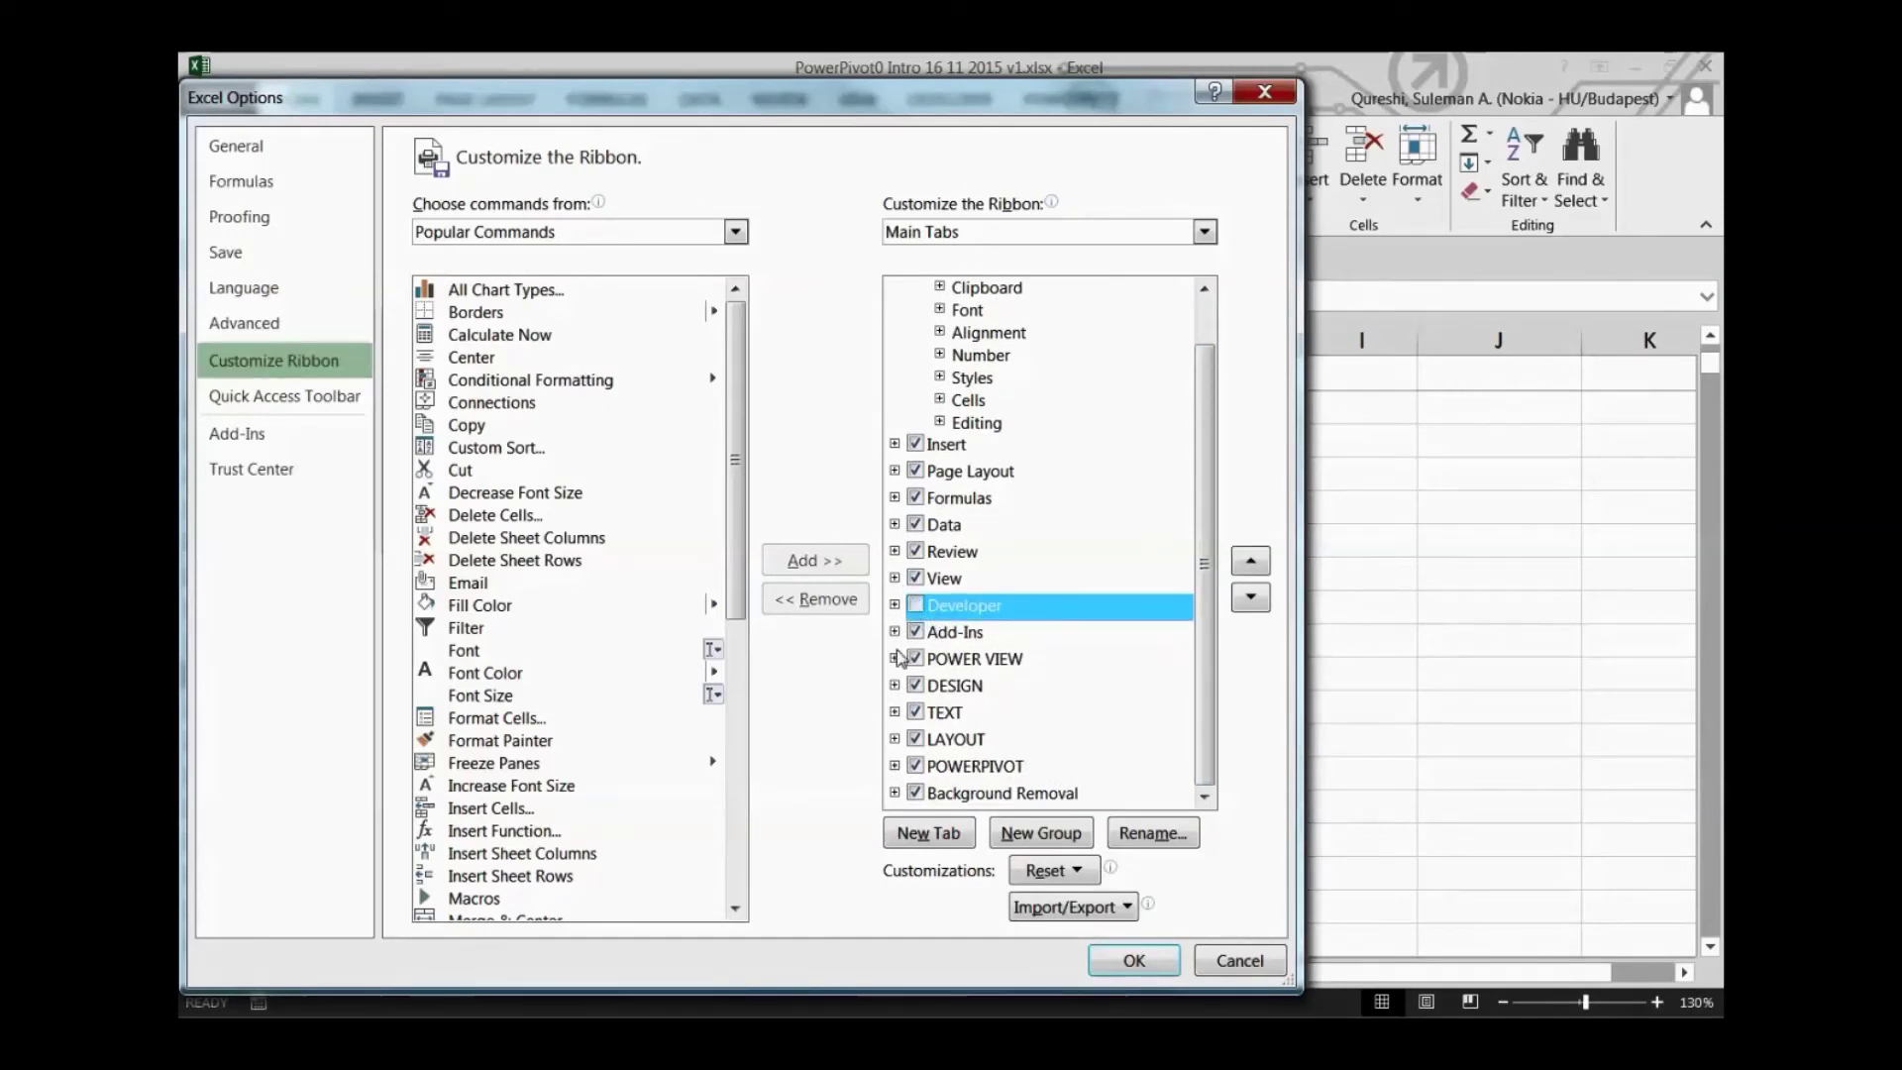
left_click(915, 604)
left_click(1233, 961)
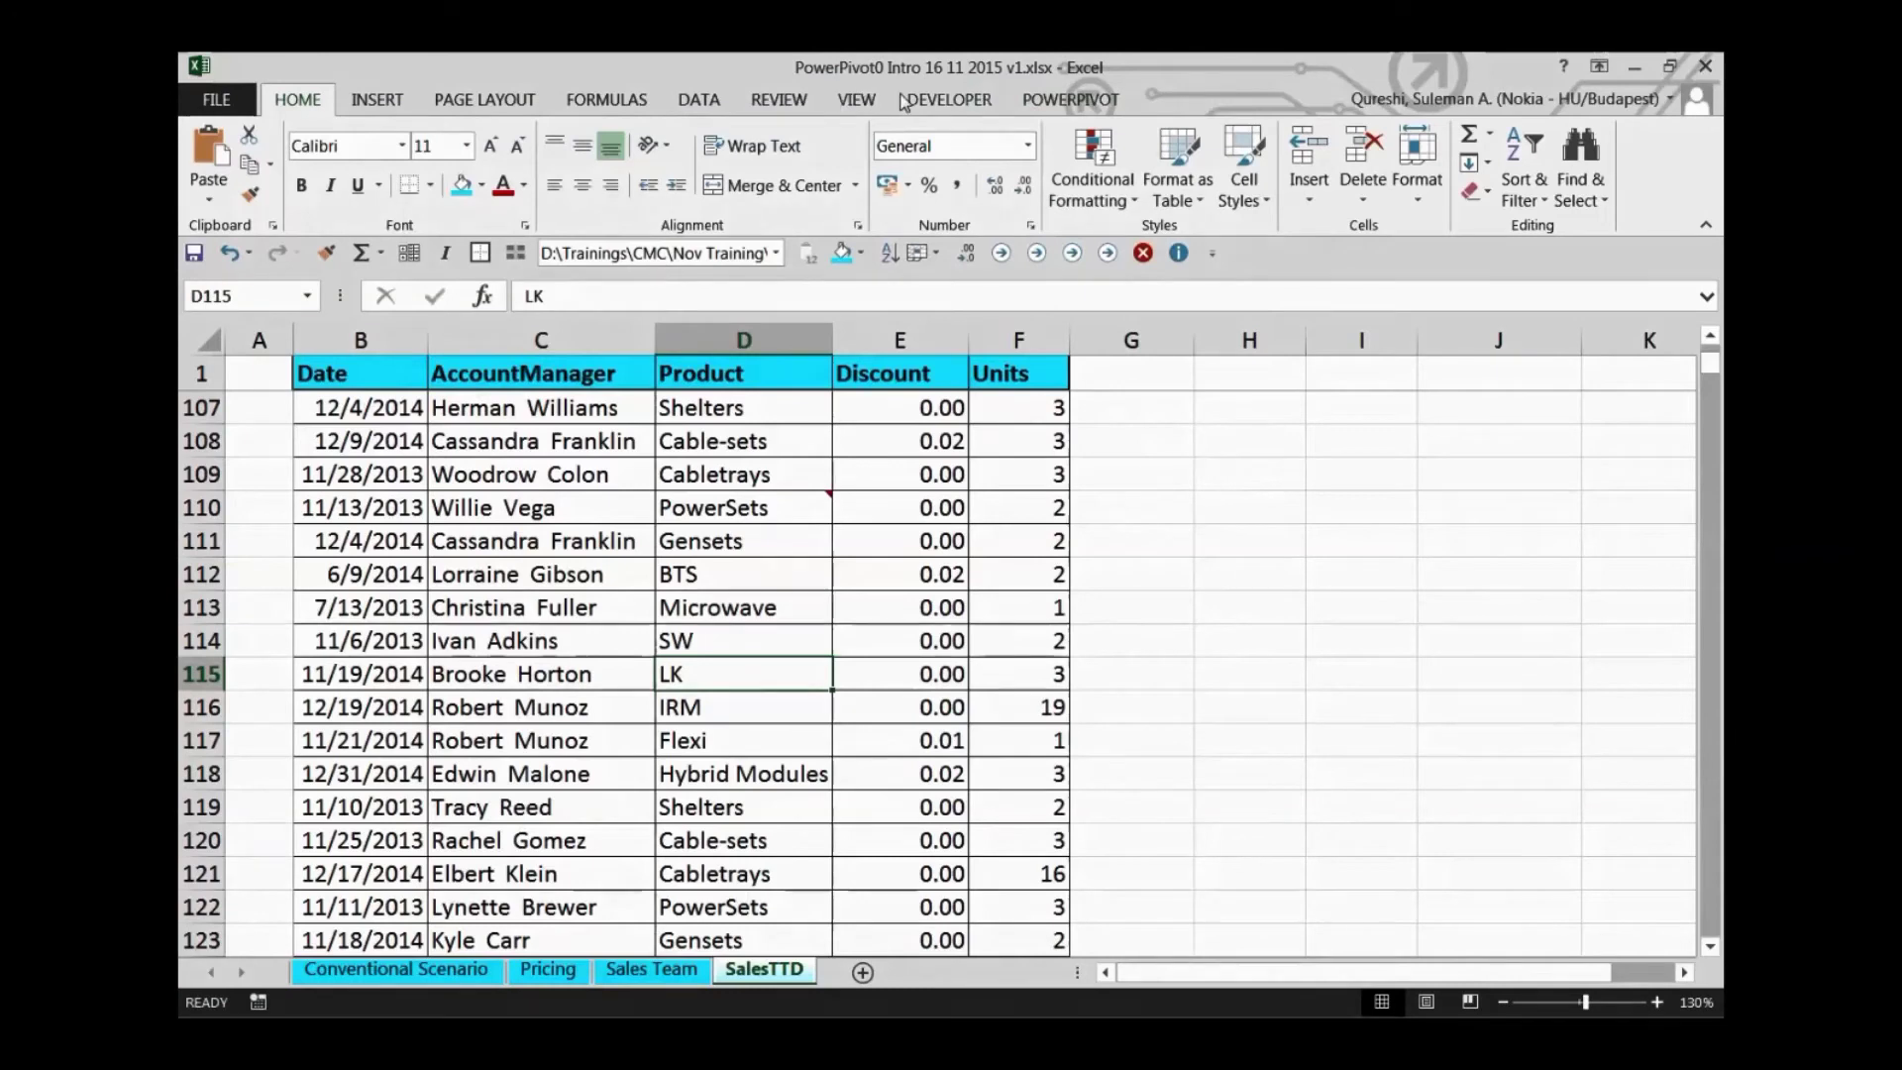
- Open the VBA editor from Developer and cut all existing code out of Module3
left_click(931, 101)
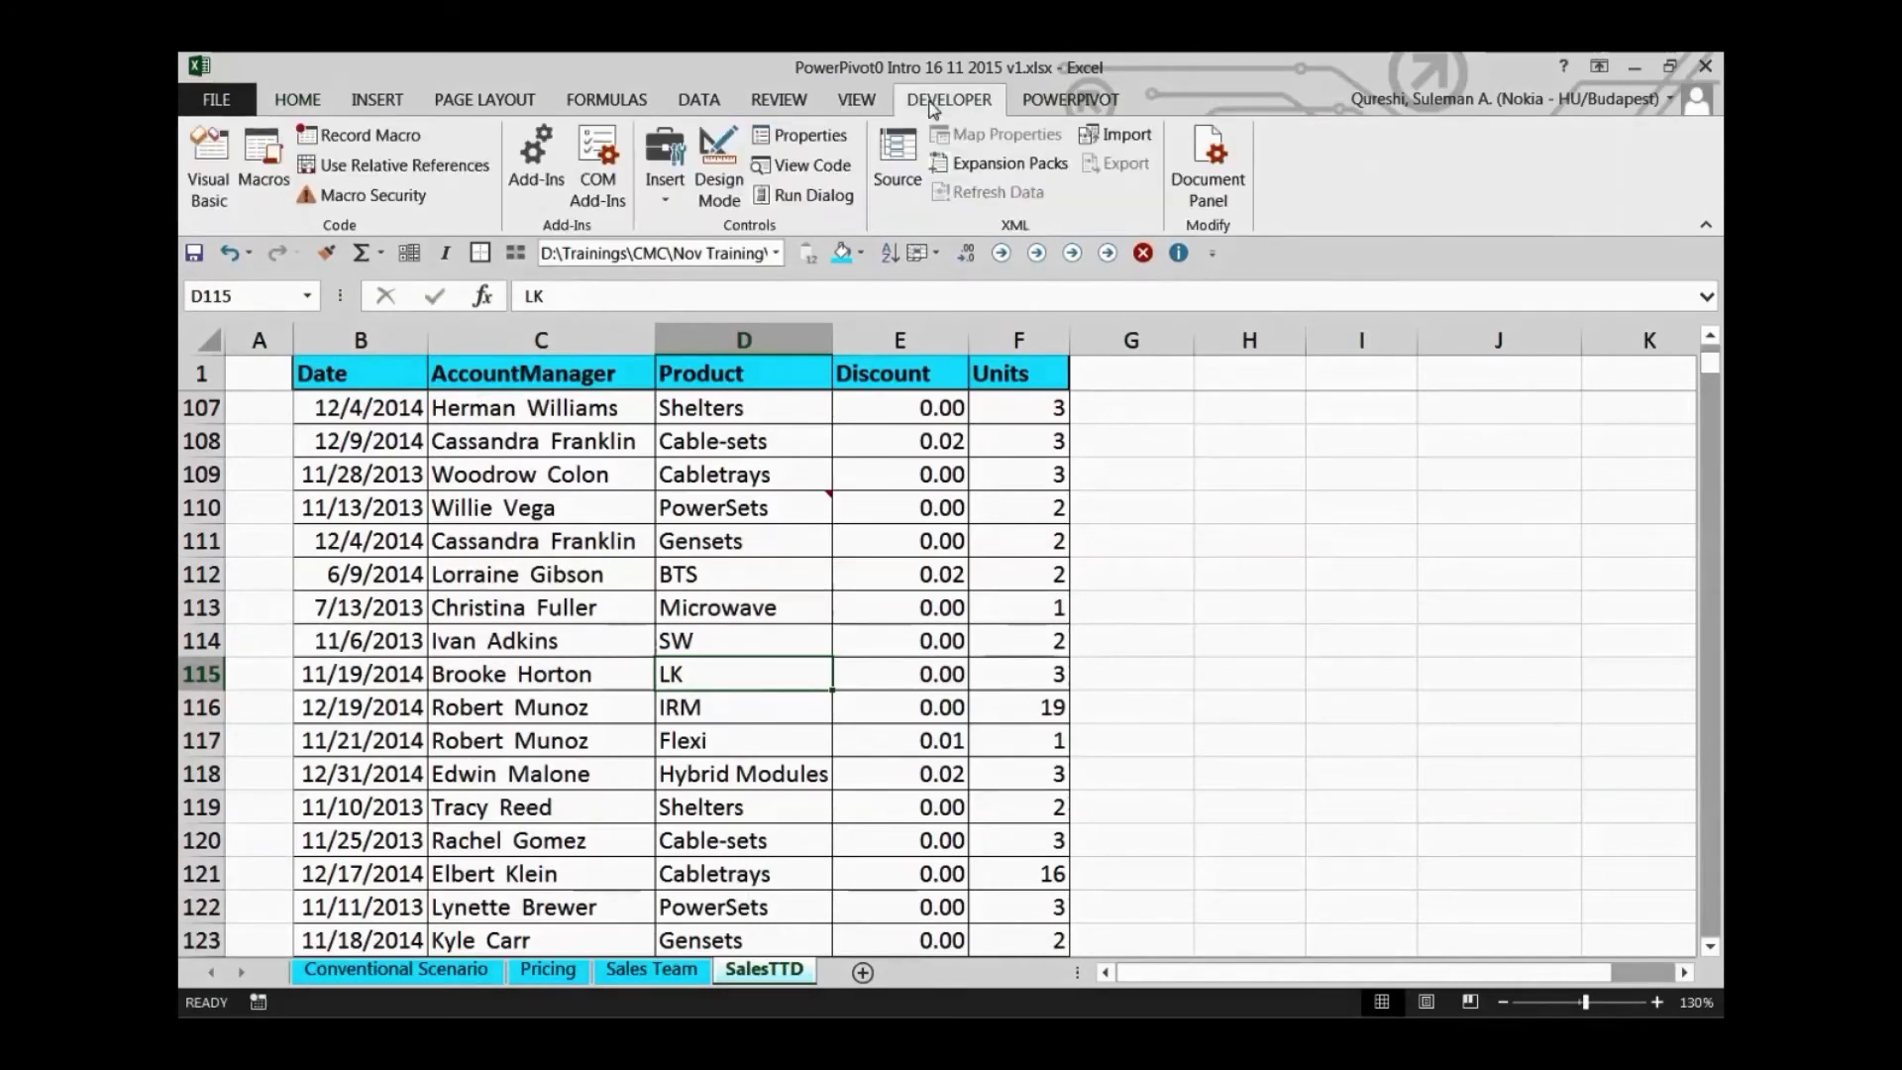
left_click(224, 175)
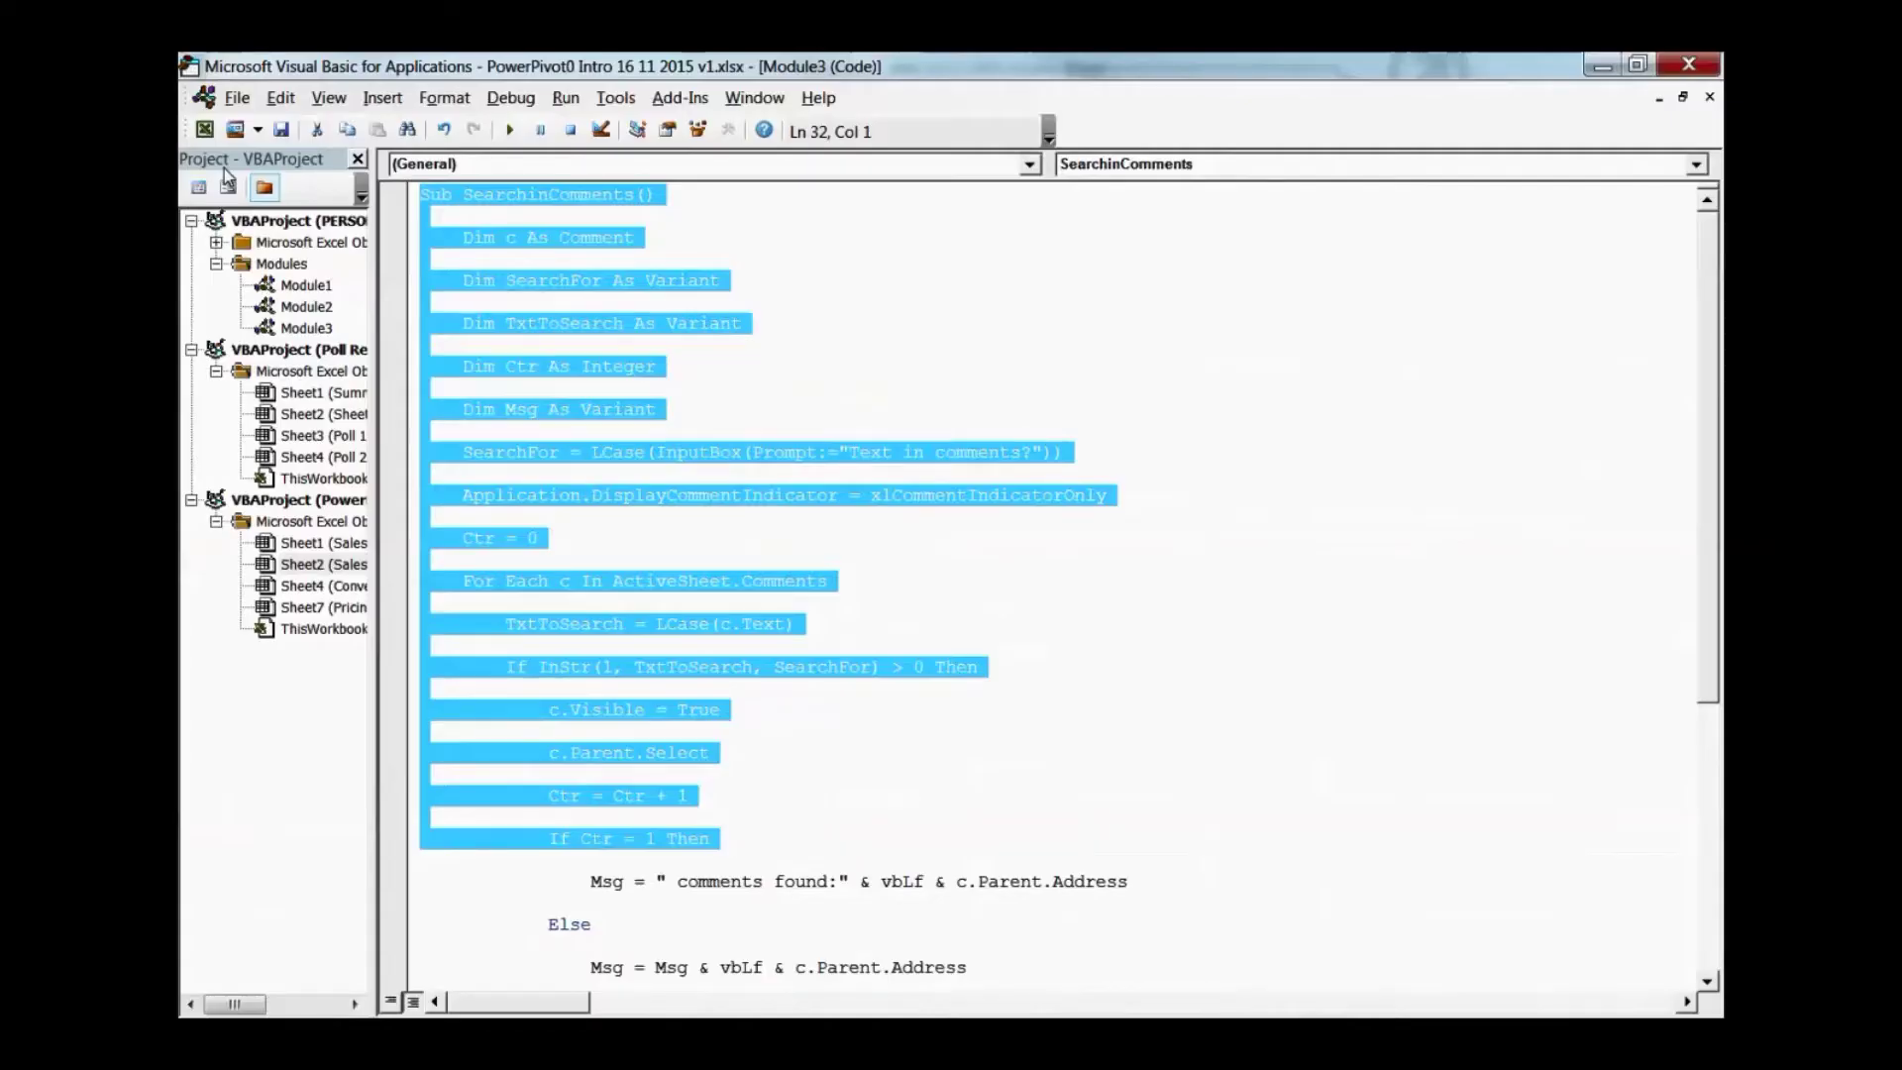
left_click(639, 357)
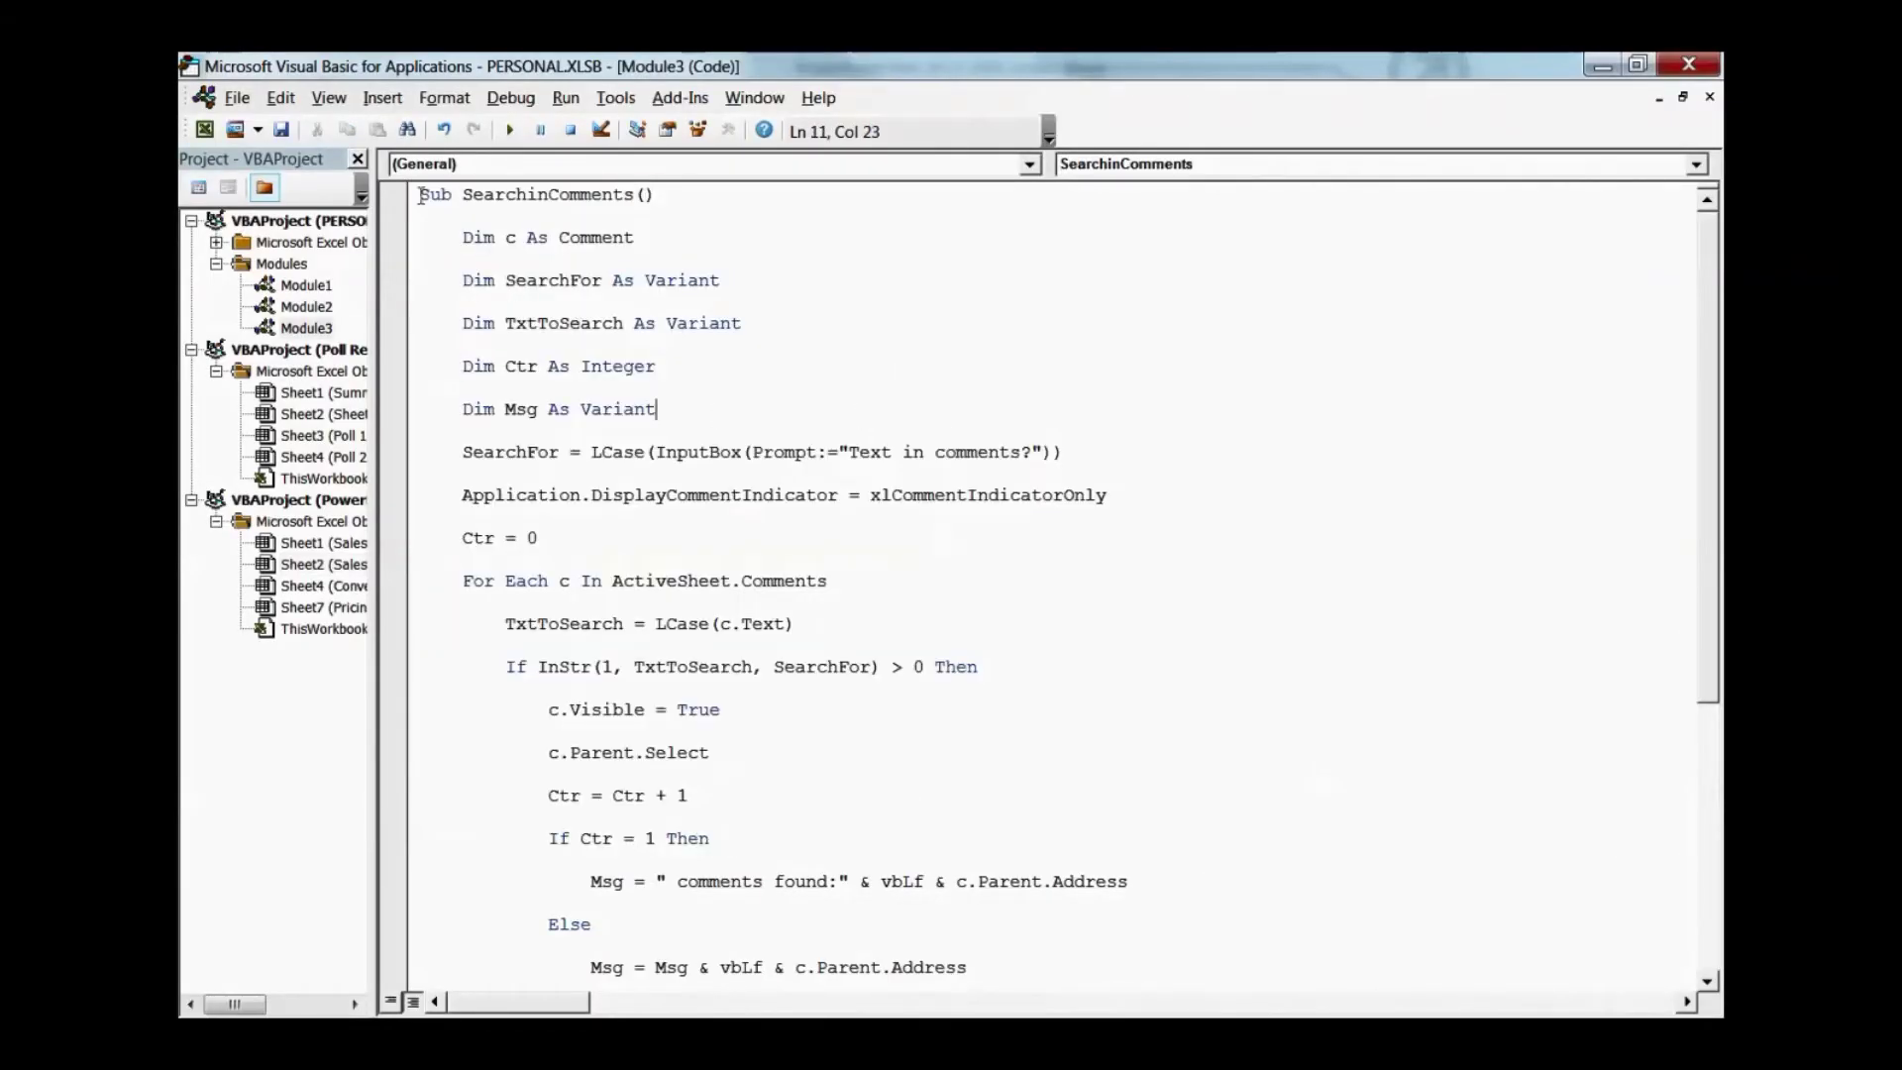
left_click_drag(423, 201, 1340, 1012)
left_click(1283, 570)
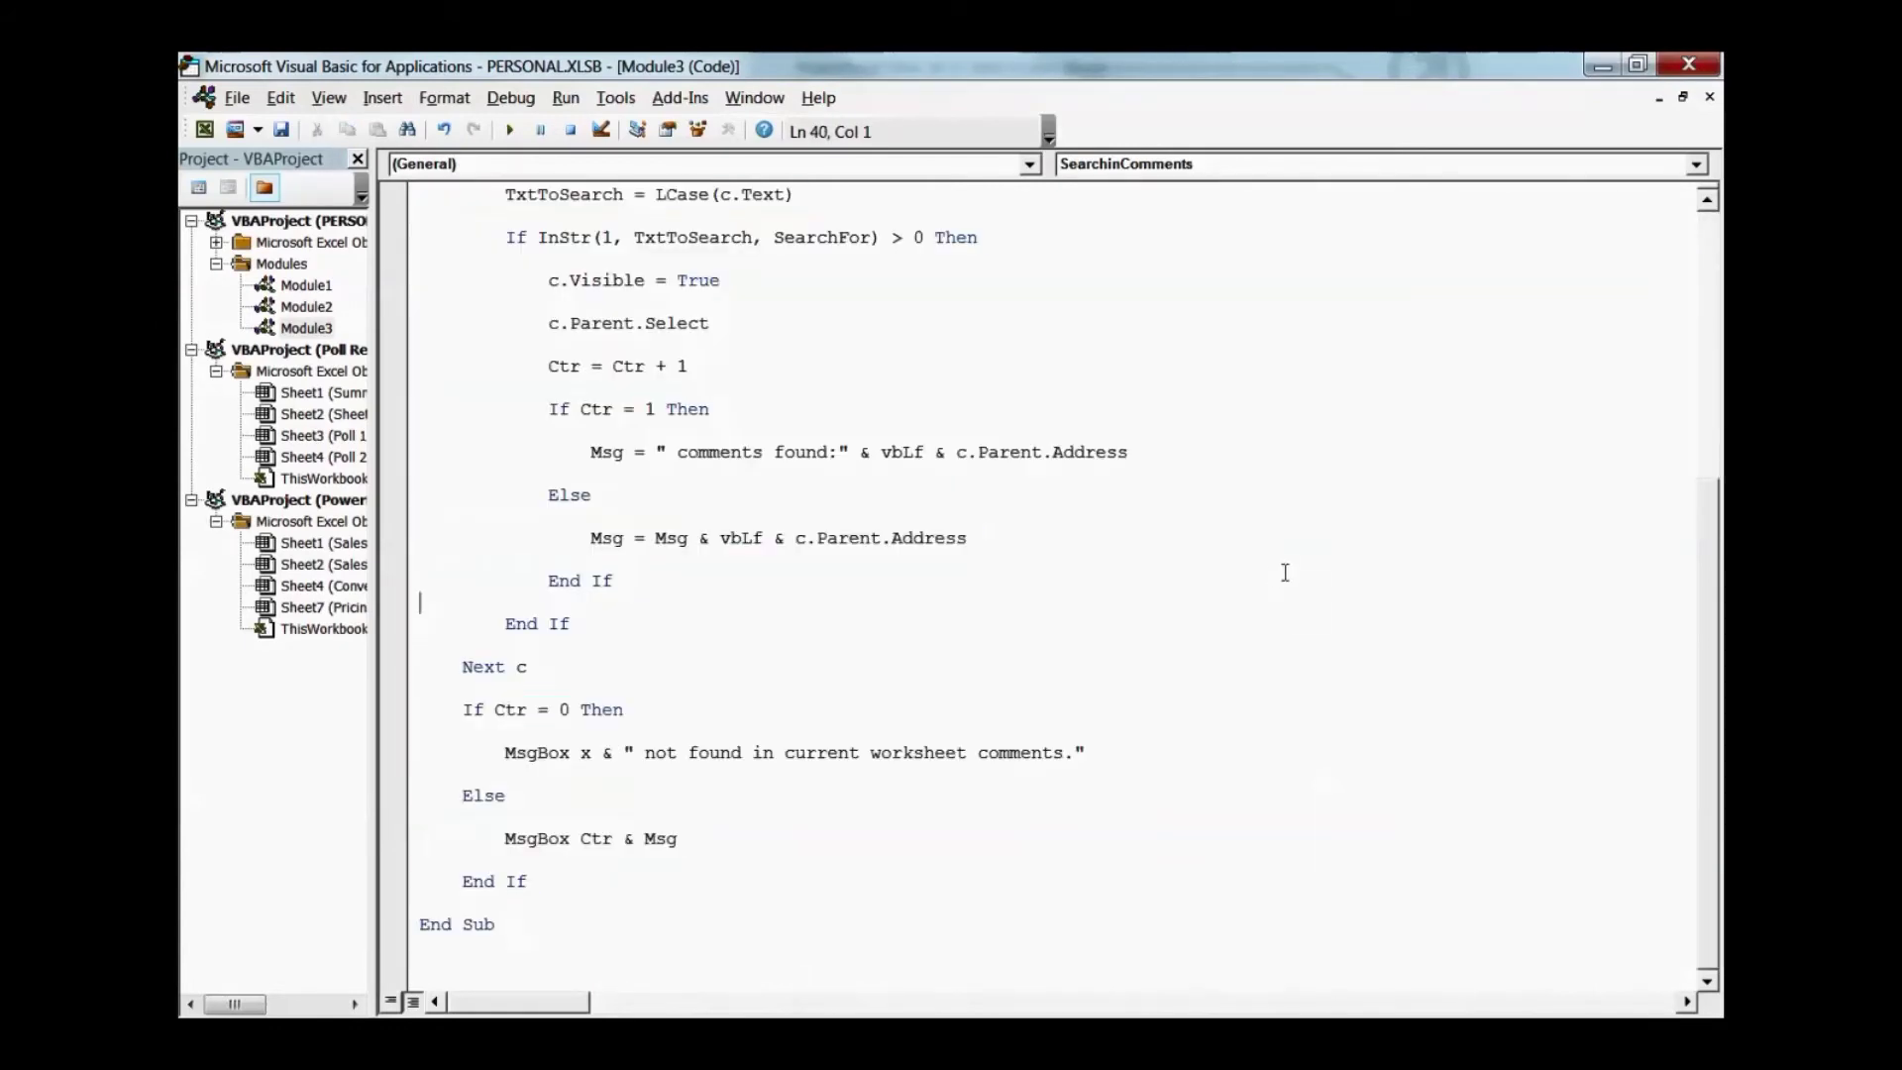
scroll(1265, 624, "up", 7)
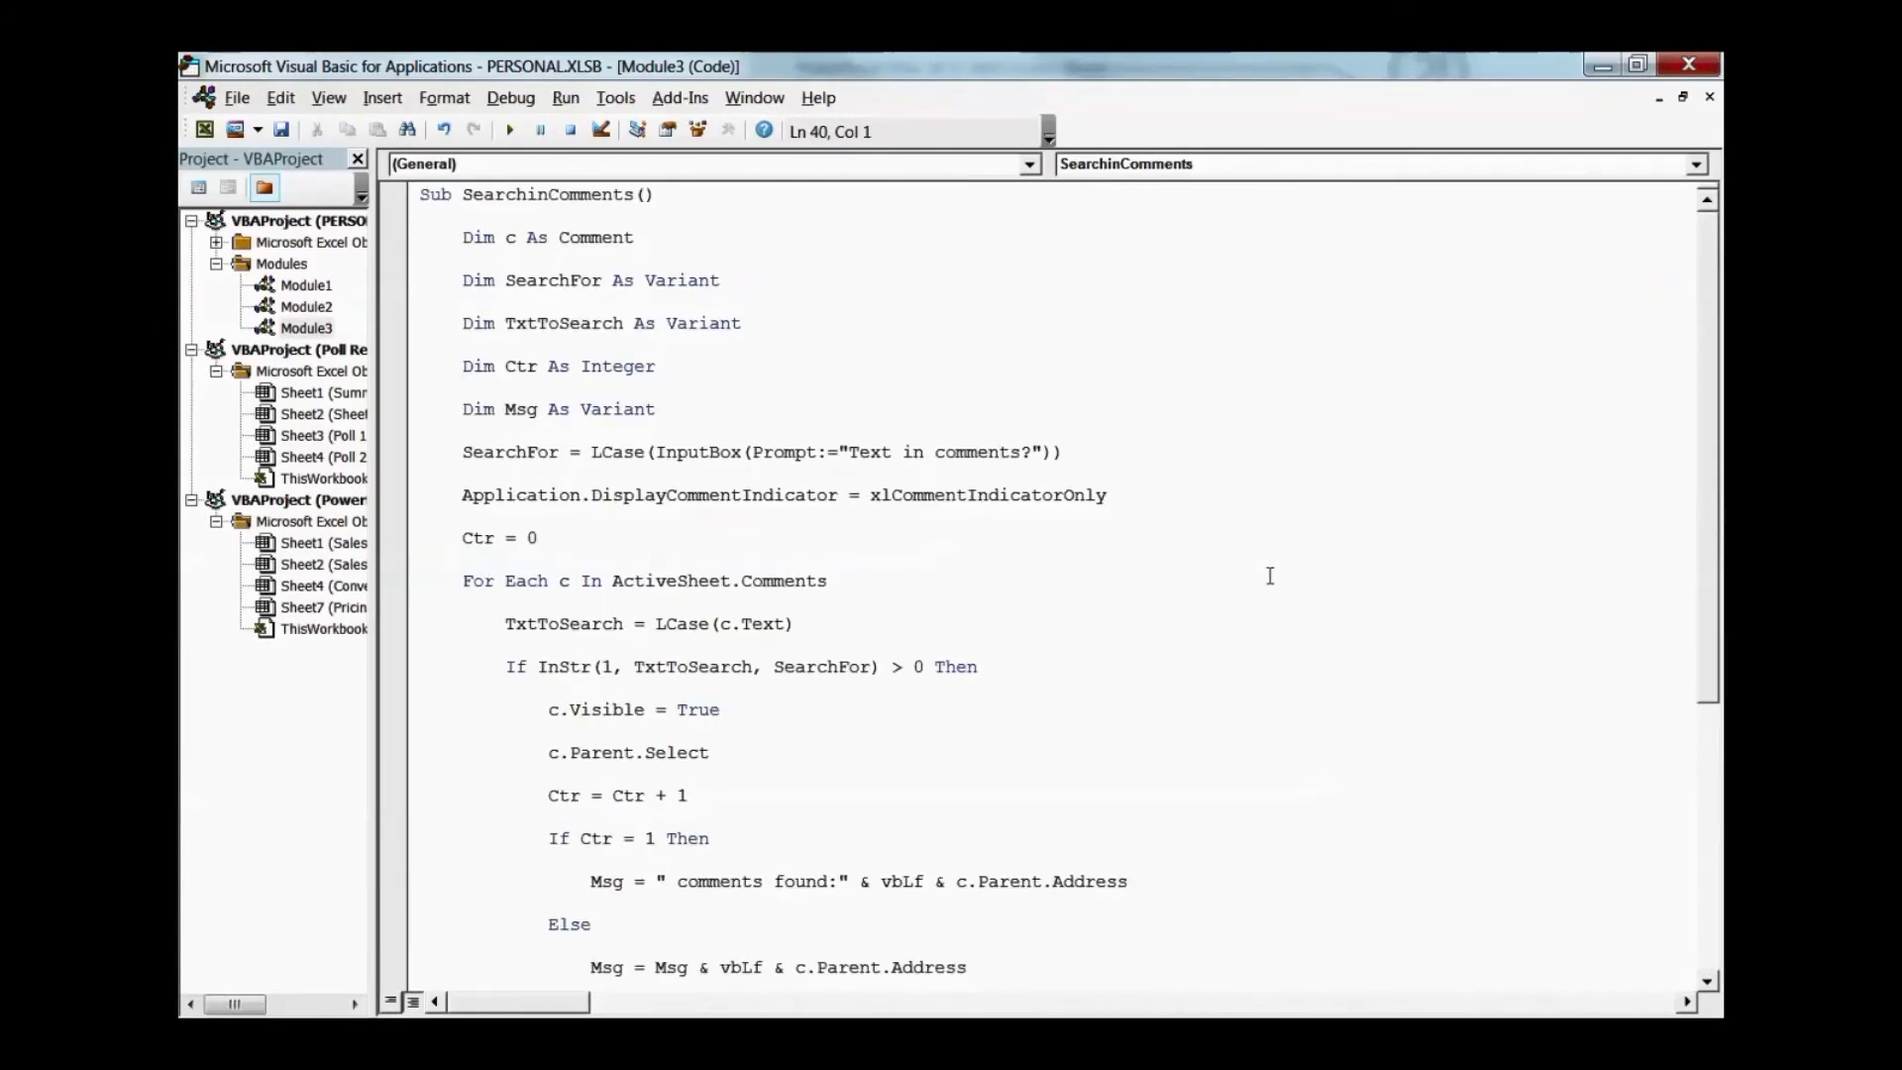
left_click_drag(420, 194, 963, 1010)
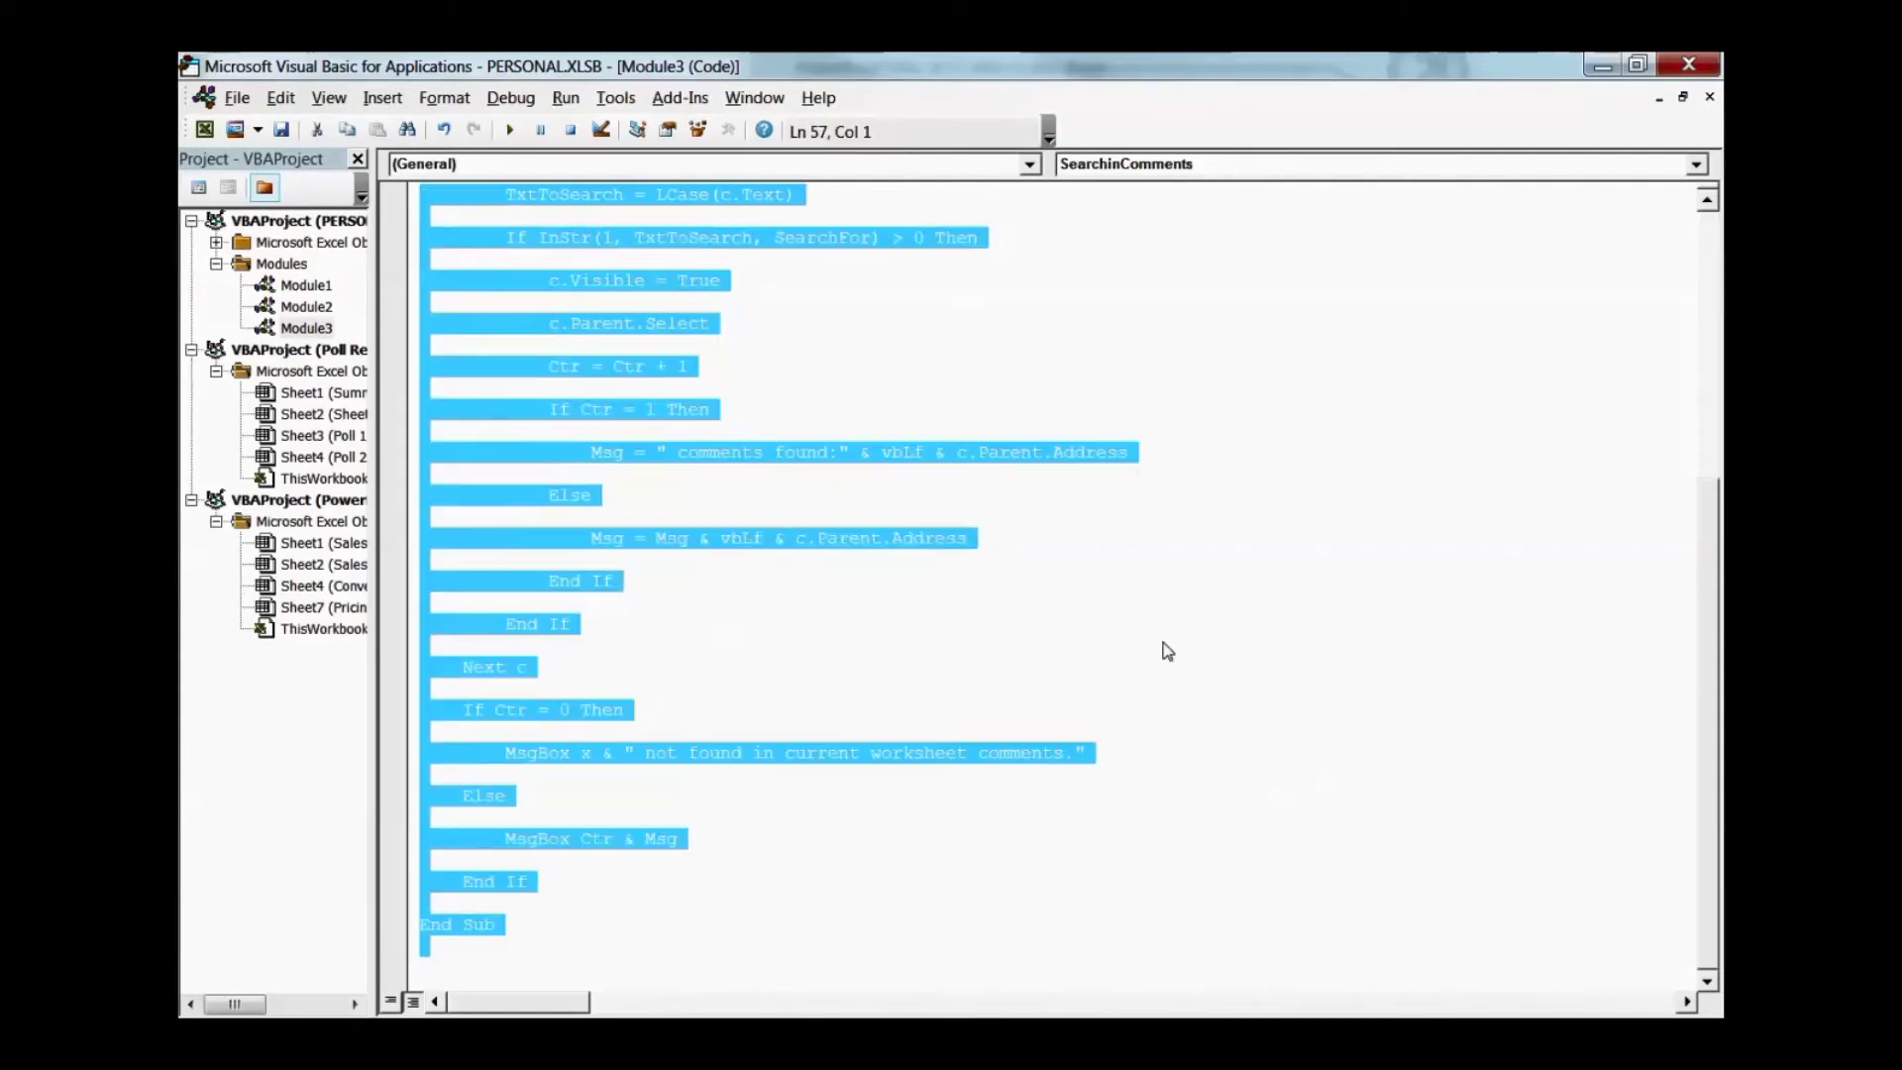
key("ctrl+x")
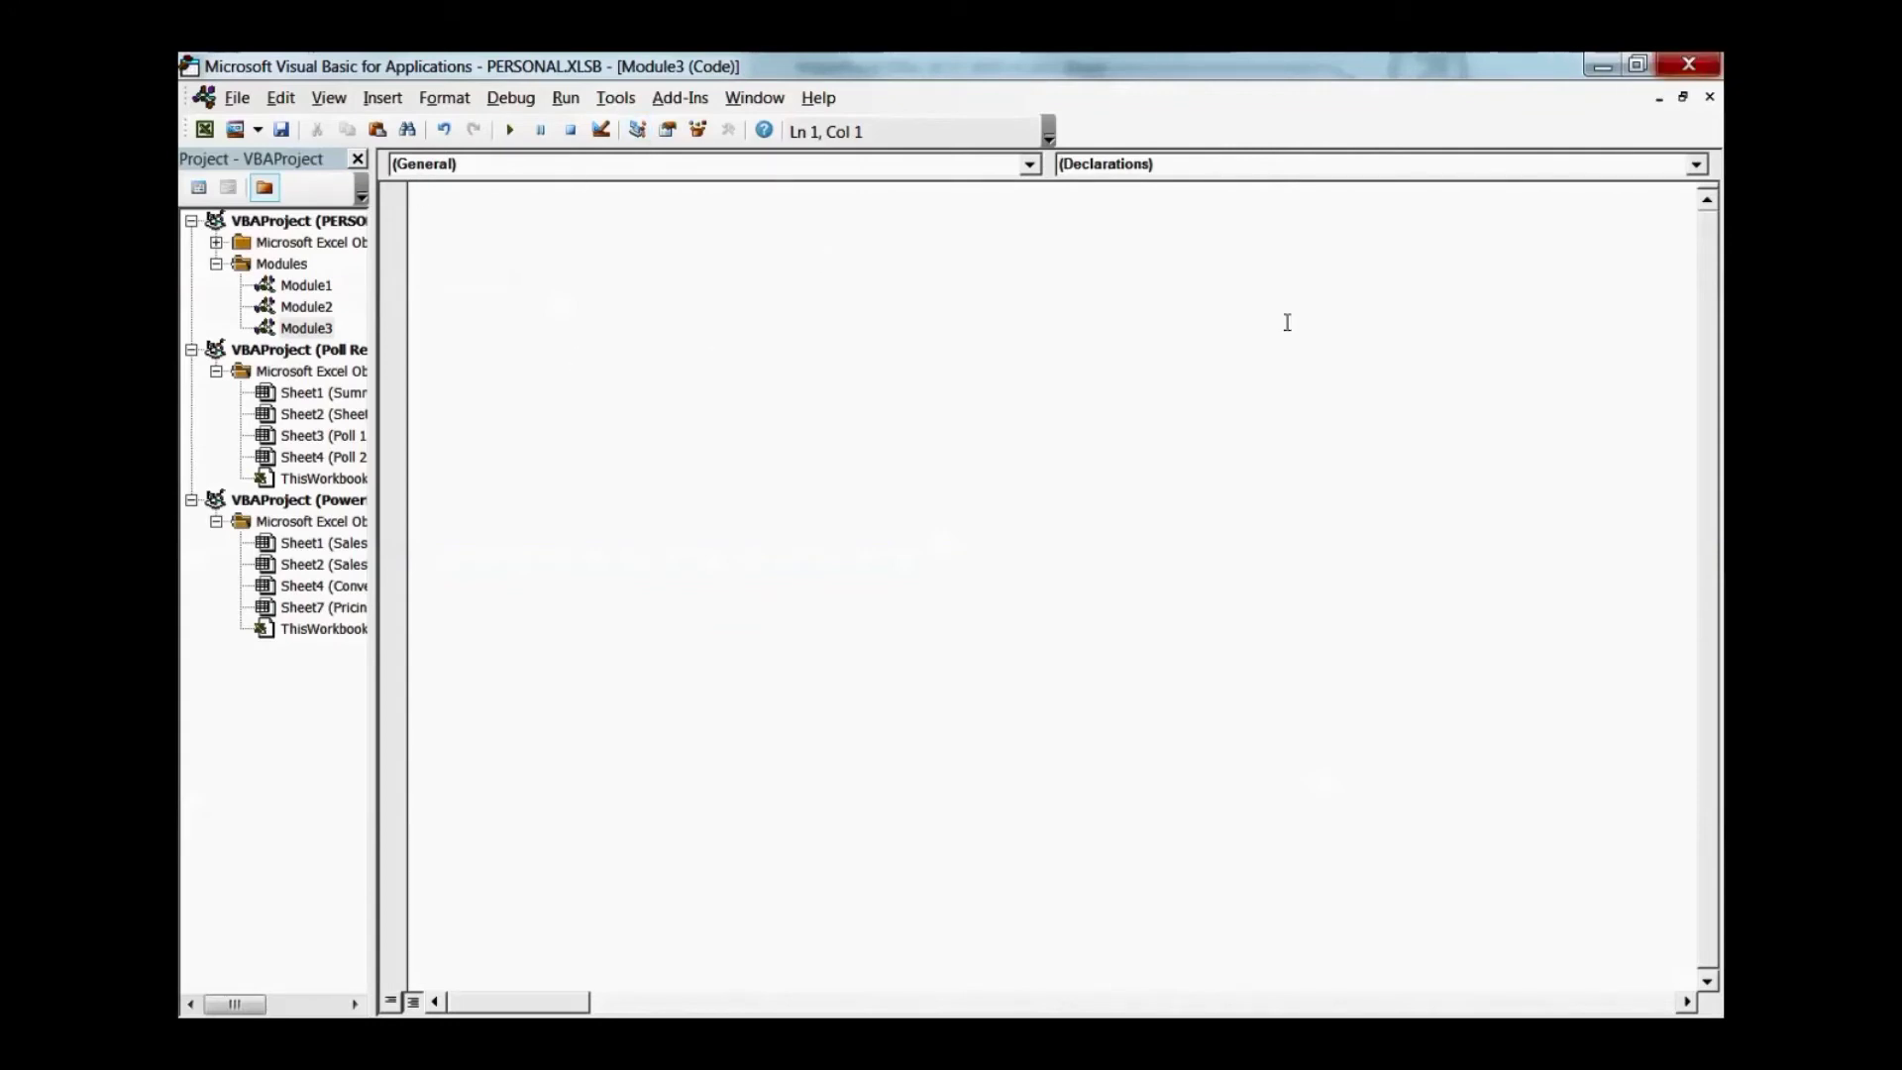
- Paste the SearchinComments macro into Module3, review it, and close the editor
key("ctrl+v")
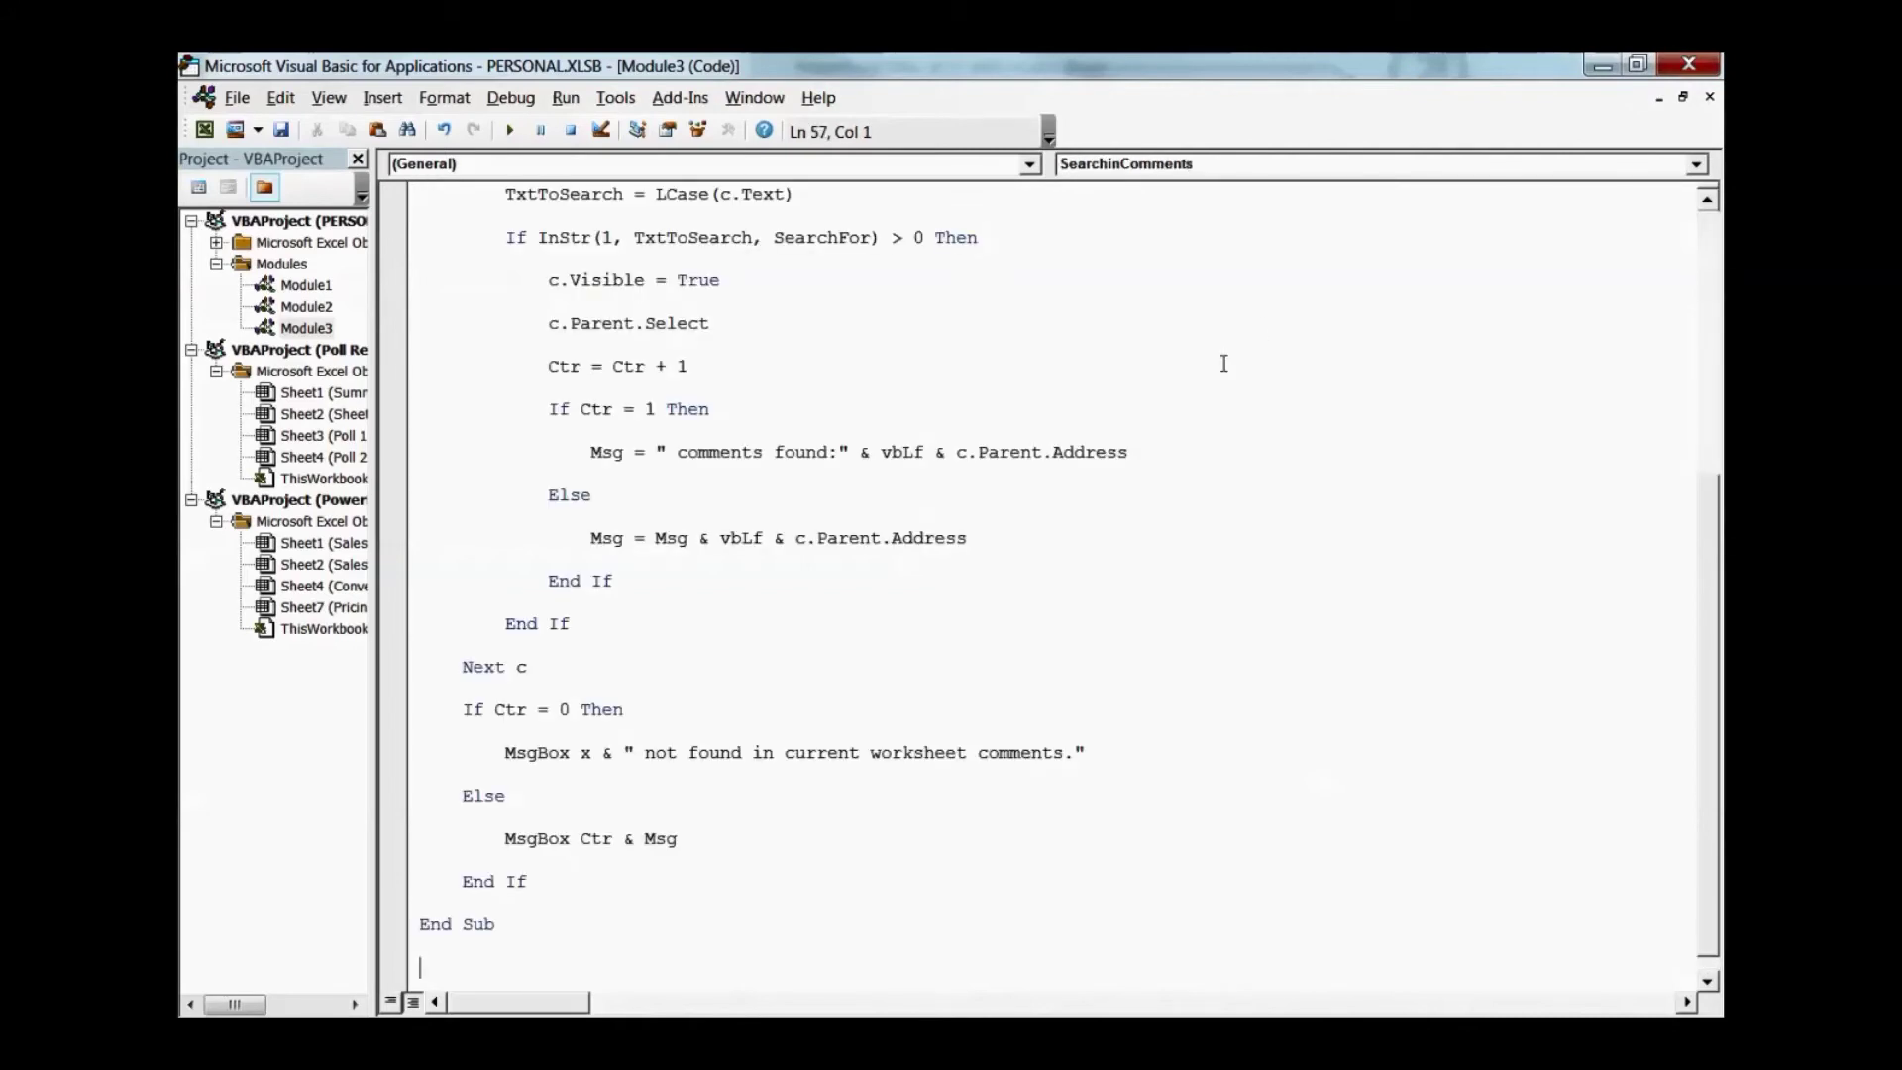
scroll(1232, 414, "up", 4)
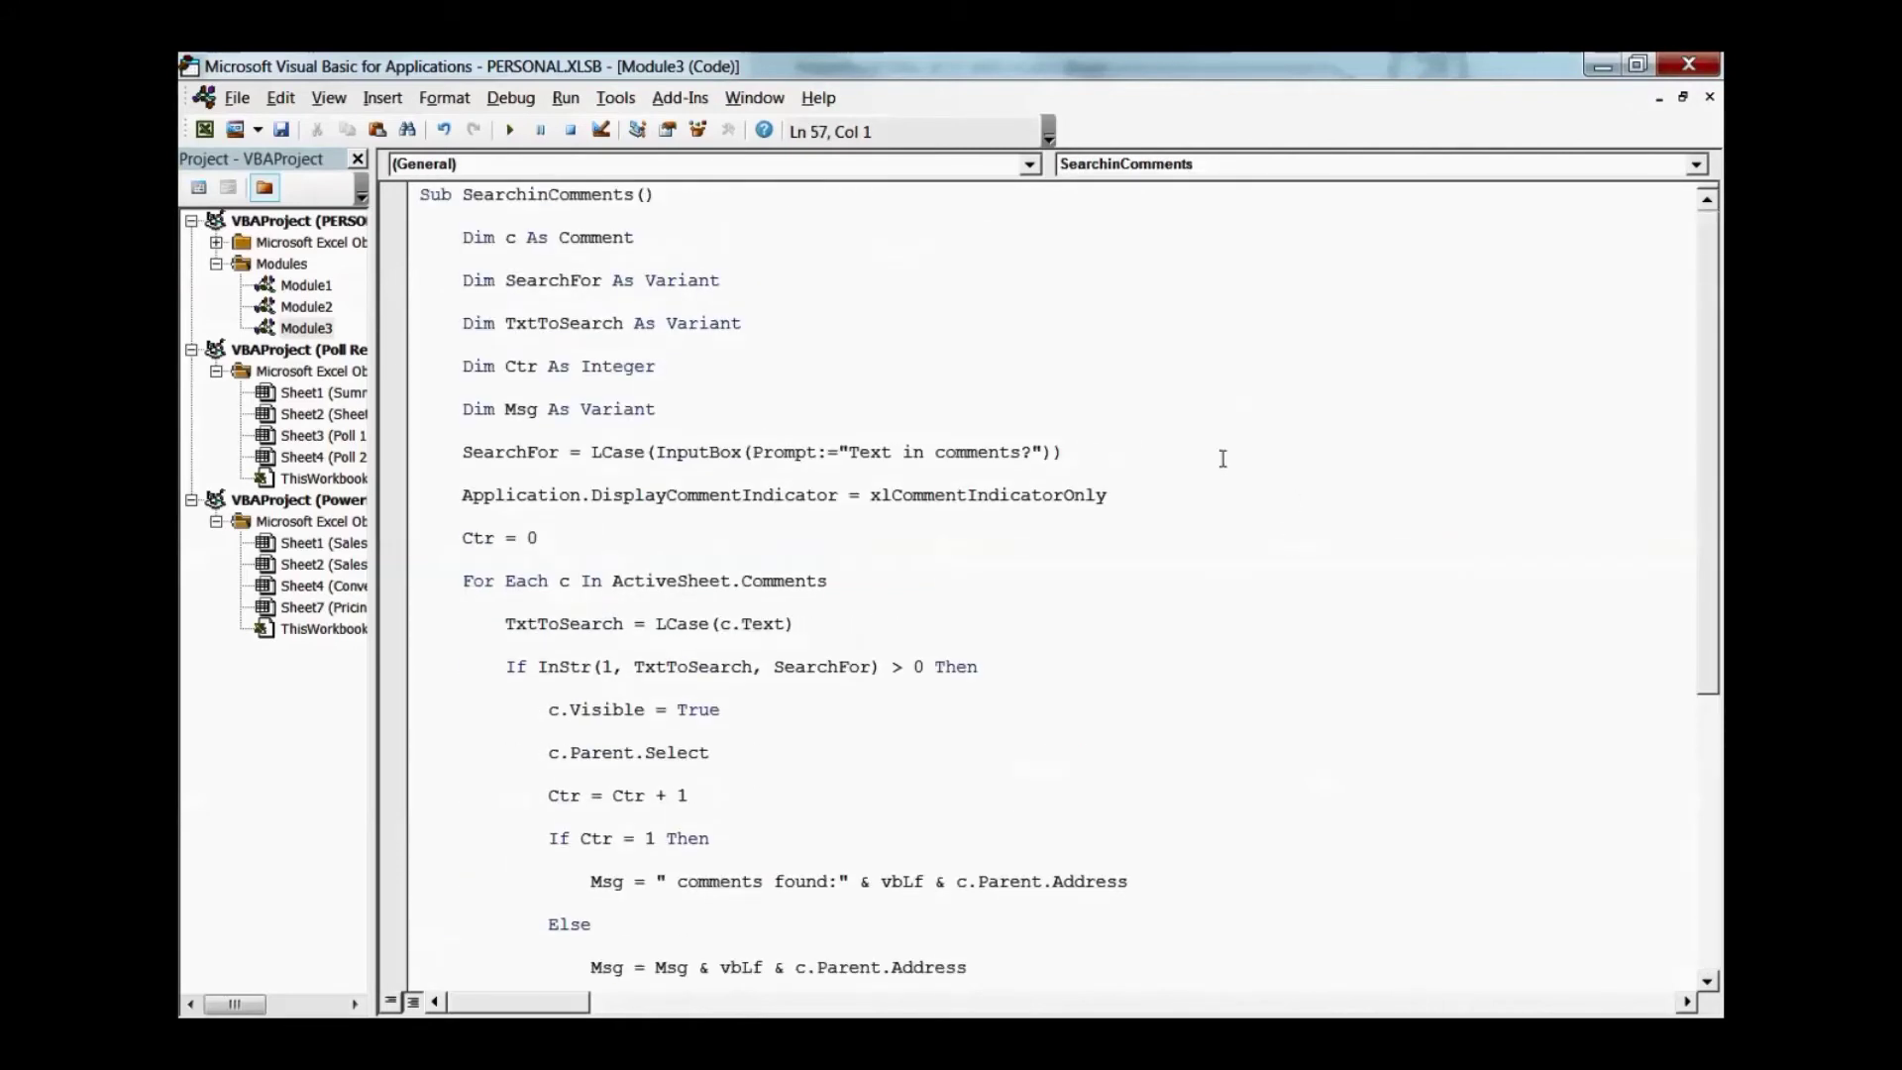
left_click_drag(929, 305, 1155, 798)
left_click(1252, 607)
scroll(1252, 611, "down", 7)
left_click(1689, 64)
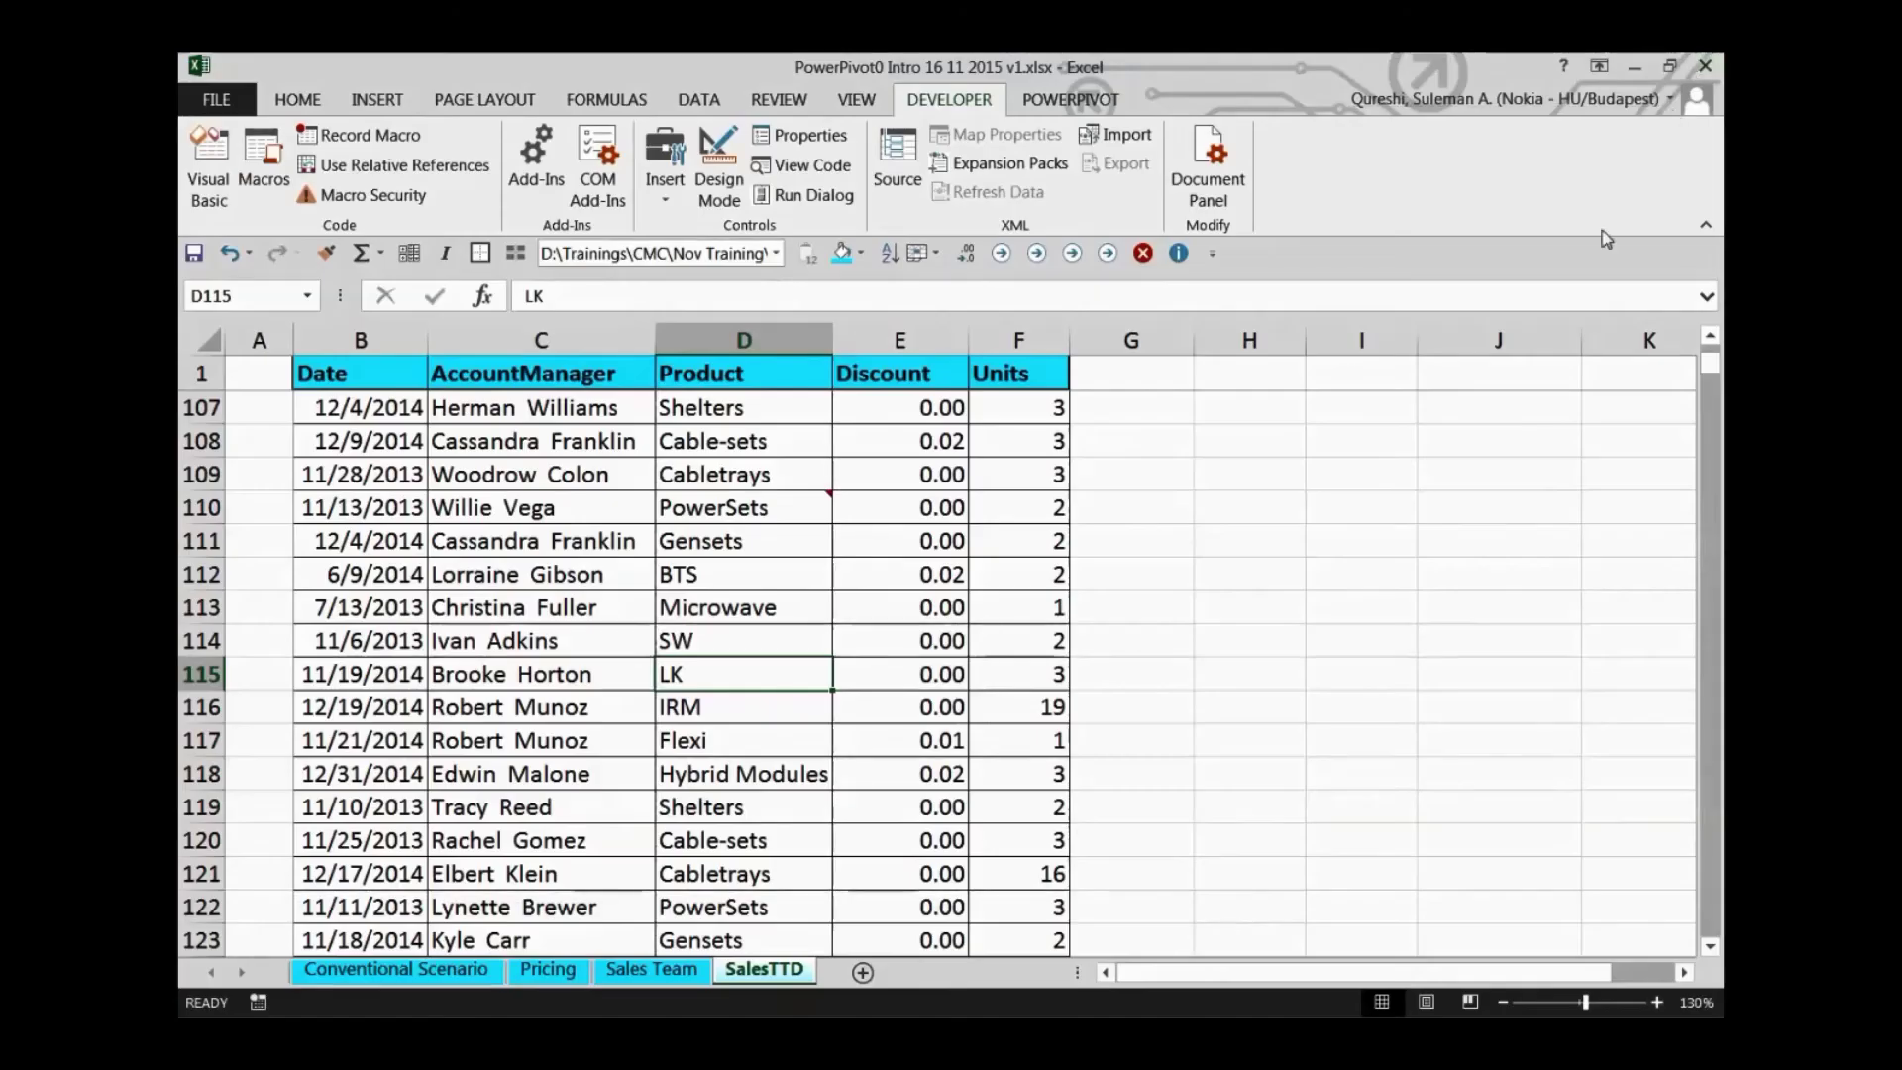
- Run PERSONAL.XLSB!SearchinComments searching for 'Defected', then move the 13-comments results message higher
left_click(1211, 514)
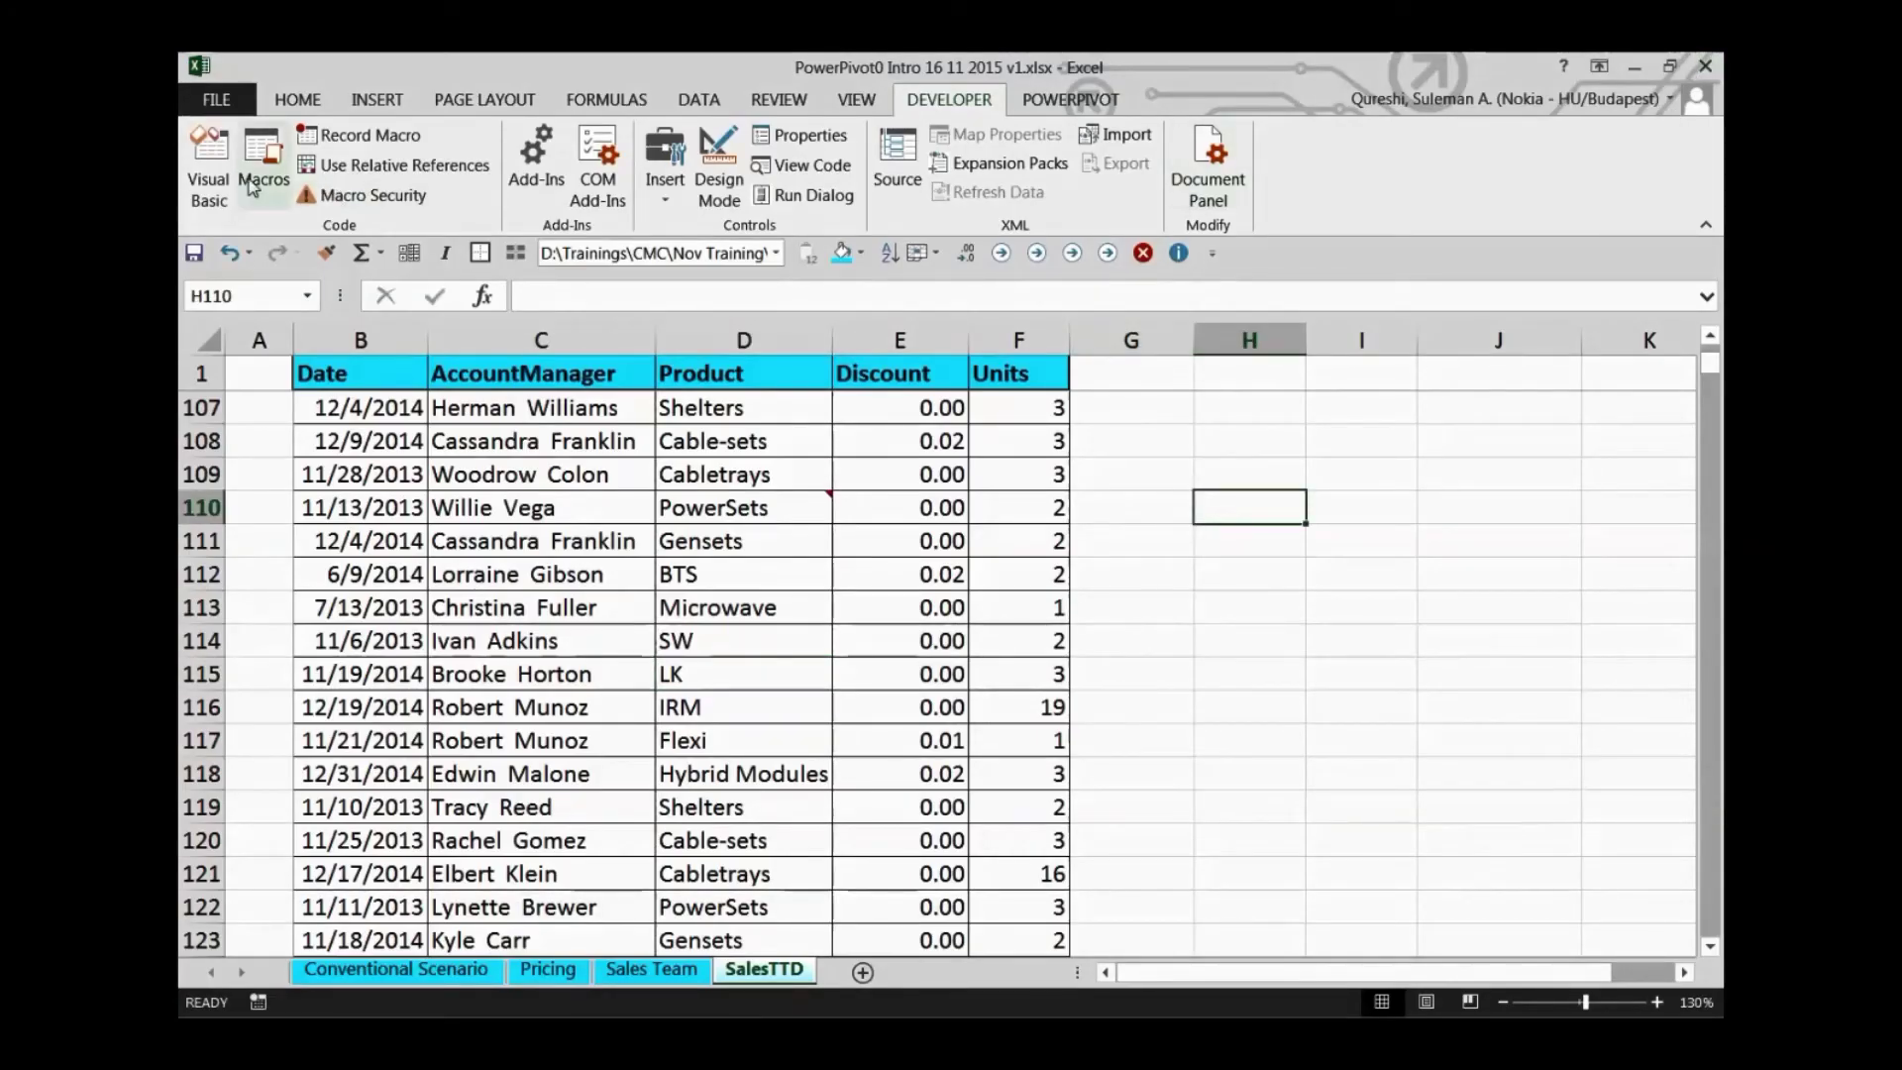
left_click(289, 164)
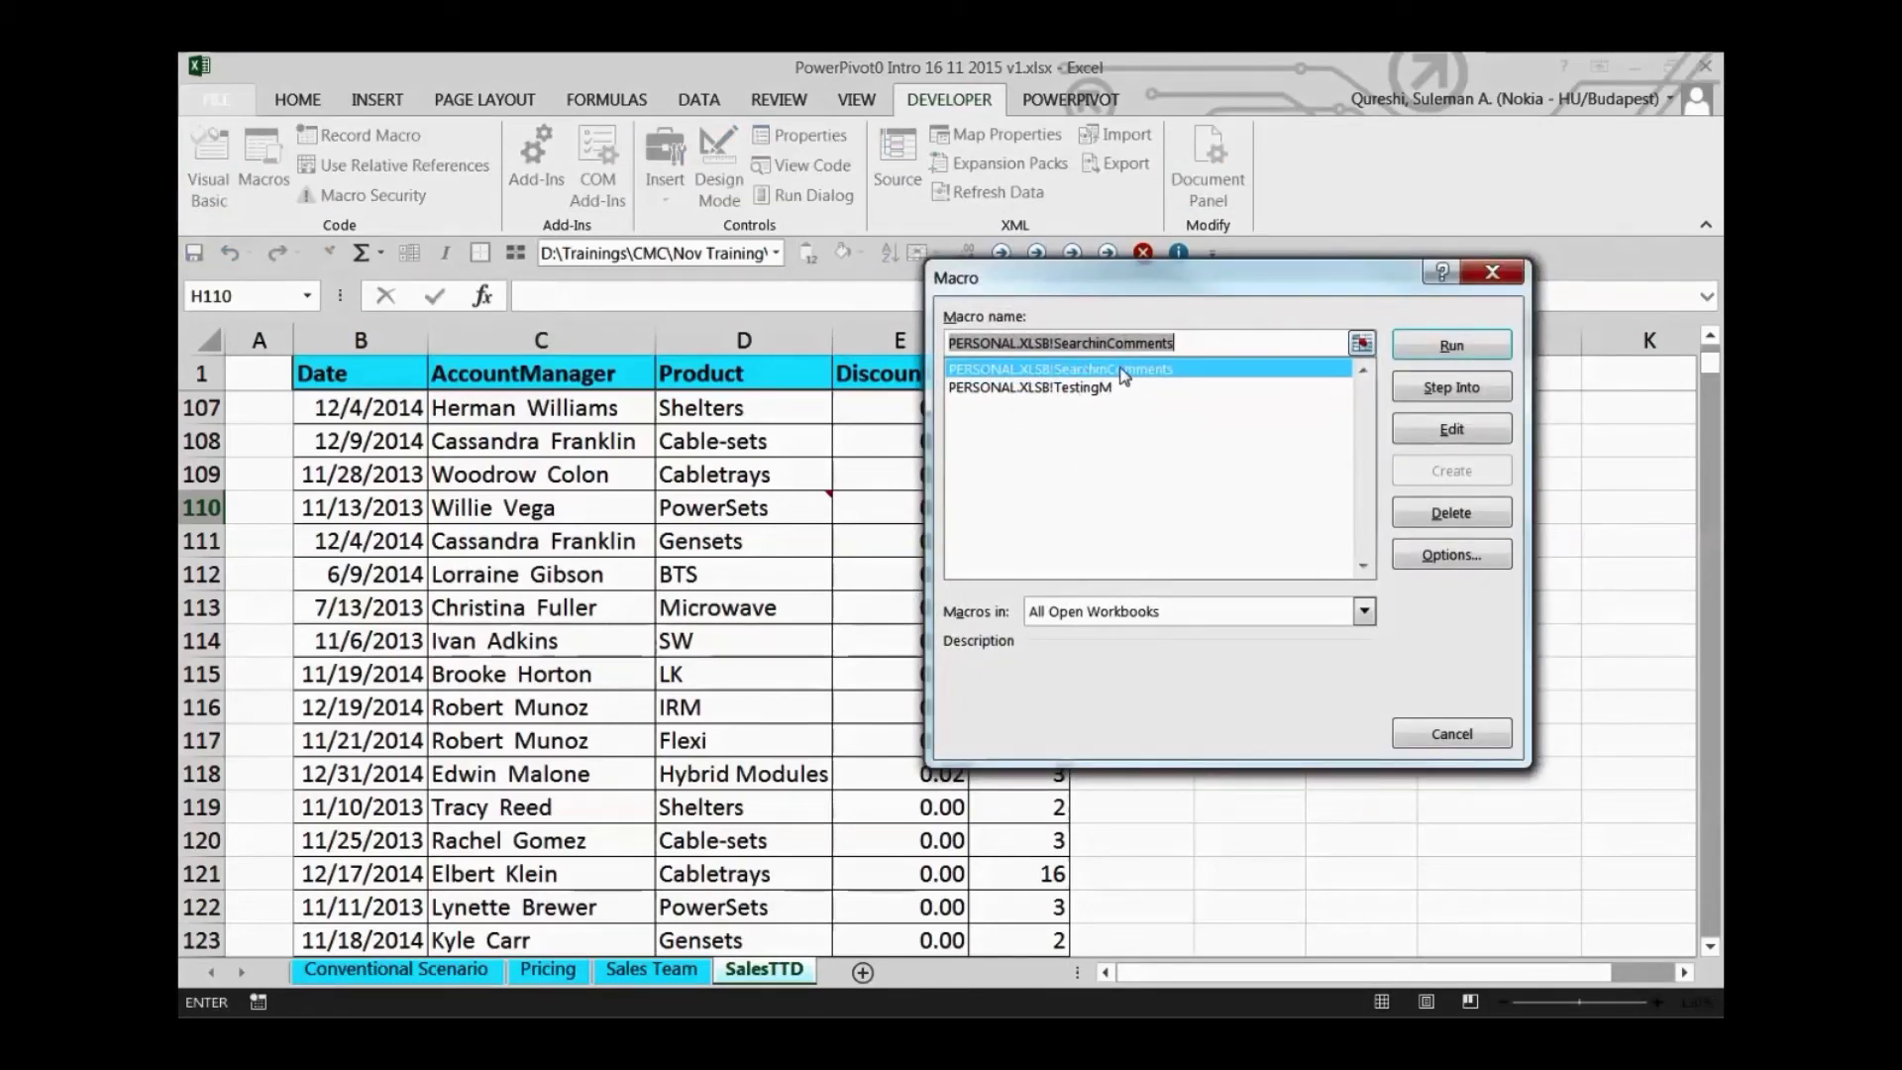
left_click(1450, 345)
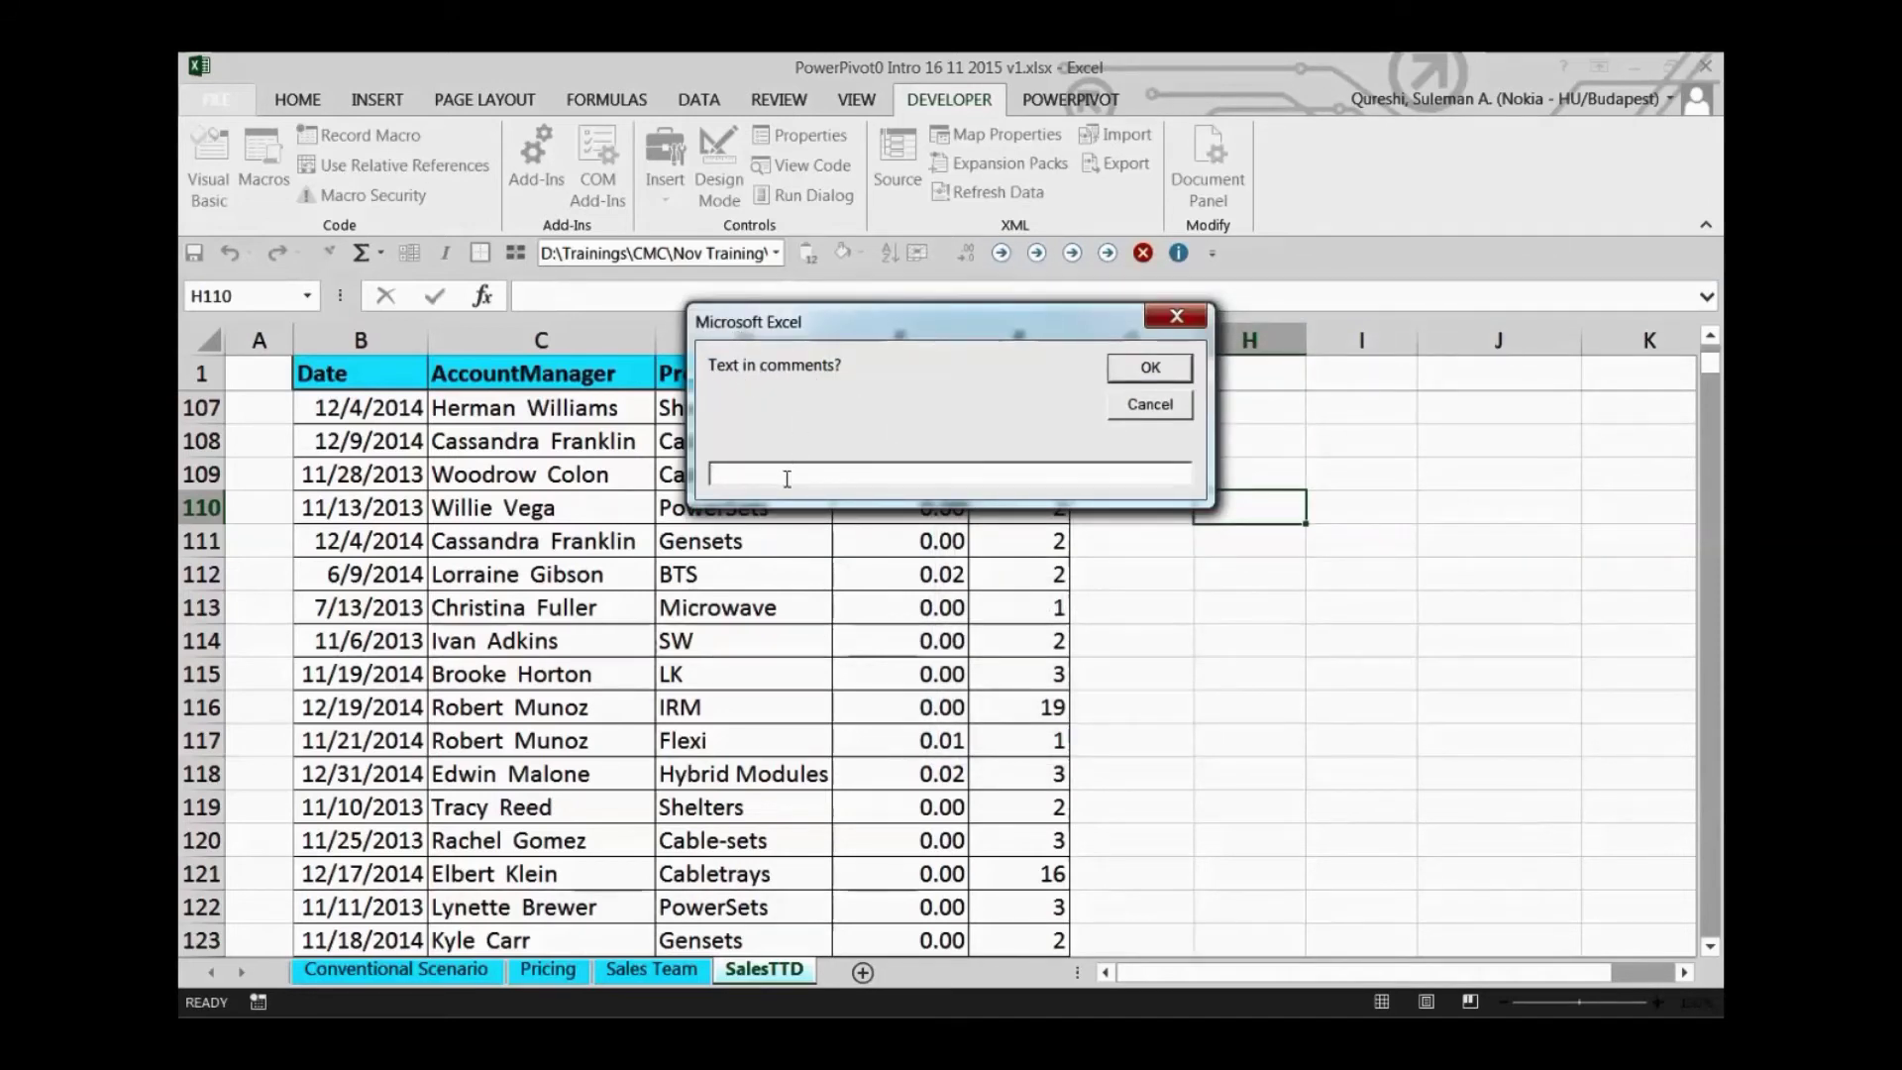
type("Defected")
left_click(758, 481)
type("r")
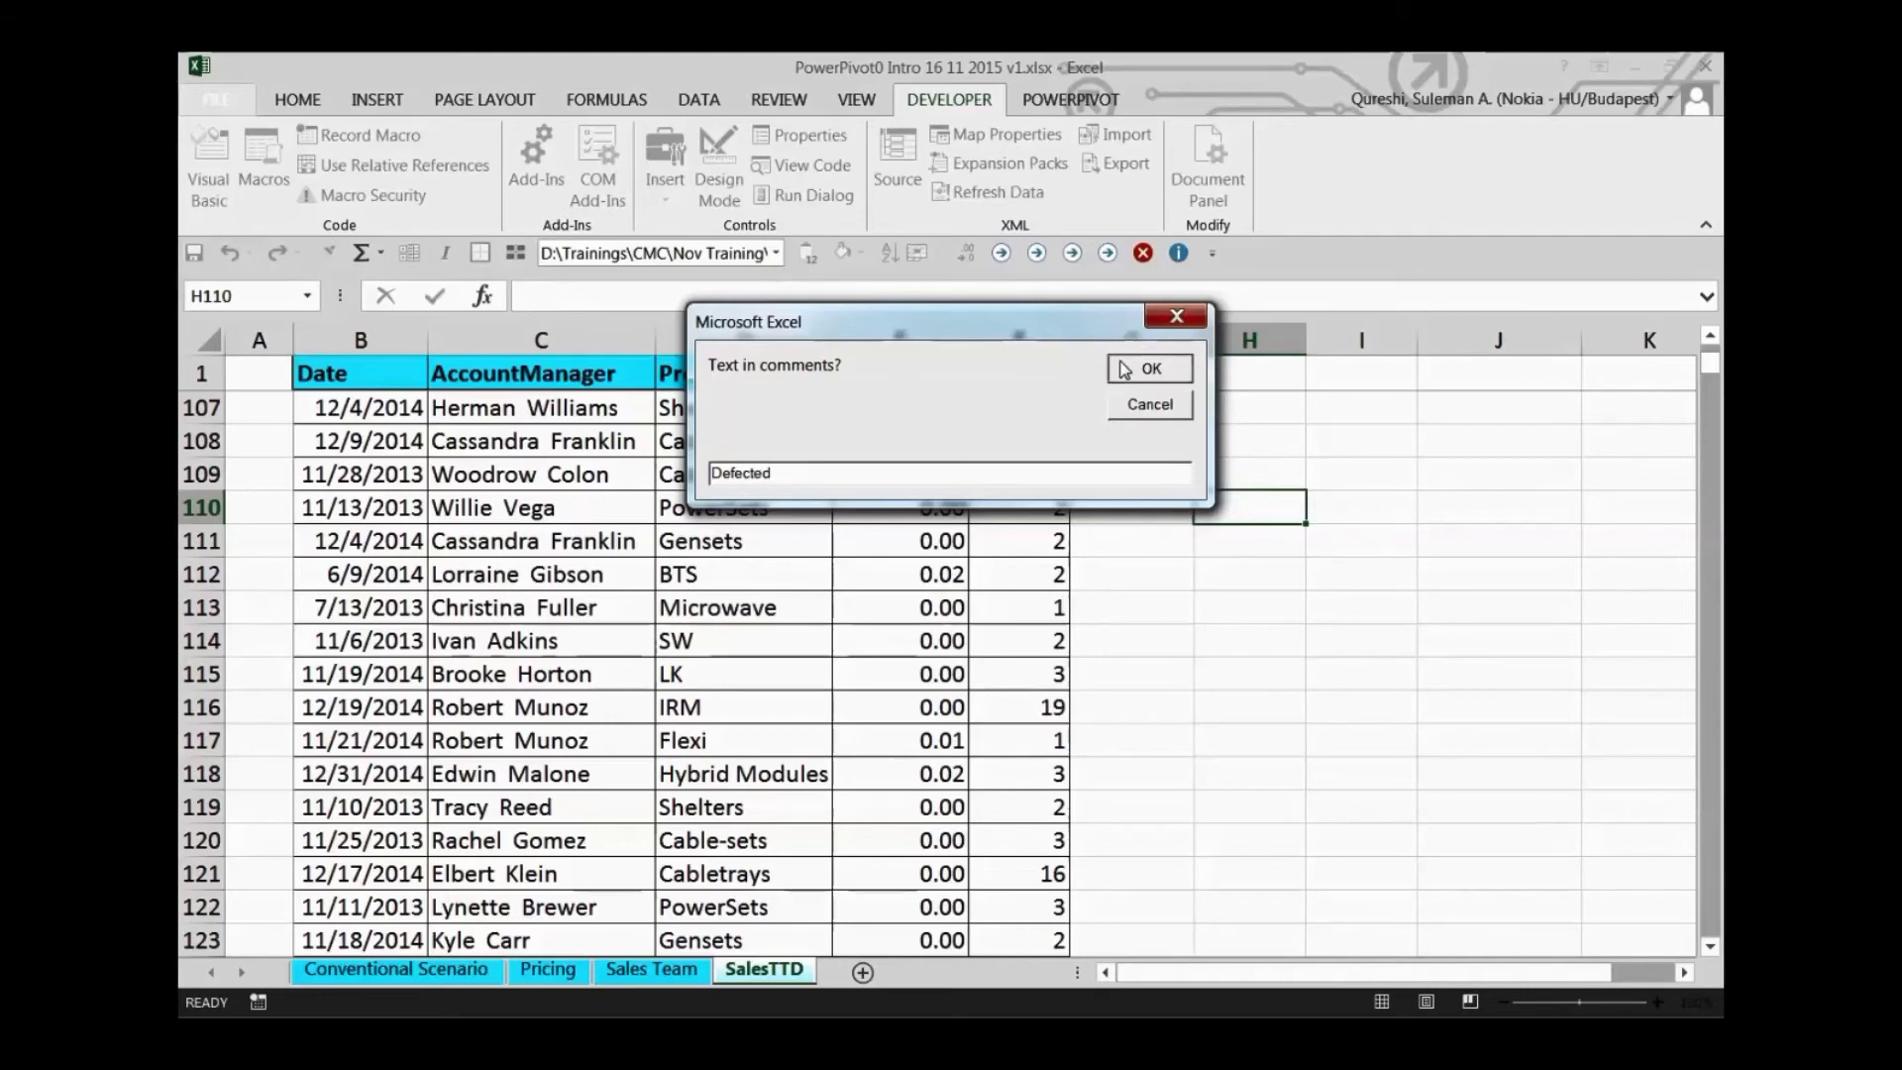
left_click(1149, 368)
left_click_drag(961, 339, 912, 257)
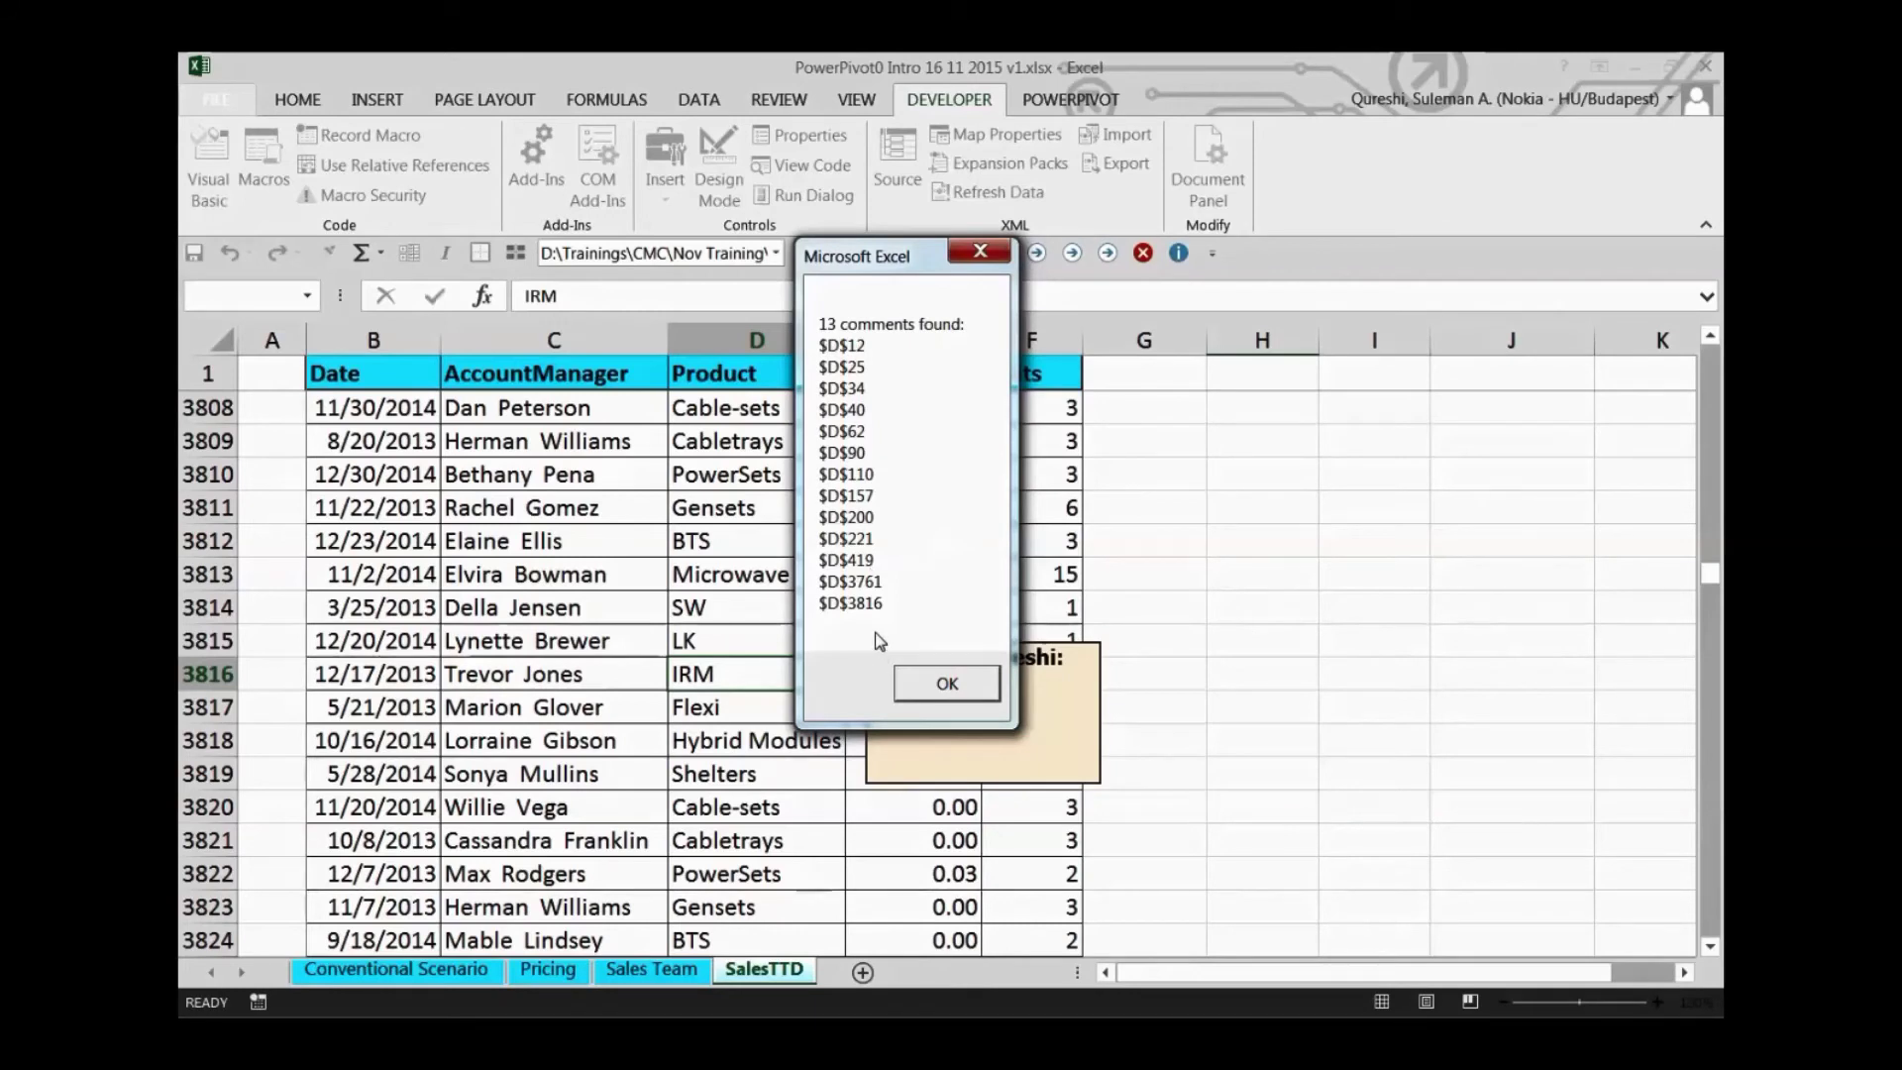
- Move the results message right to reveal the row 3816 comment, then snip the message box
left_click_drag(889, 269, 1150, 284)
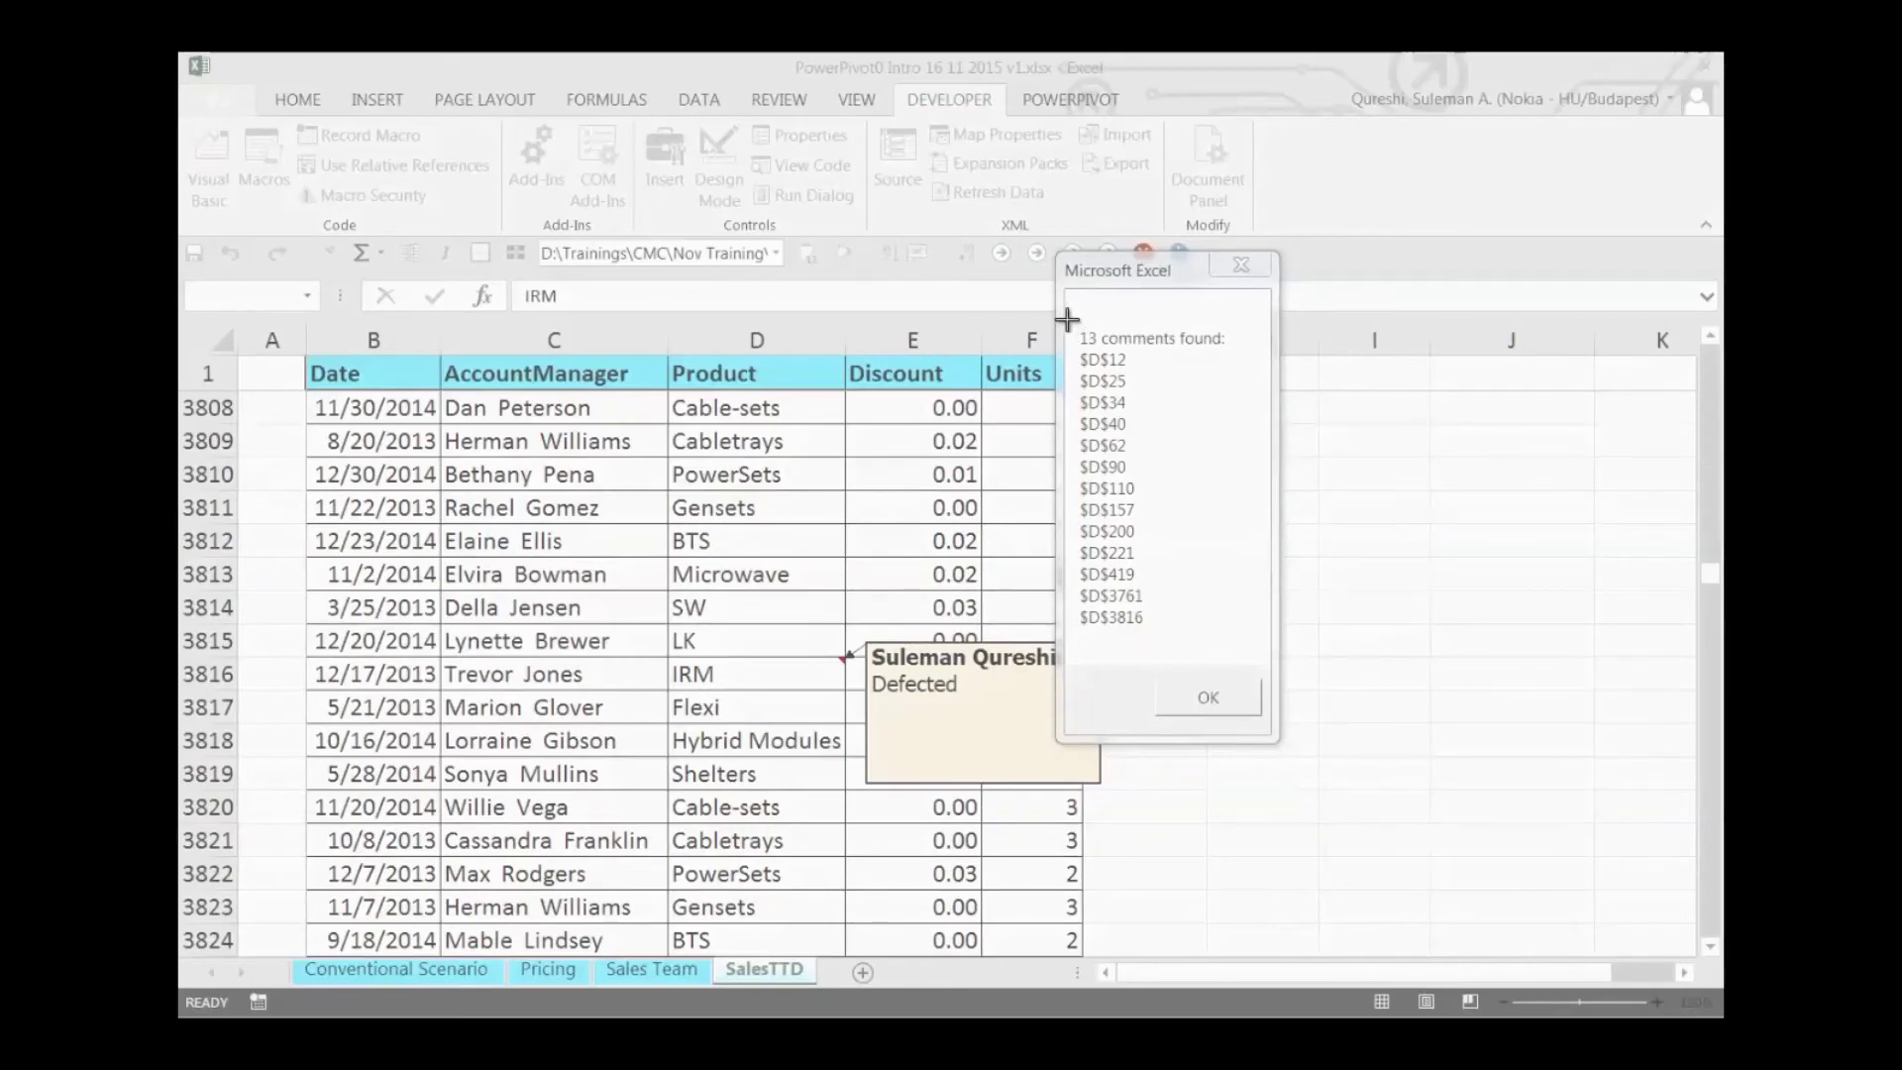
left_click_drag(1061, 323, 1354, 680)
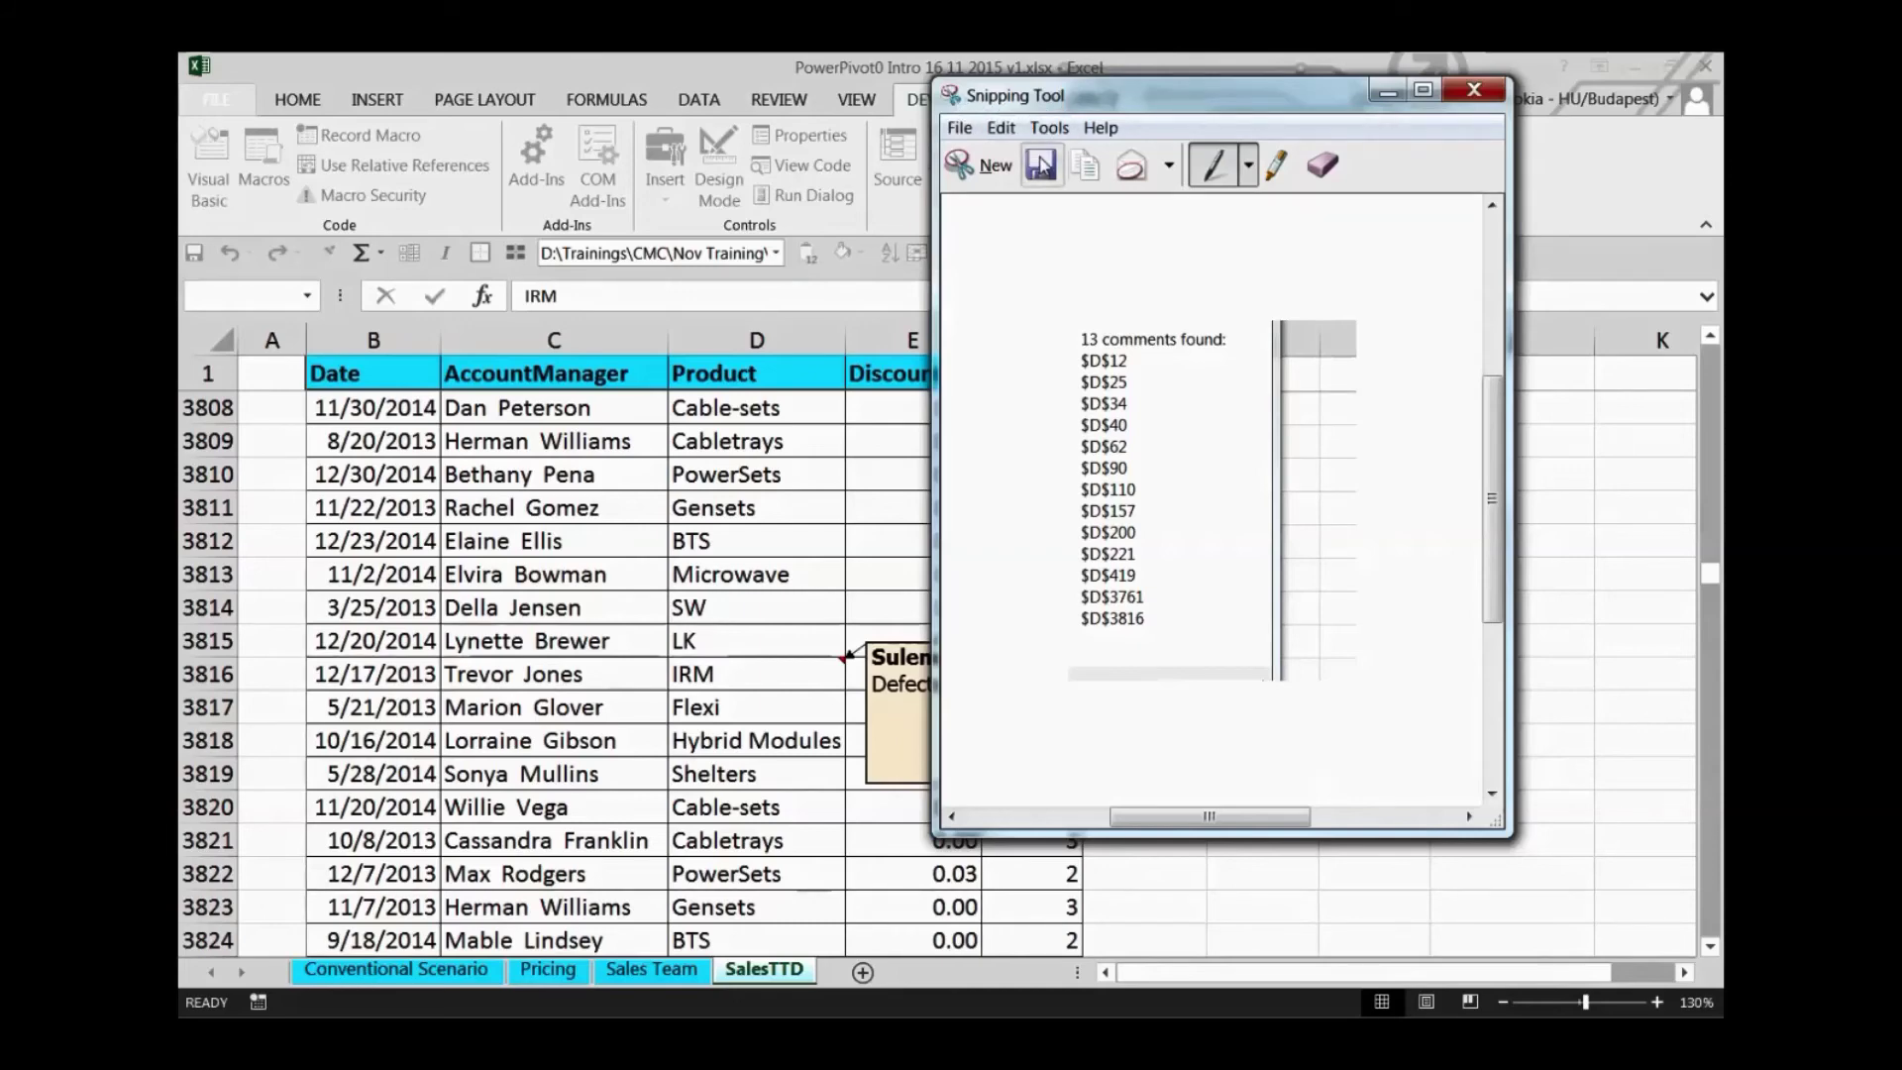
- Cancel the snip's Save As dialog, then close Snipping Tool without saving changes
left_click(1040, 166)
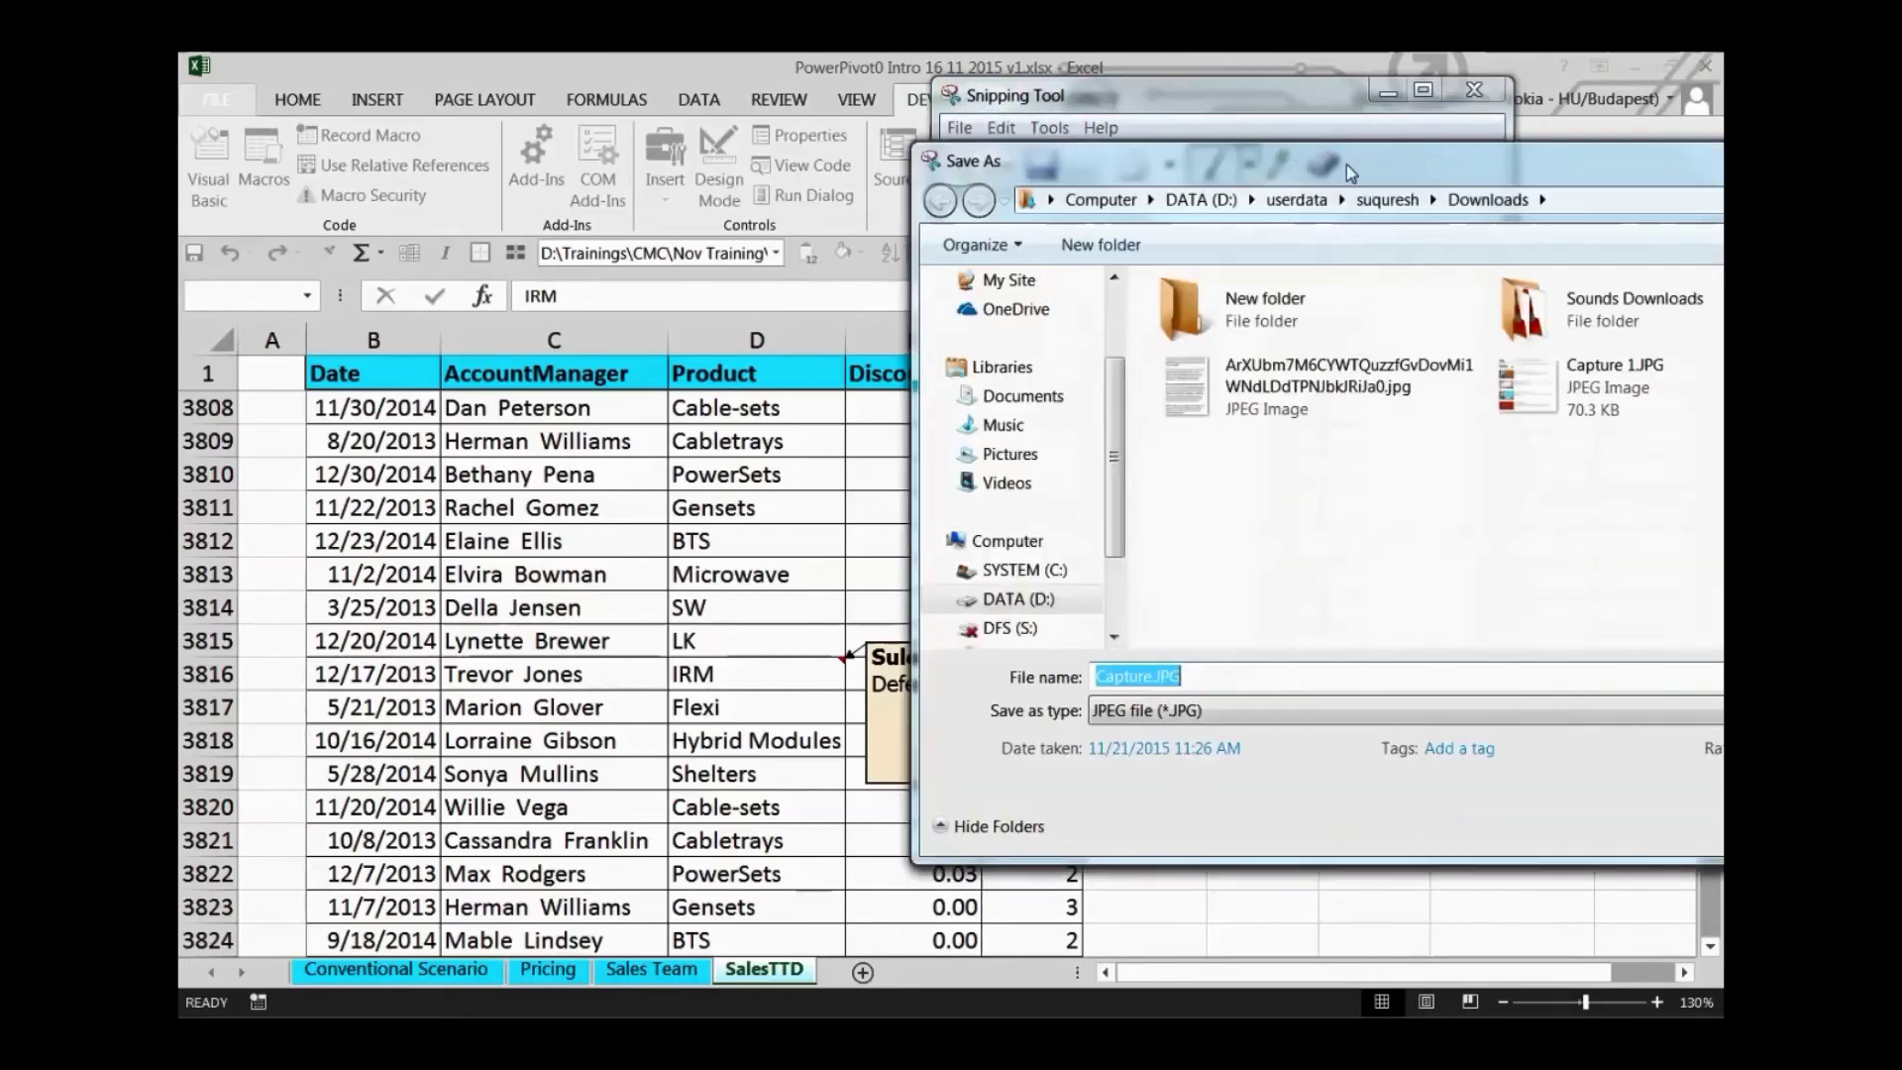
left_click_drag(1226, 189, 842, 188)
left_click(1471, 173)
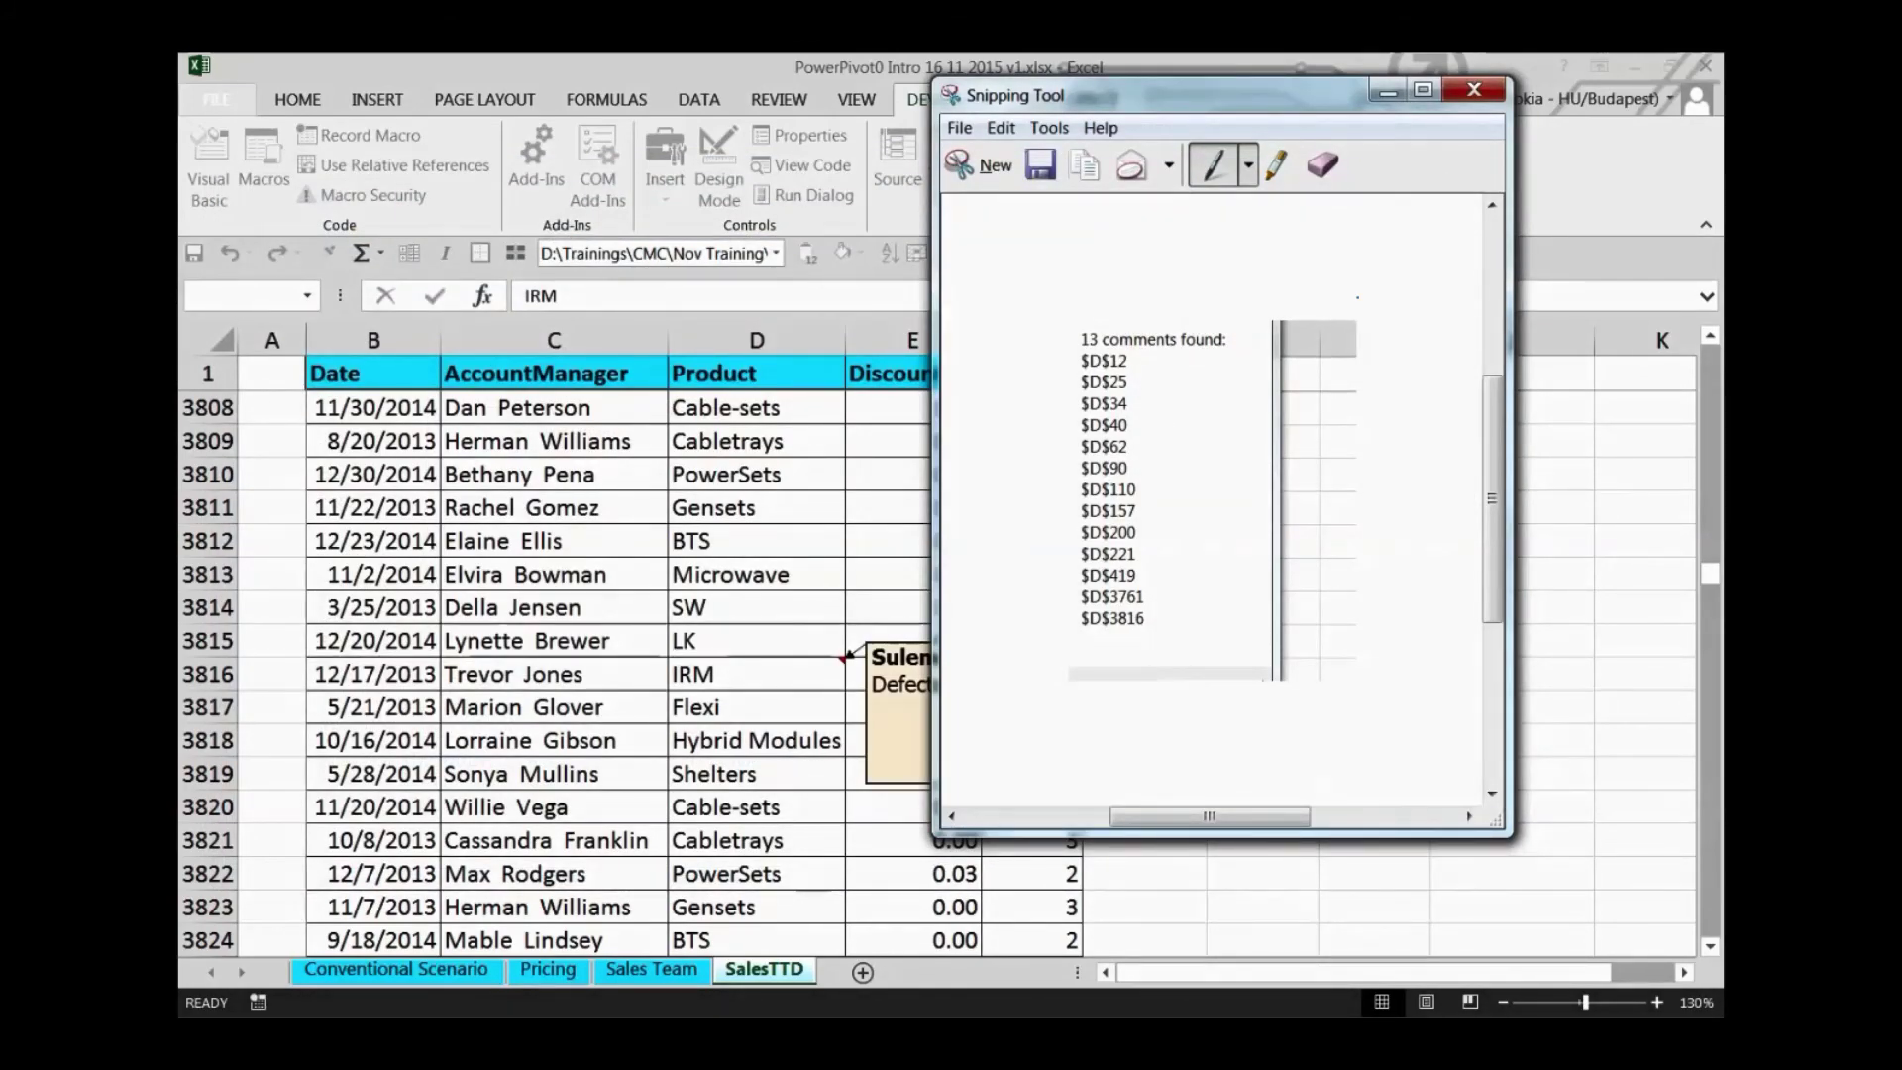
left_click(1493, 97)
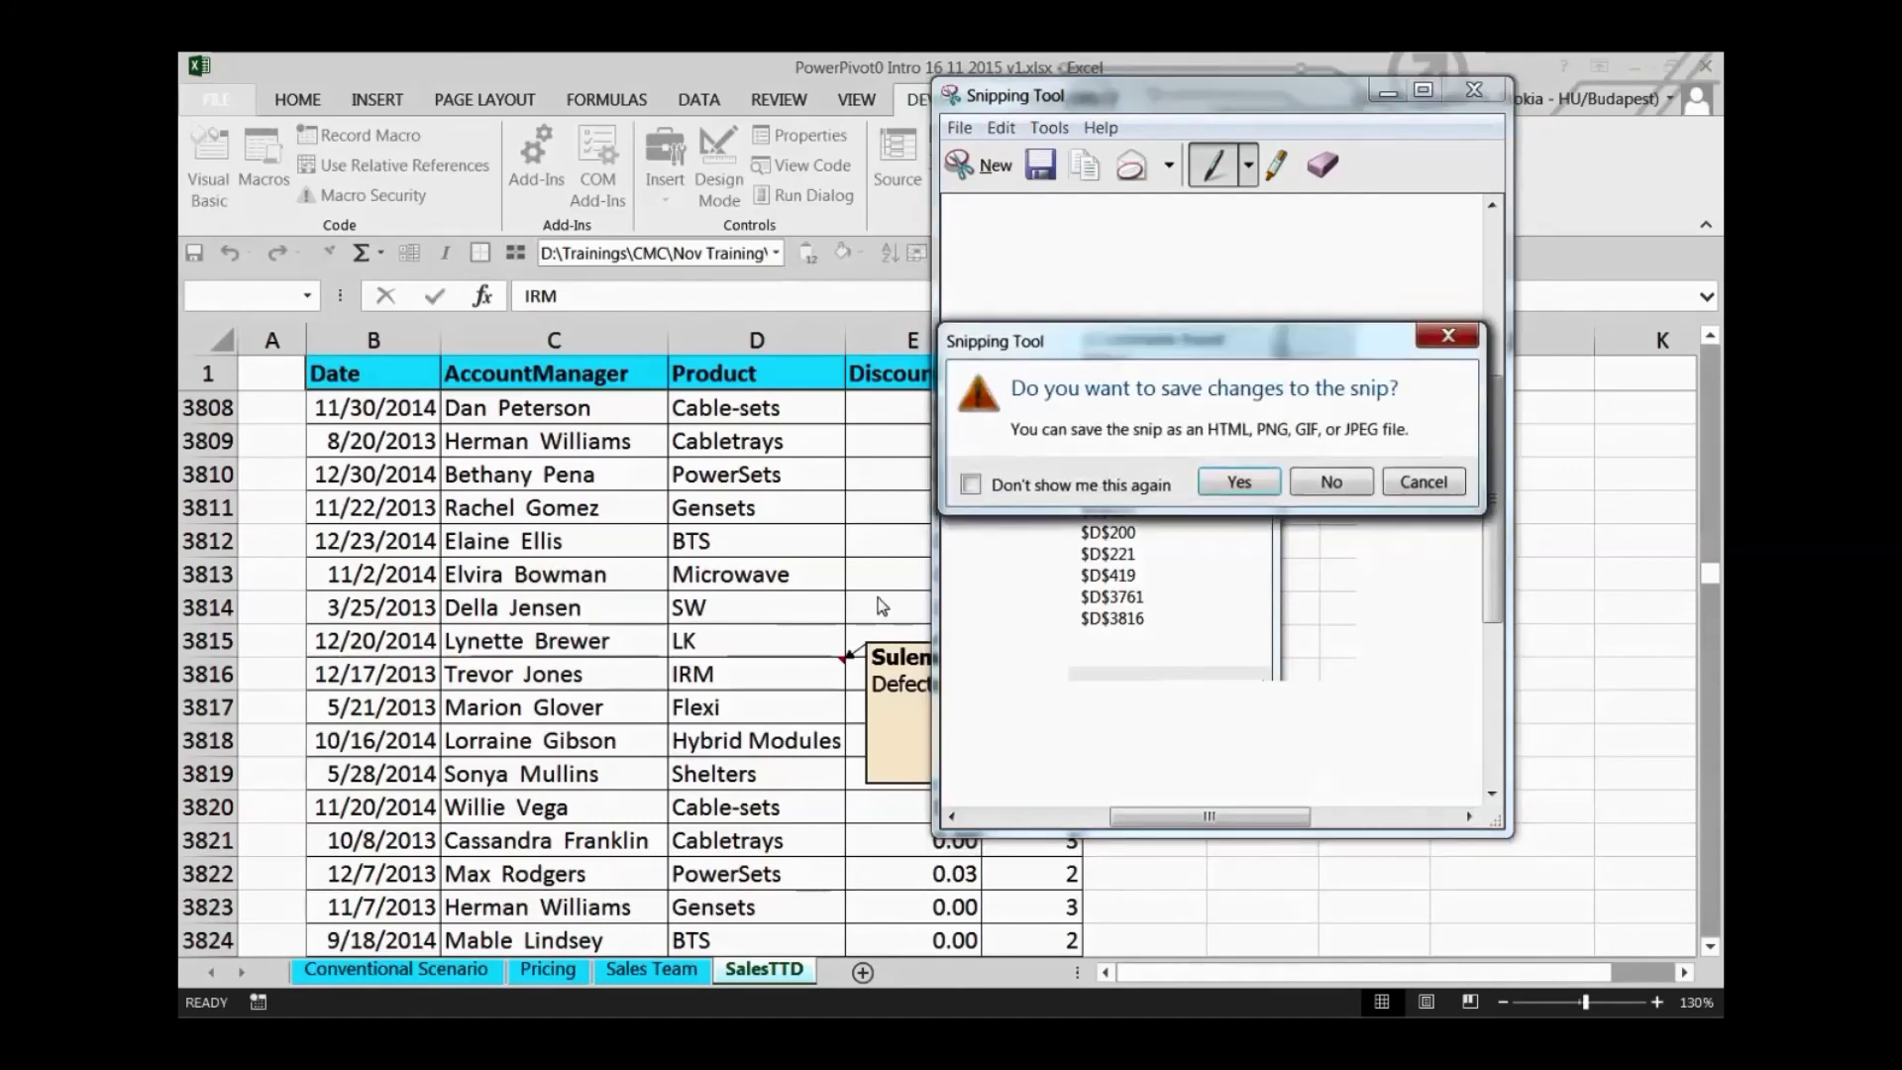
left_click(1331, 491)
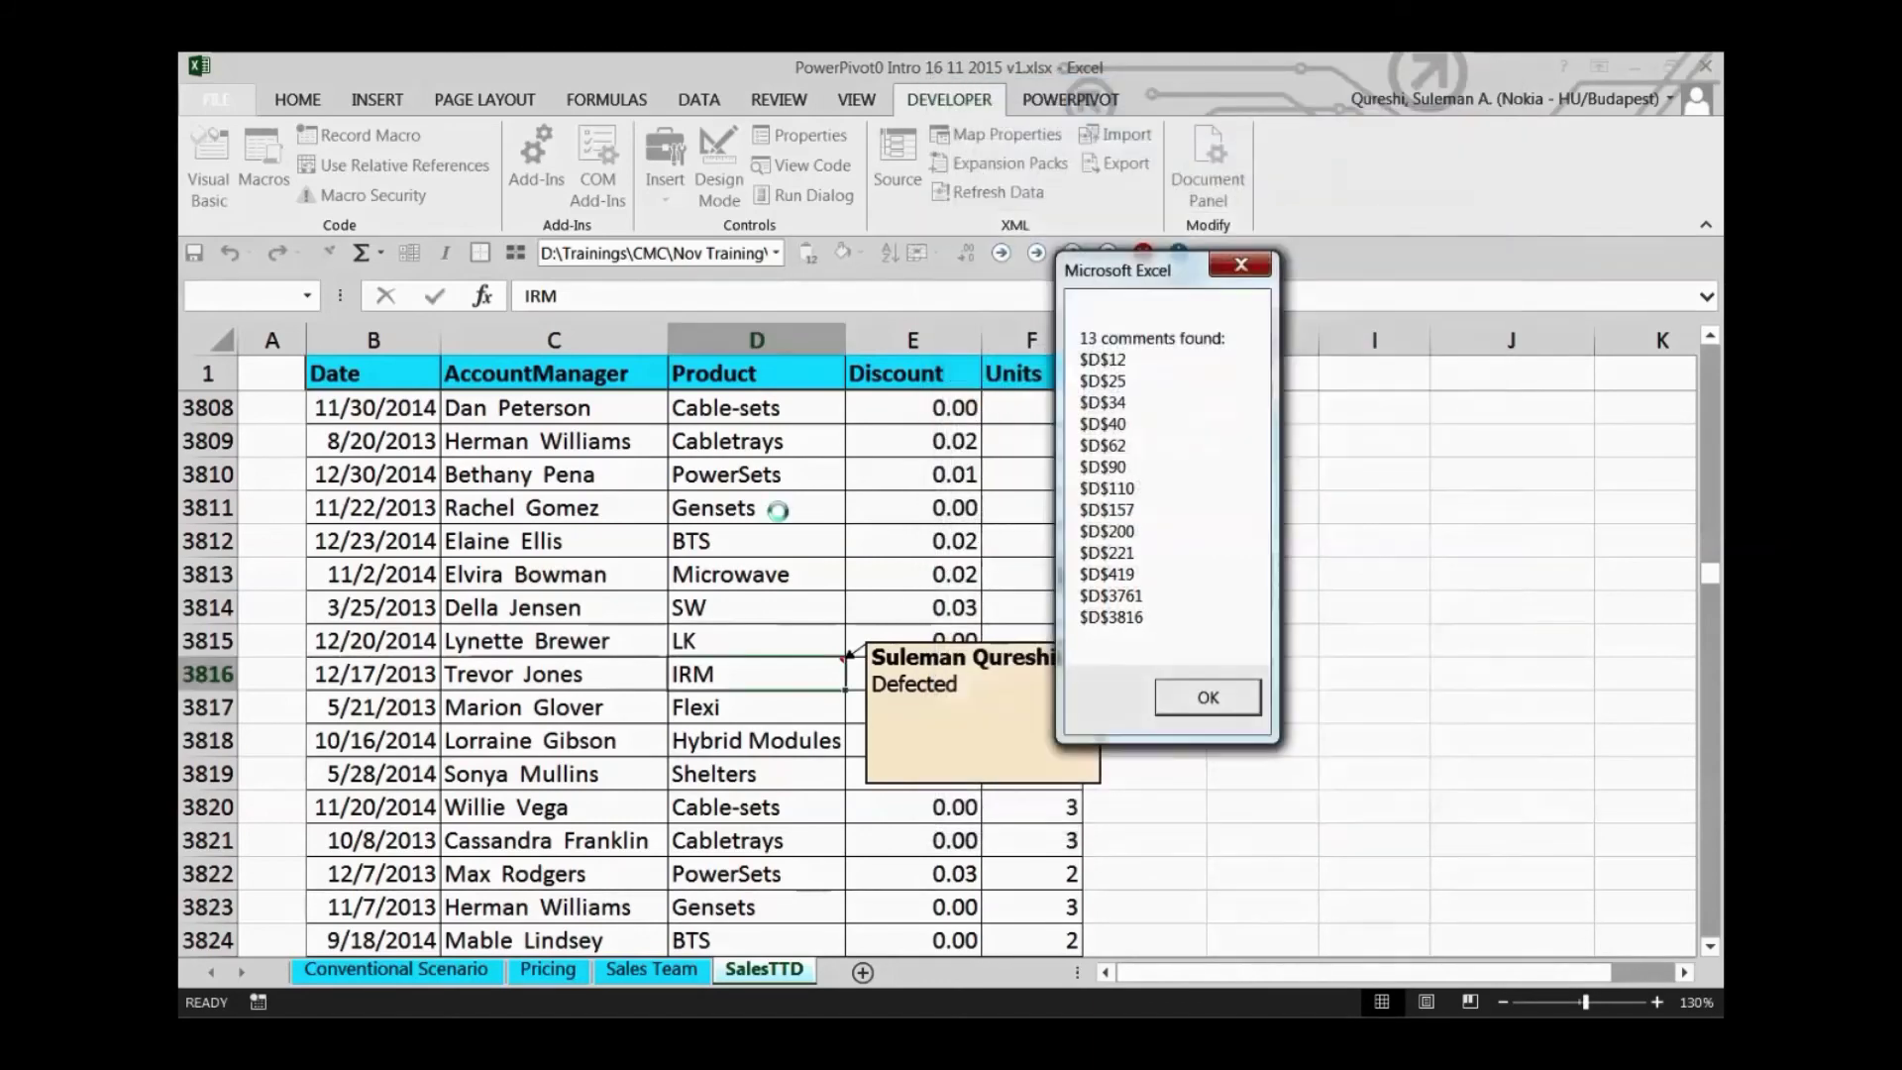
- Dismiss the 13 comments found message and select cell D3811
left_click(1176, 698)
left_click(778, 514)
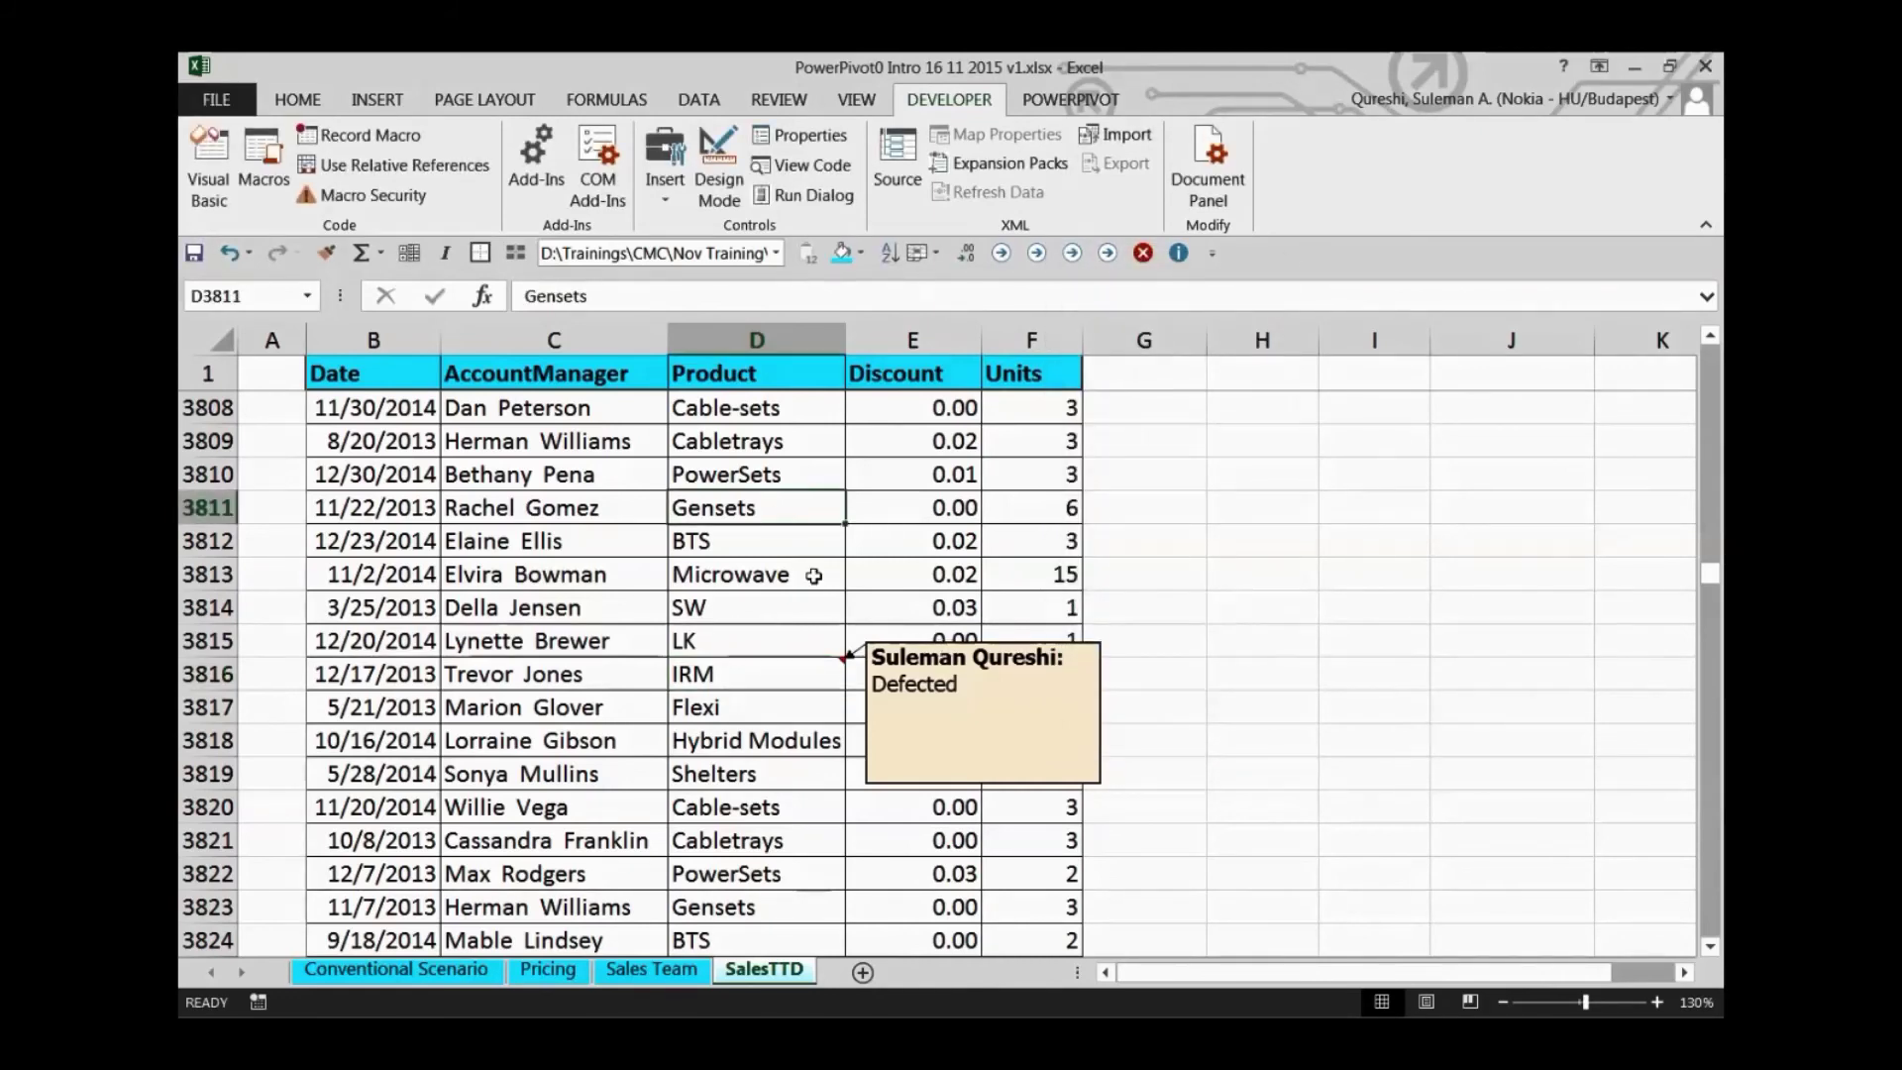
scroll(872, 654, "down", 4)
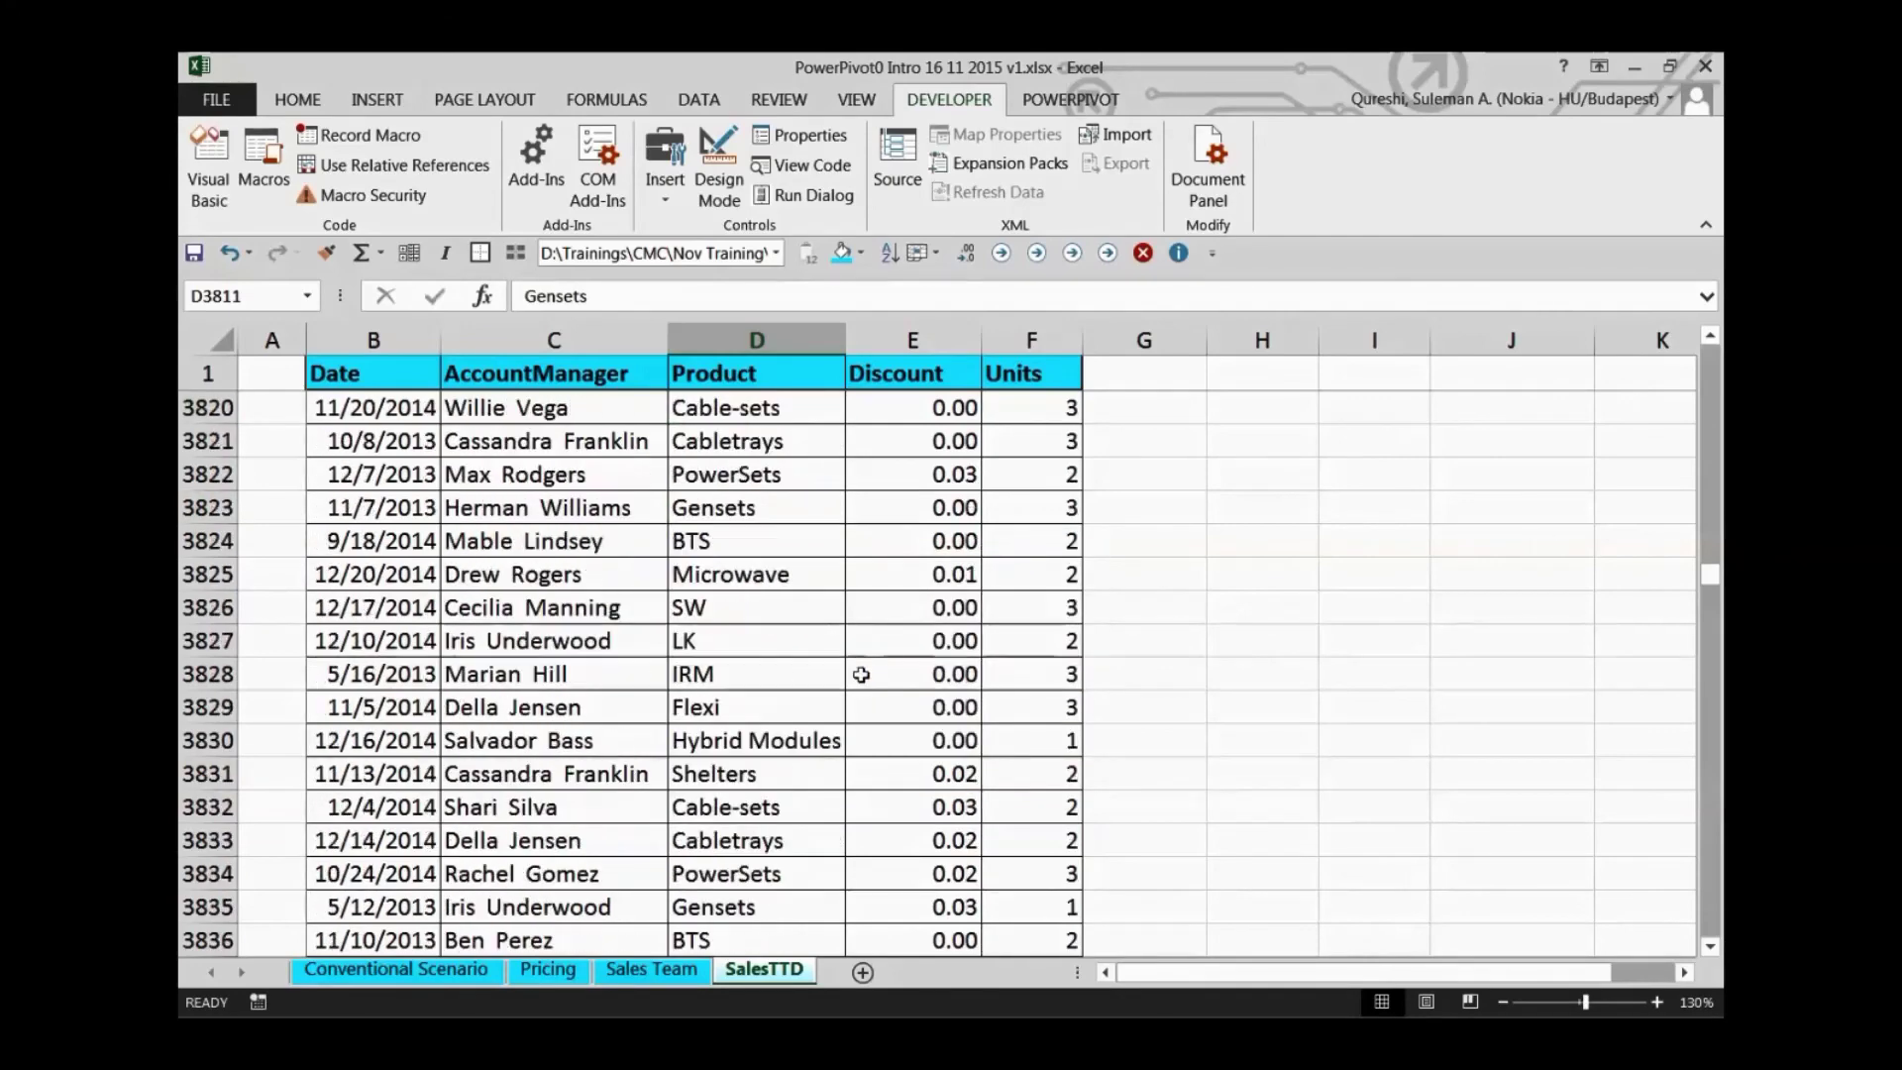
scroll(861, 665, "up", 5)
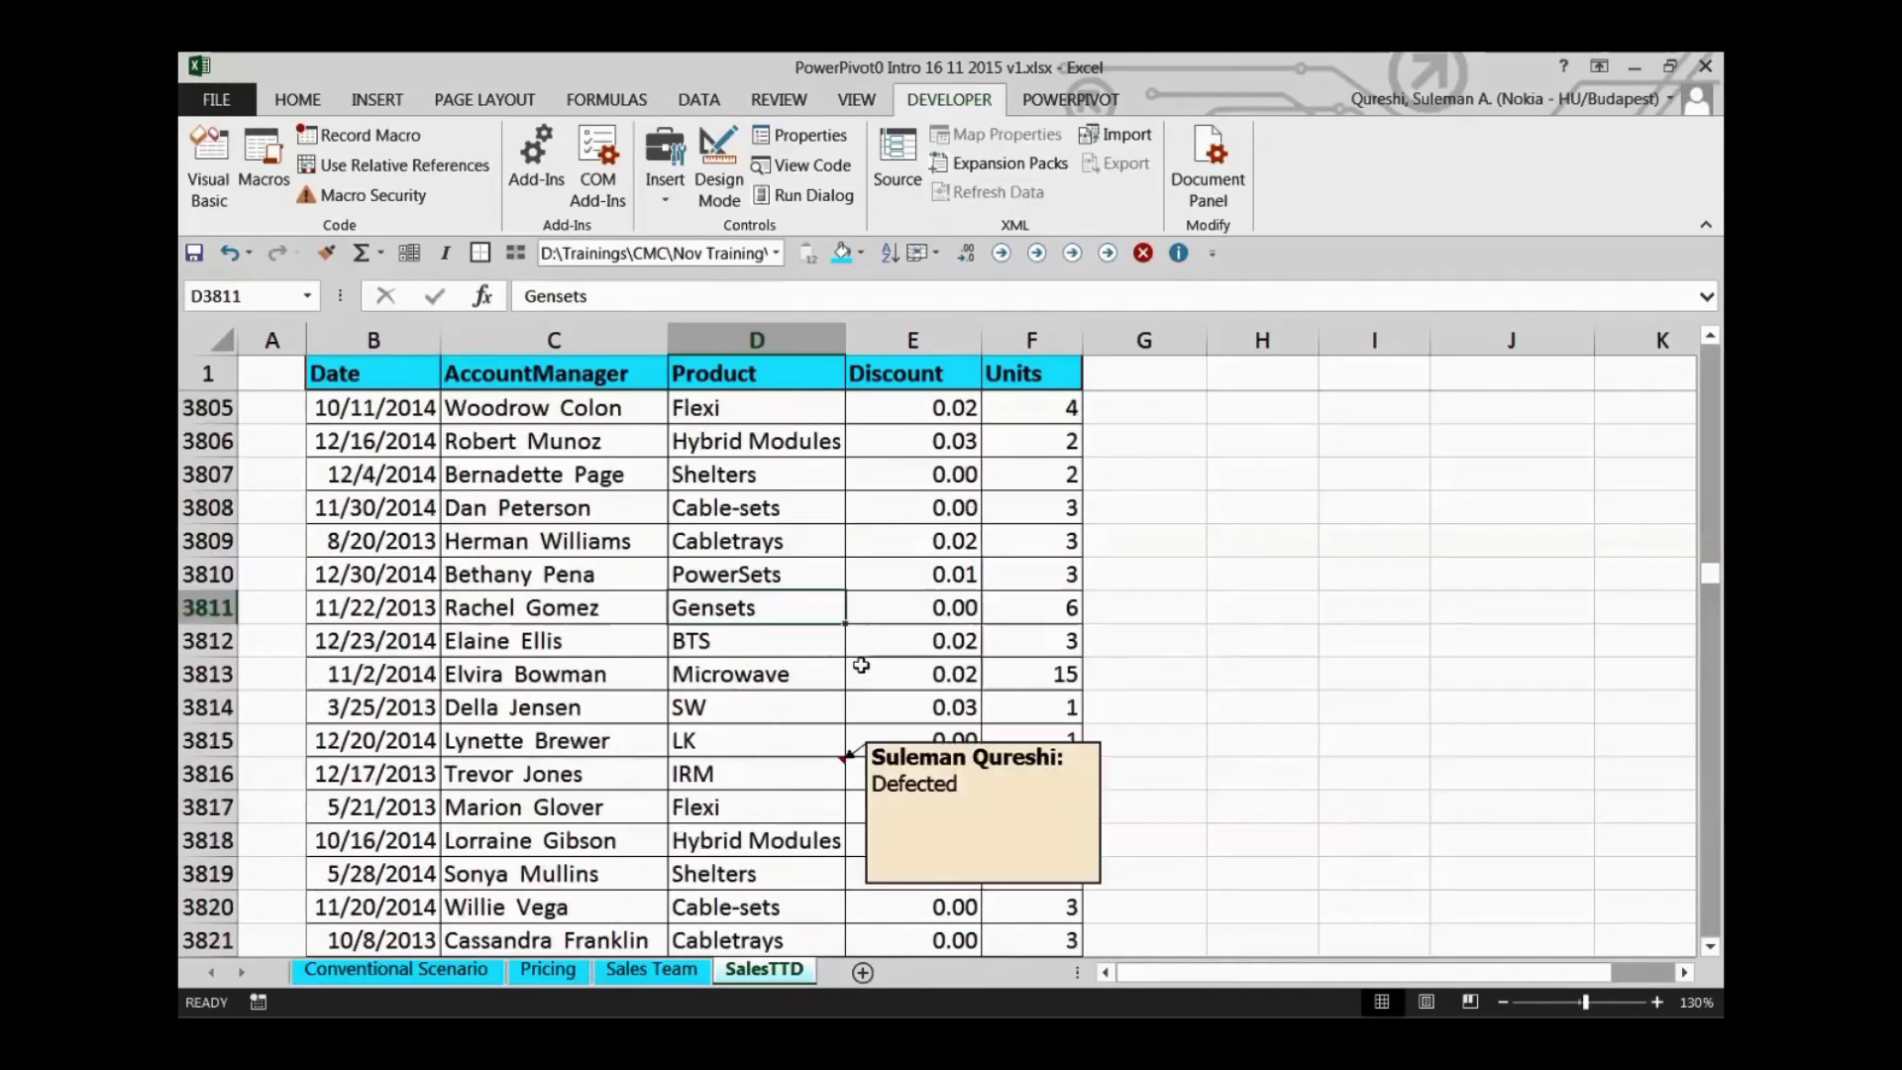
- Turn off Show All Comments on the Review tab, enable Show Ink, and select D3806
left_click(760, 102)
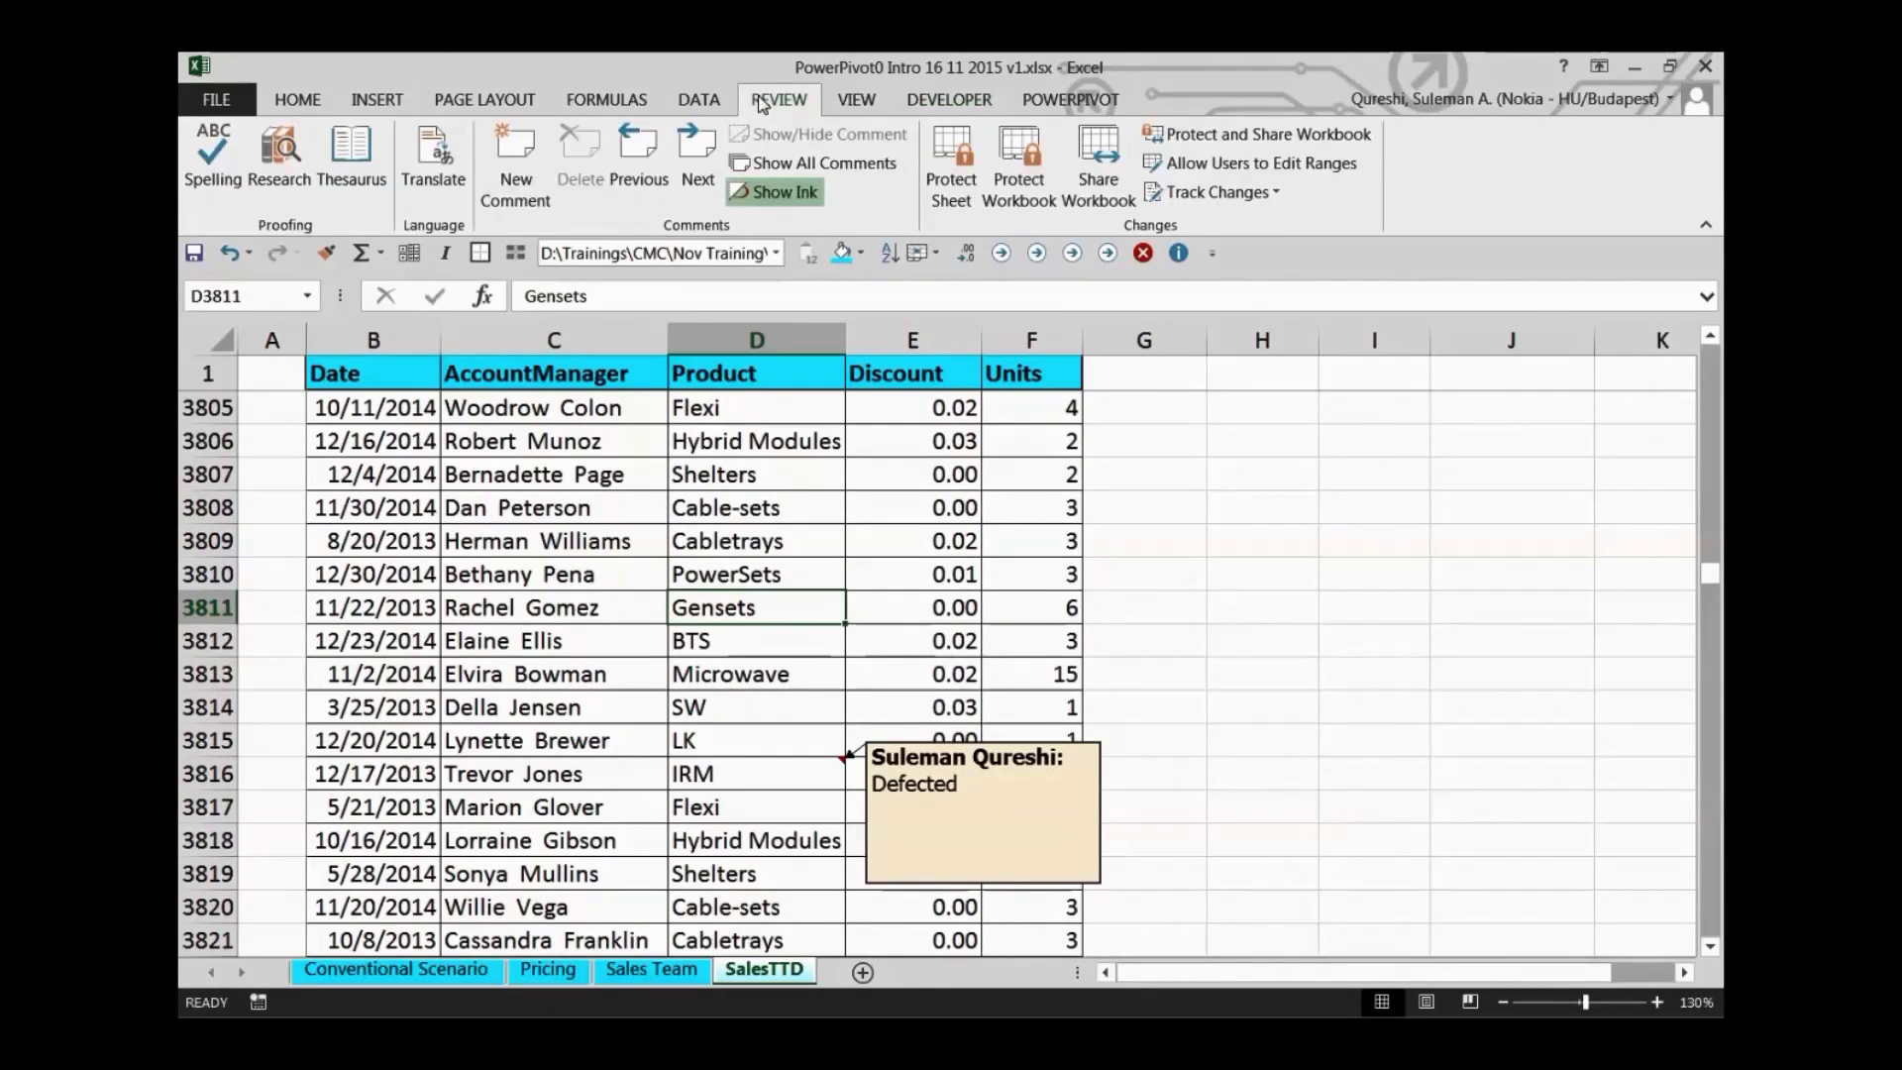
left_click(803, 164)
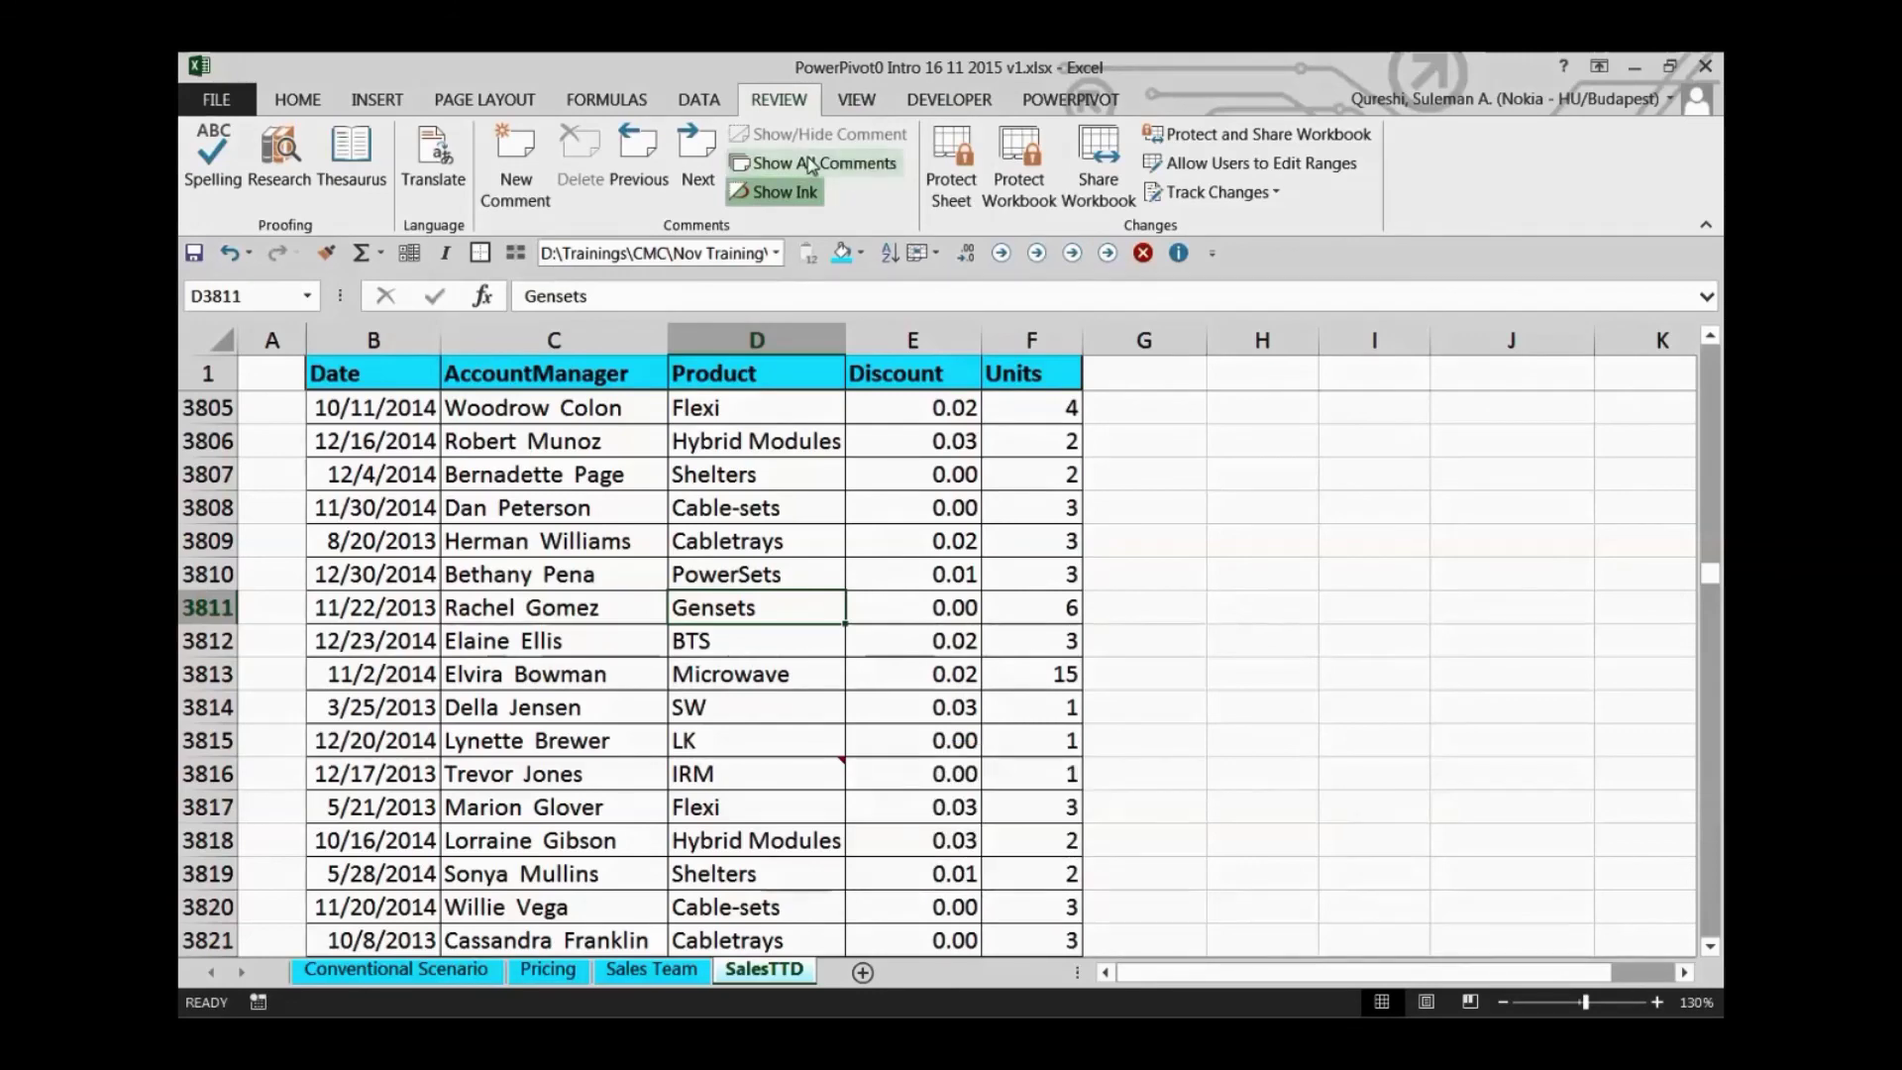
left_click(810, 188)
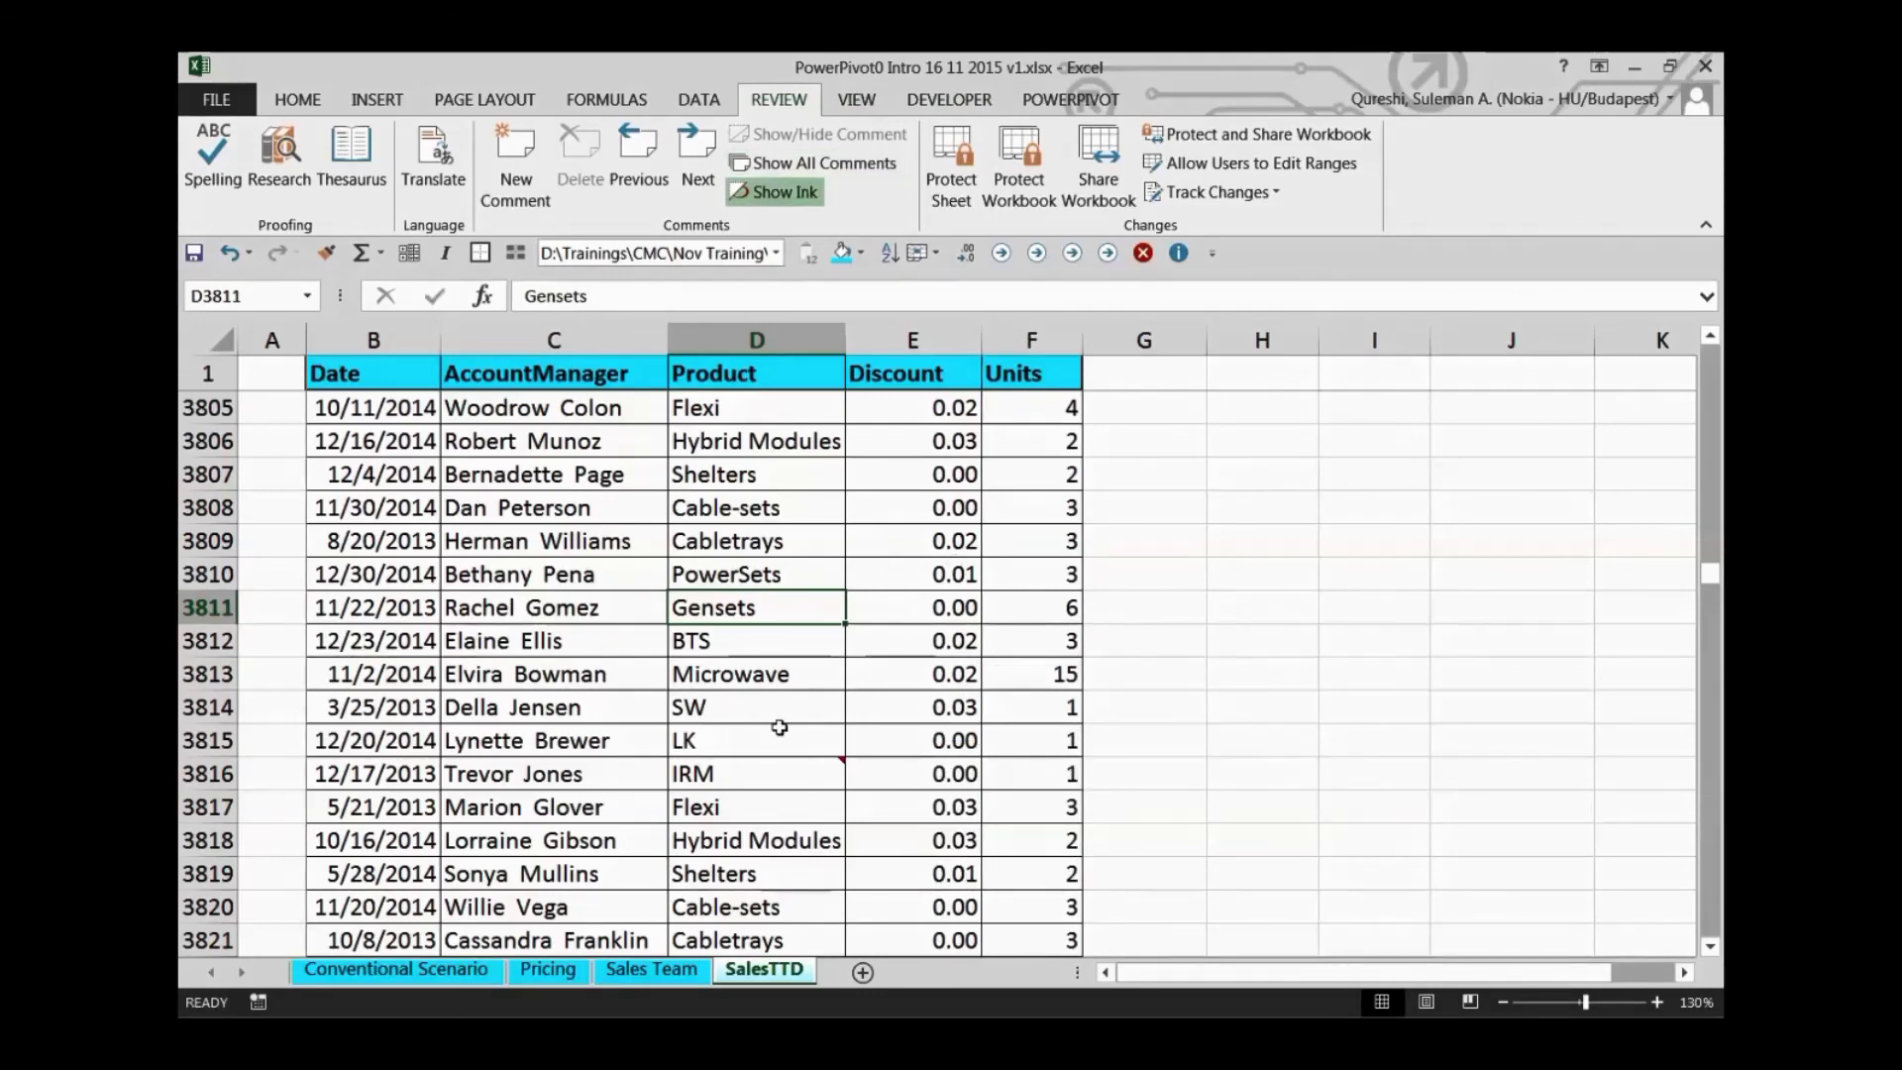
scroll(822, 645, "up", 2)
left_click(802, 640)
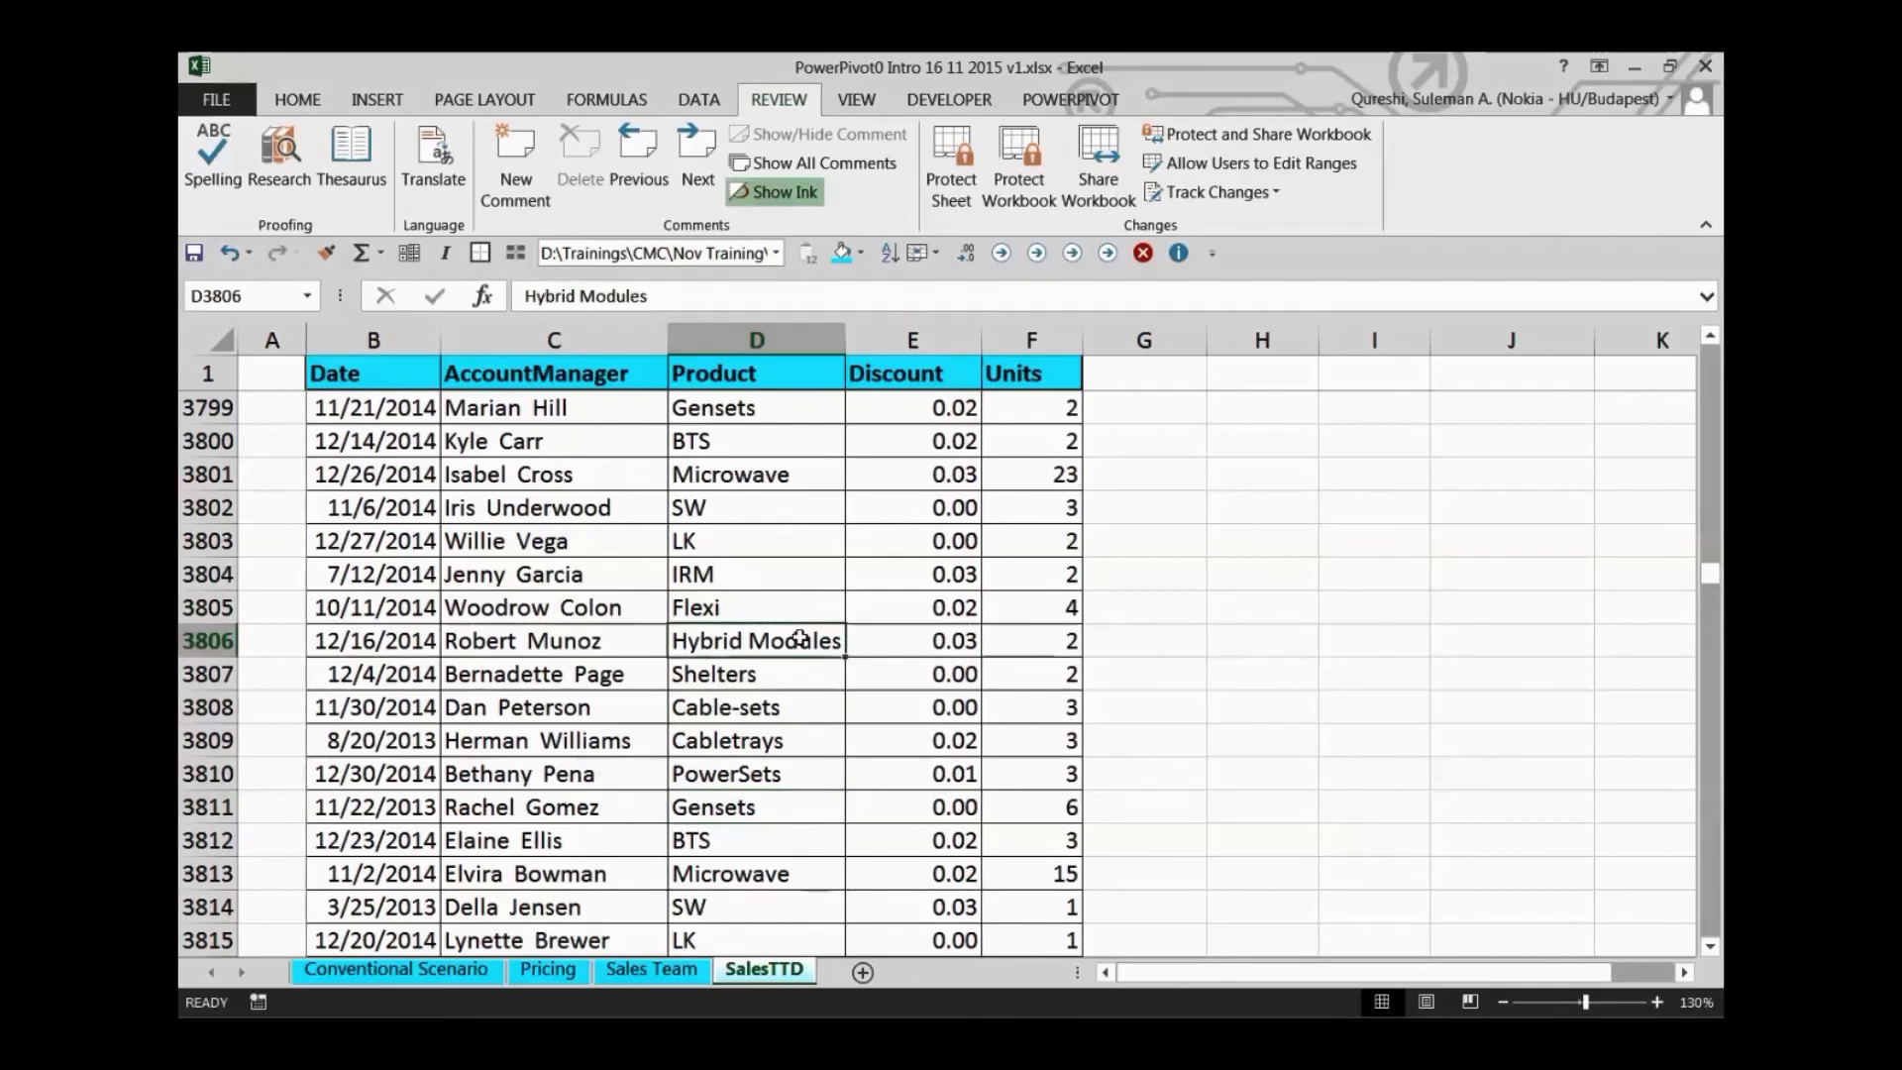